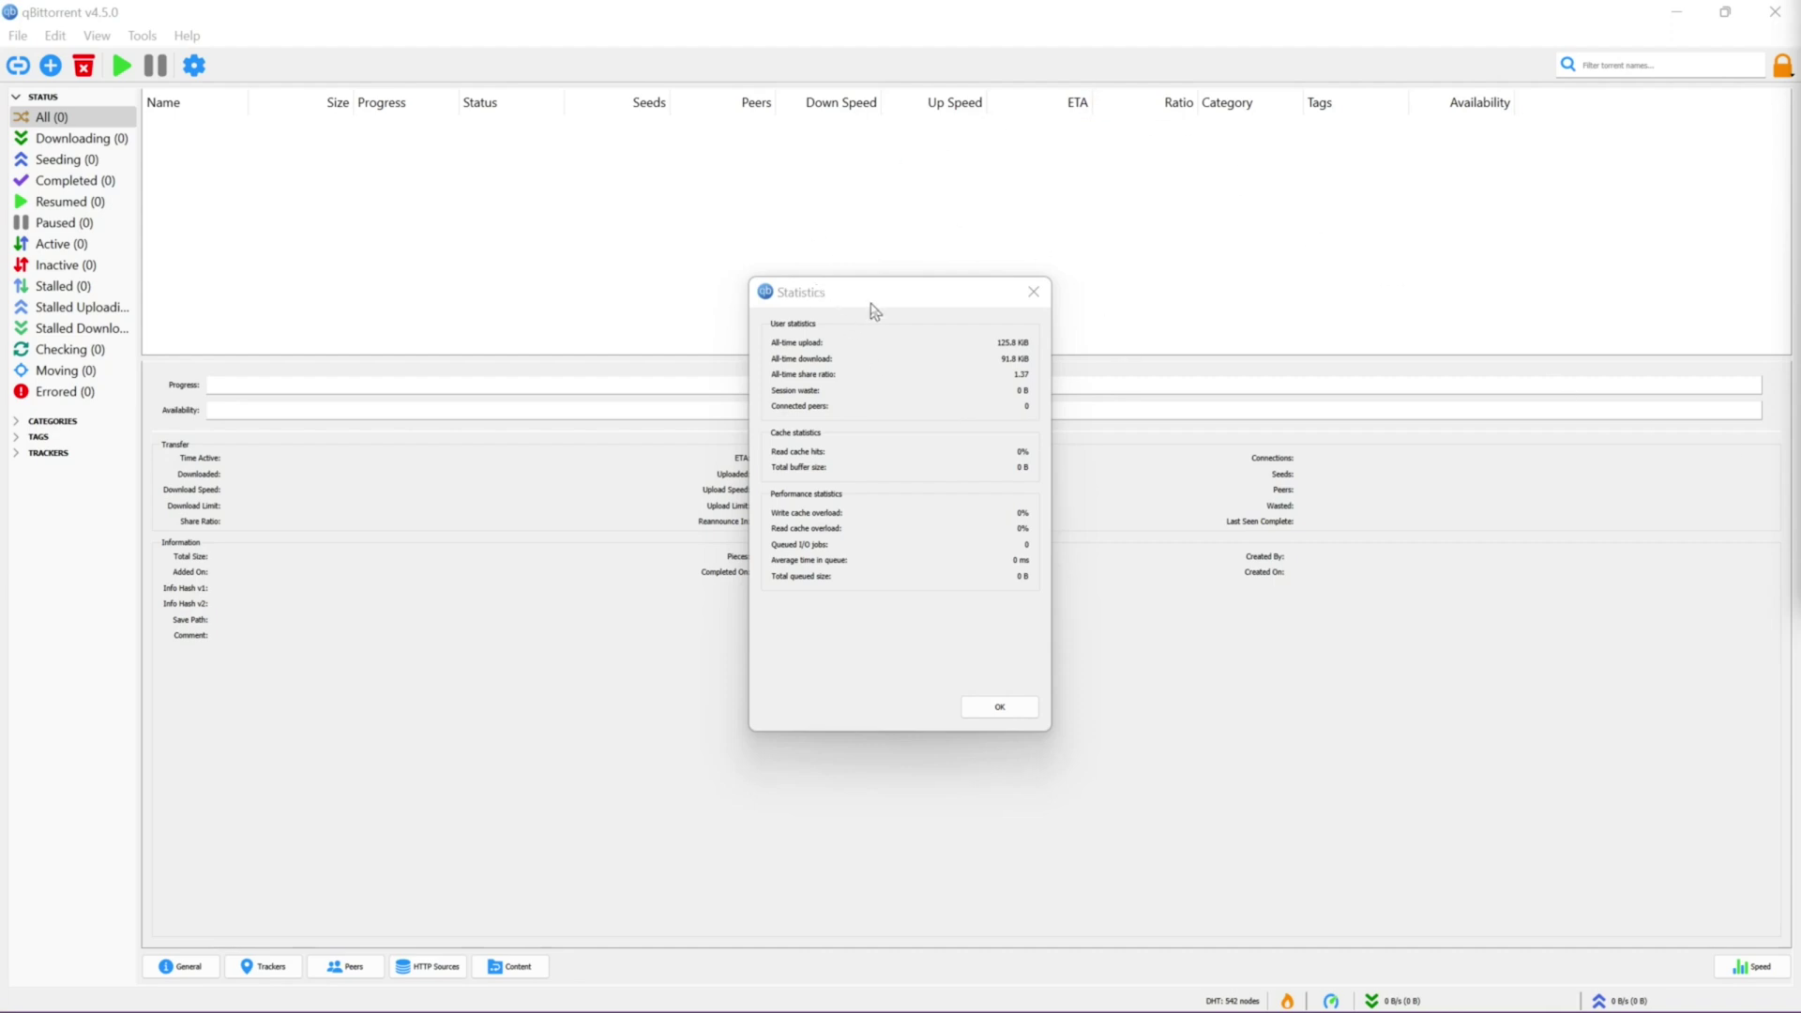
# Close qBittorrent's Statistics window and quit the program through File > Exit.
pyautogui.moveTo(874, 312); pyautogui.dragTo(948, 311)
pyautogui.click(1026, 305)
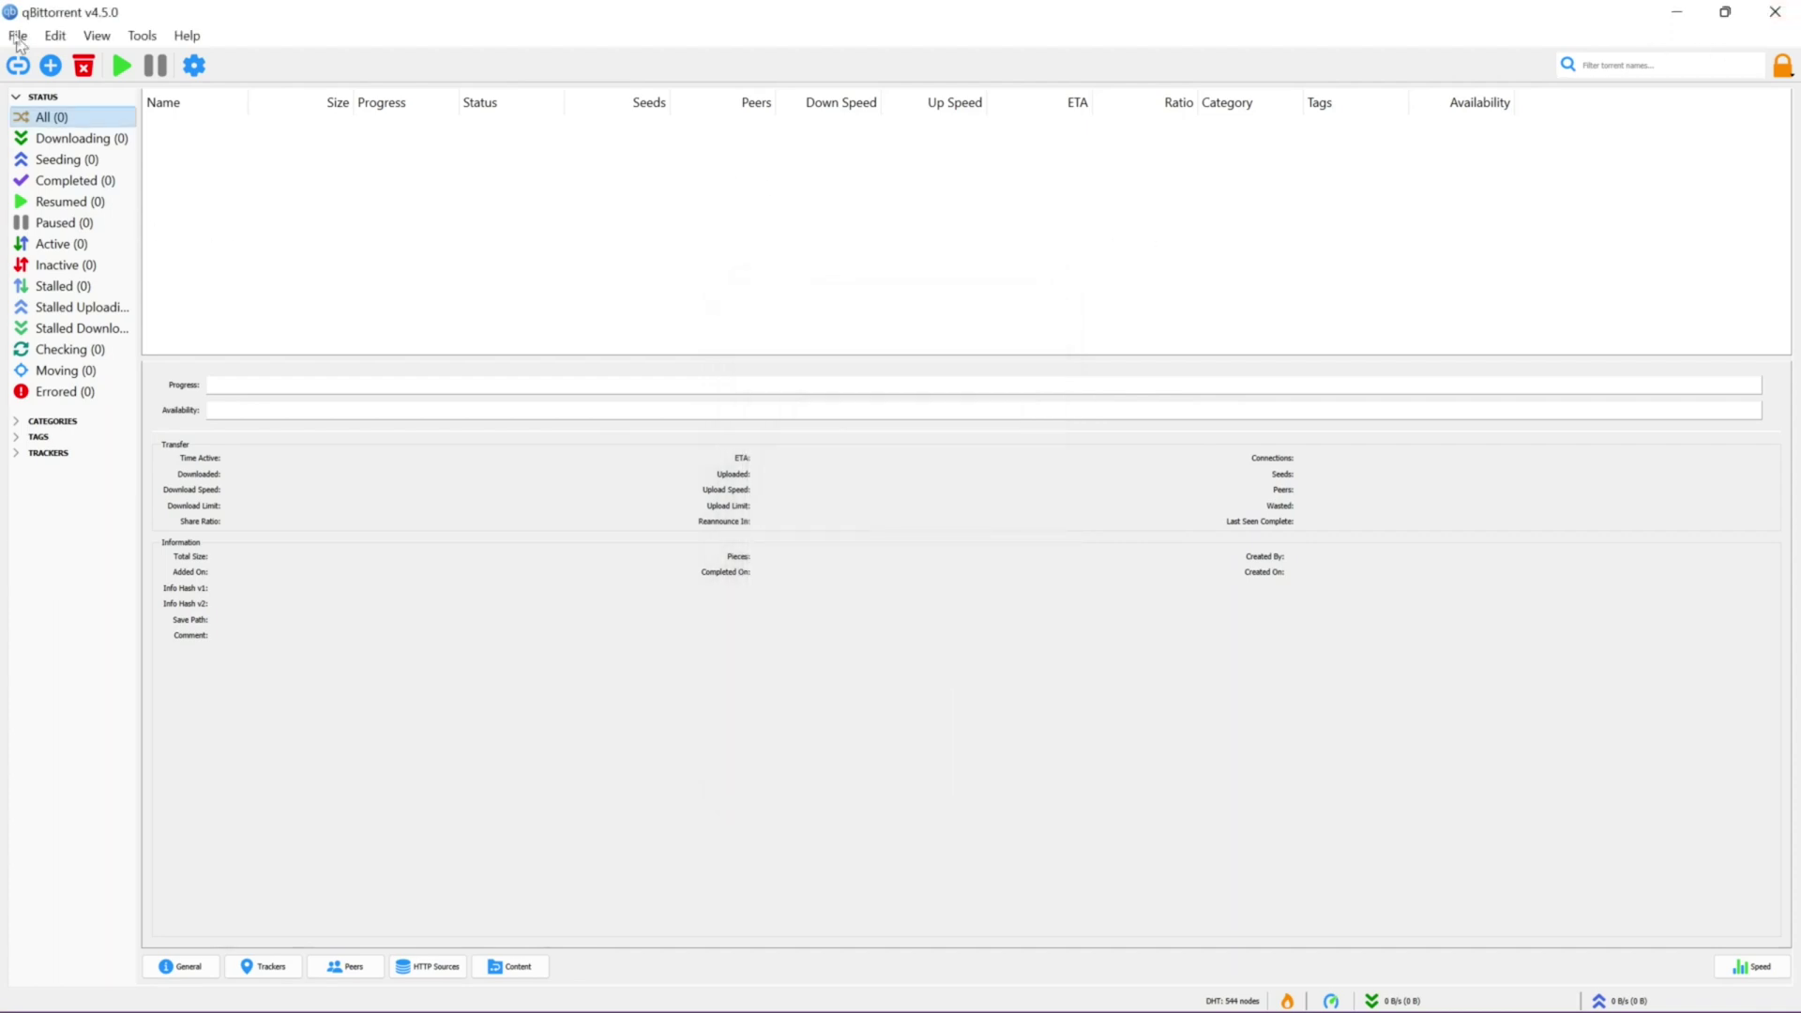
pyautogui.click(41, 34)
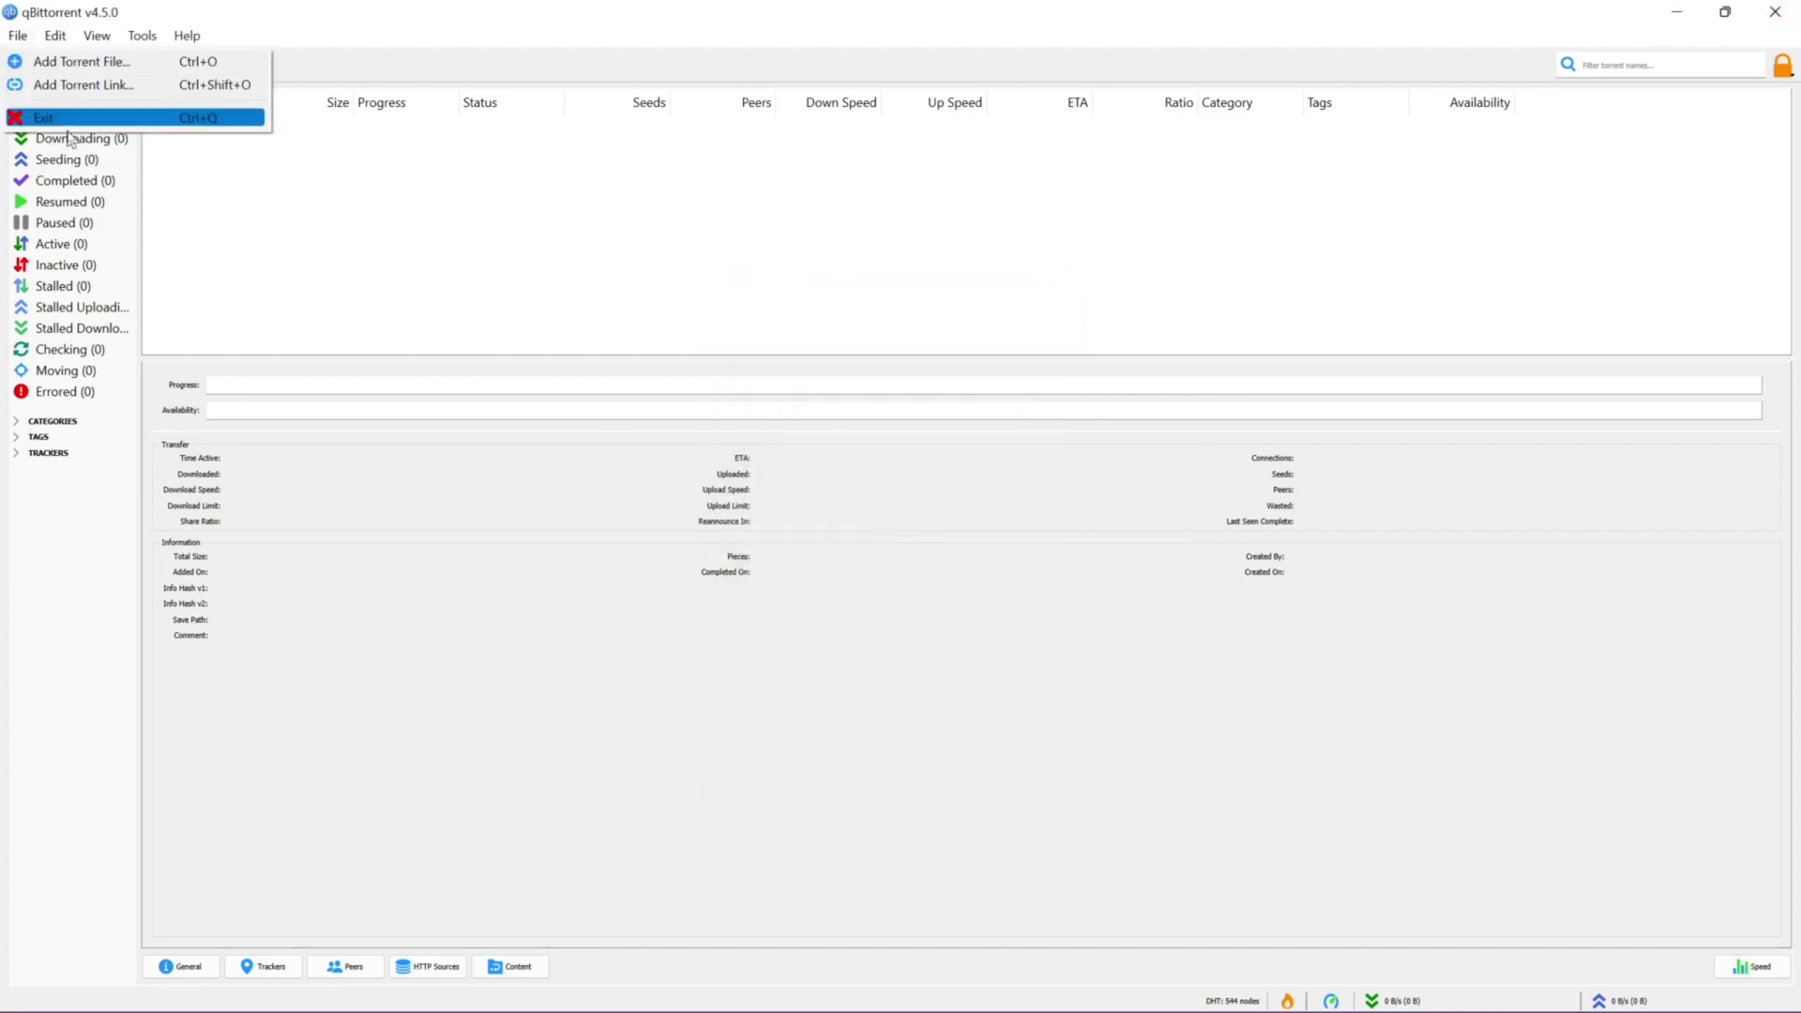
pyautogui.click(65, 116)
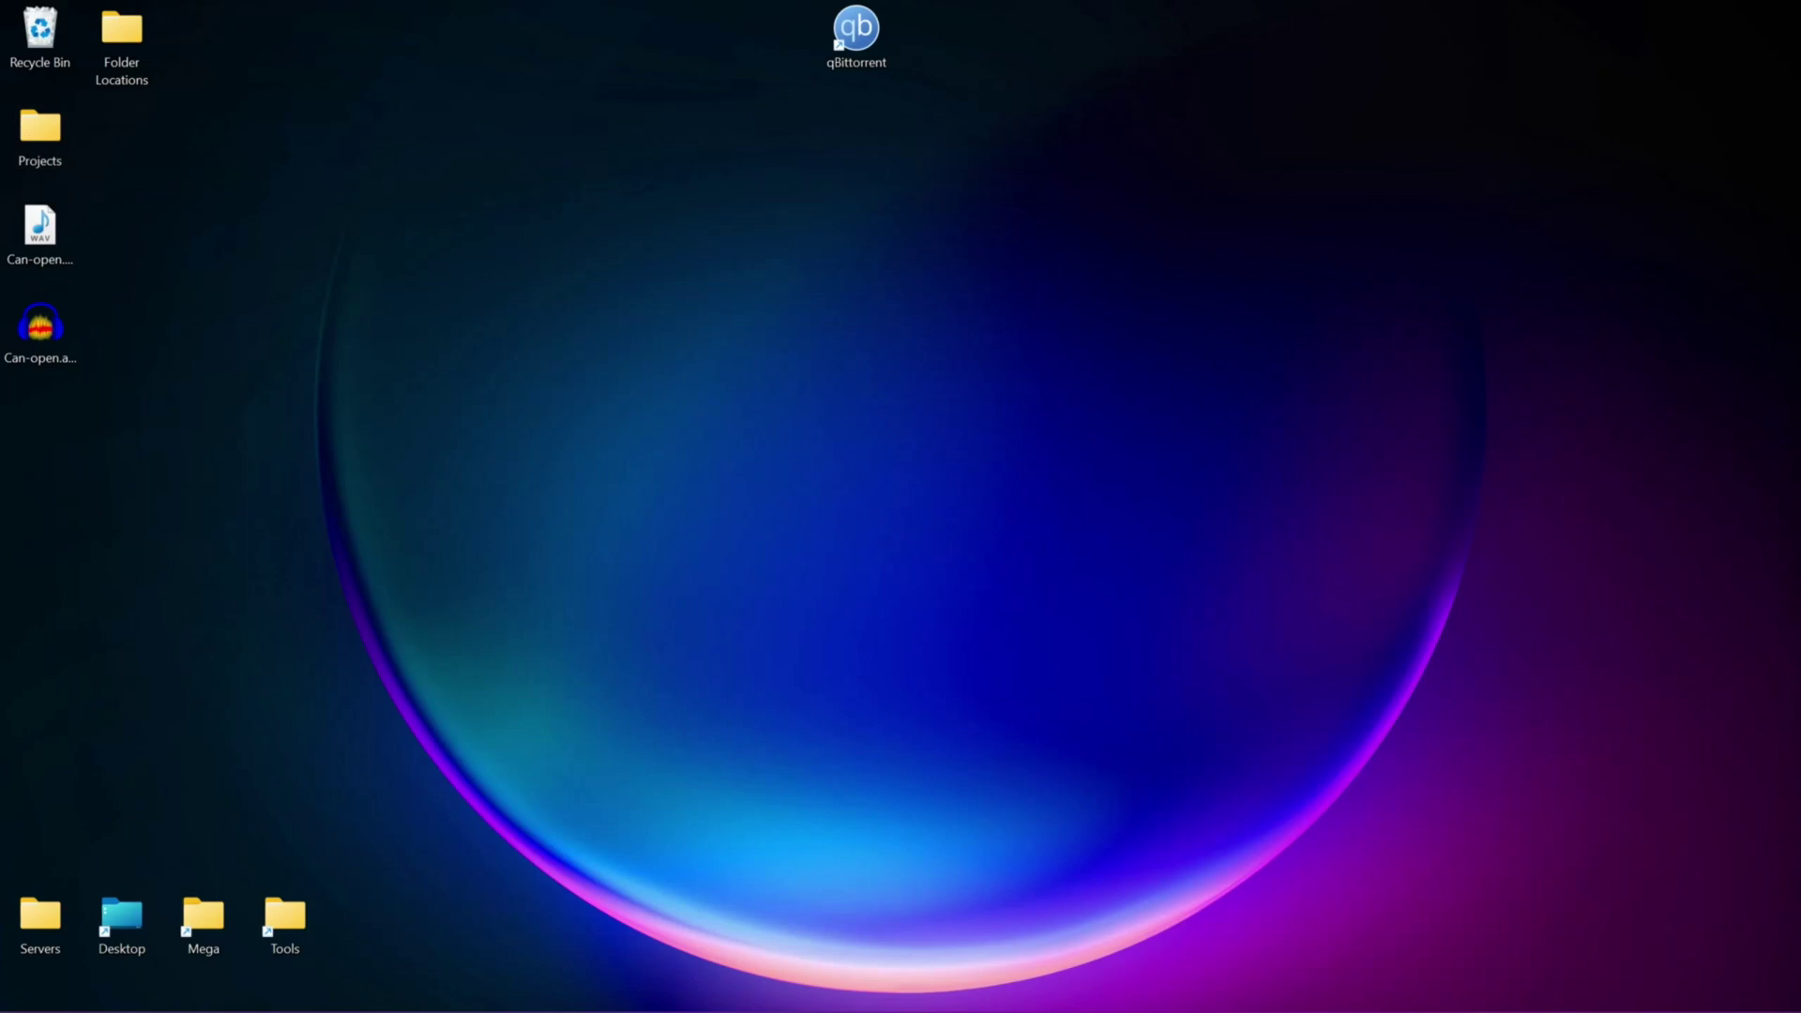
# Open a centred File Explorer window and browse Win (C:) > Users > user profile > AppData.
pyautogui.press('super+e')
pyautogui.moveTo(607, 362); pyautogui.dragTo(1168, 146)
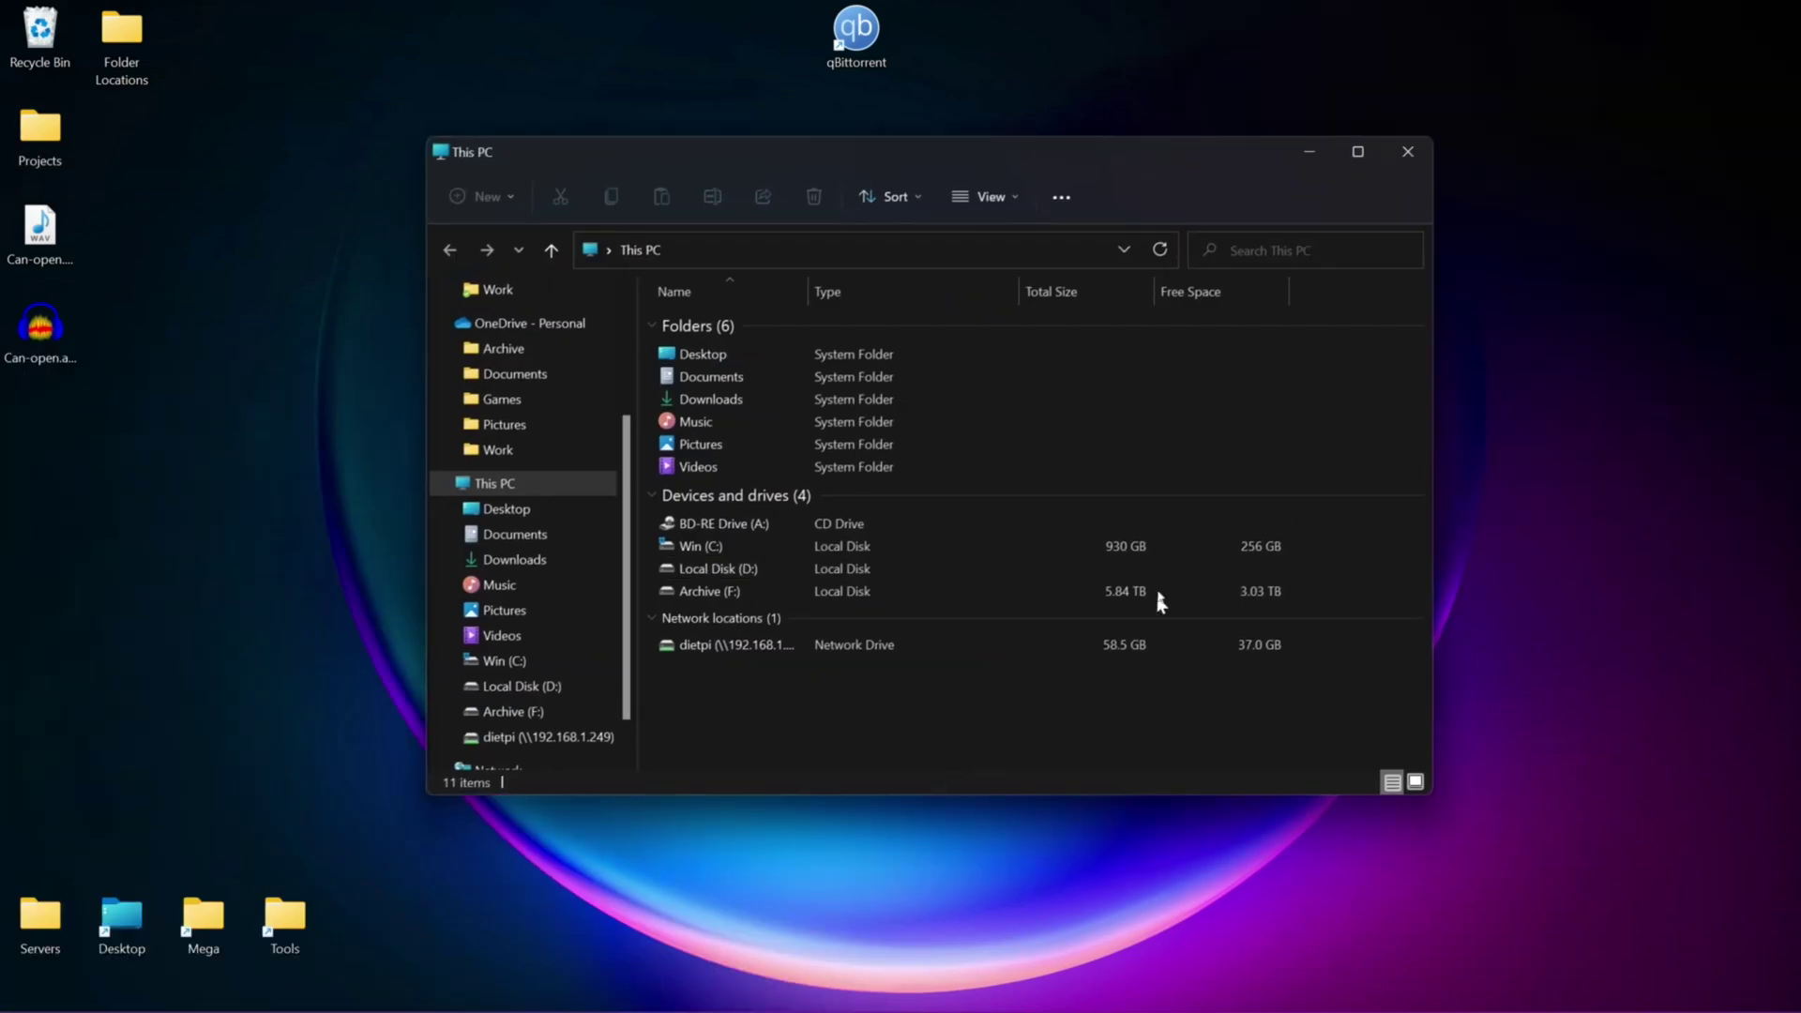
pyautogui.click(711, 545)
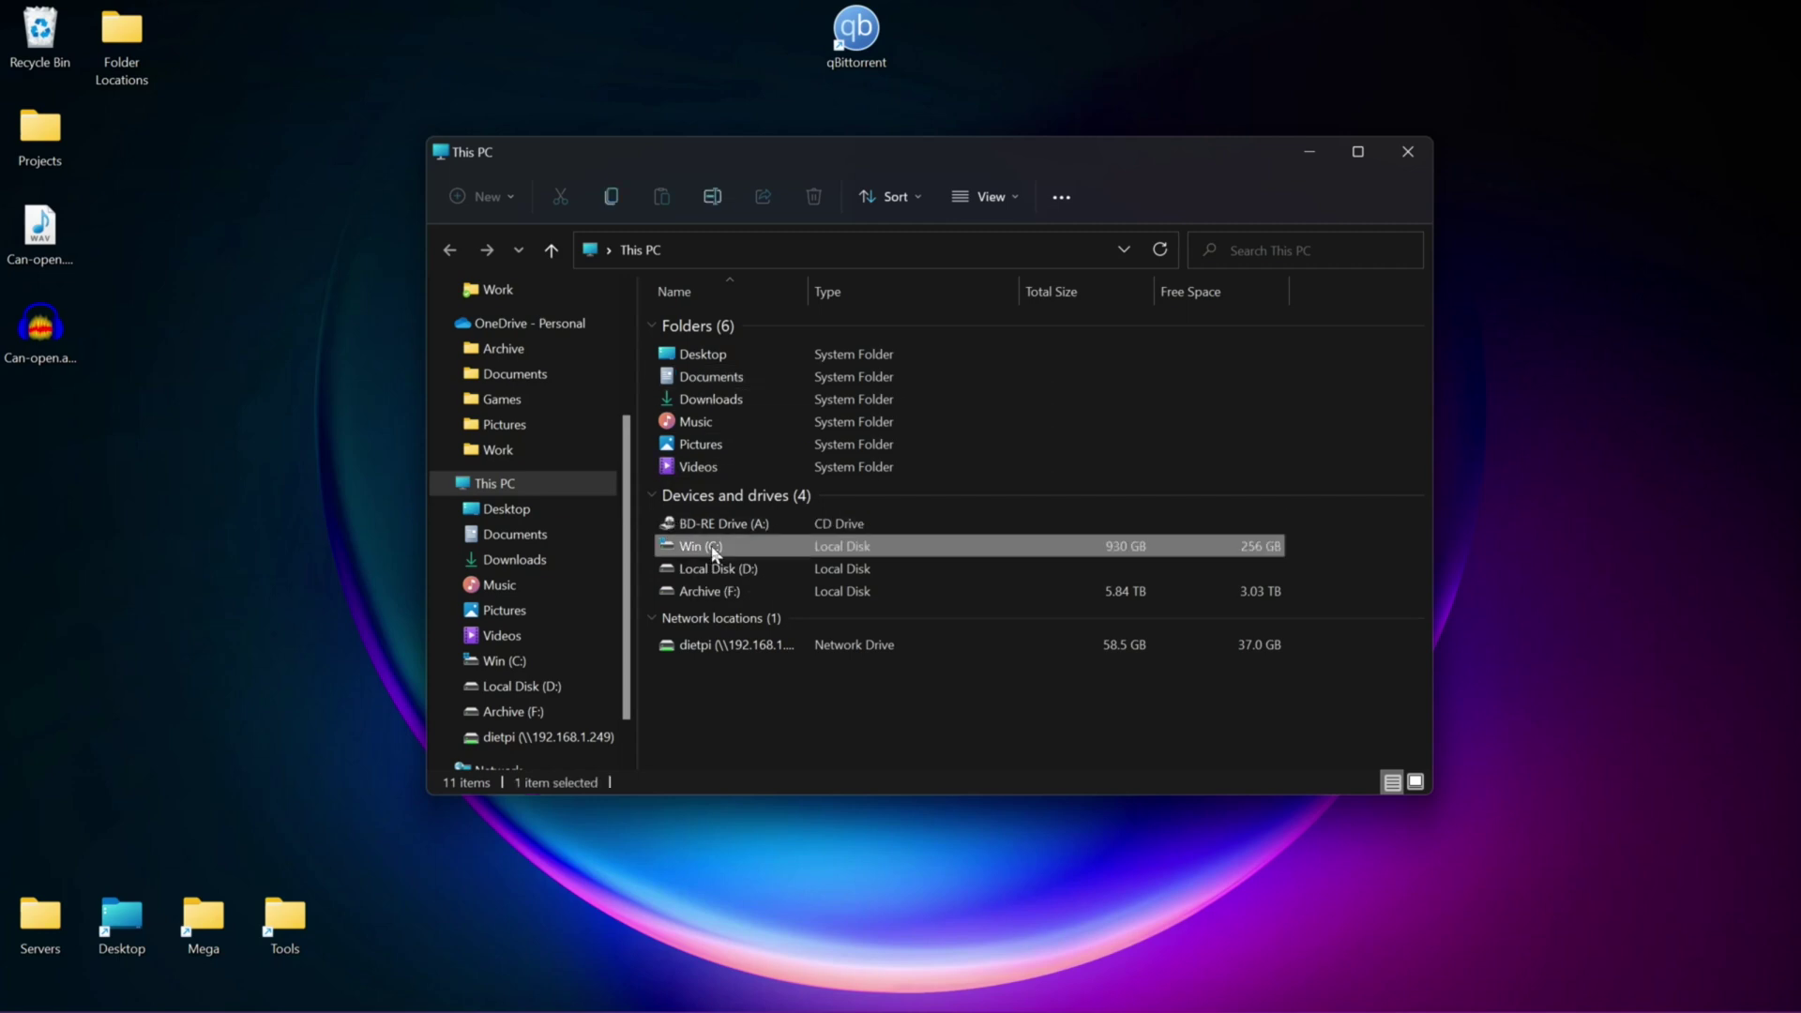
pyautogui.doubleClick(710, 546)
pyautogui.doubleClick(679, 641)
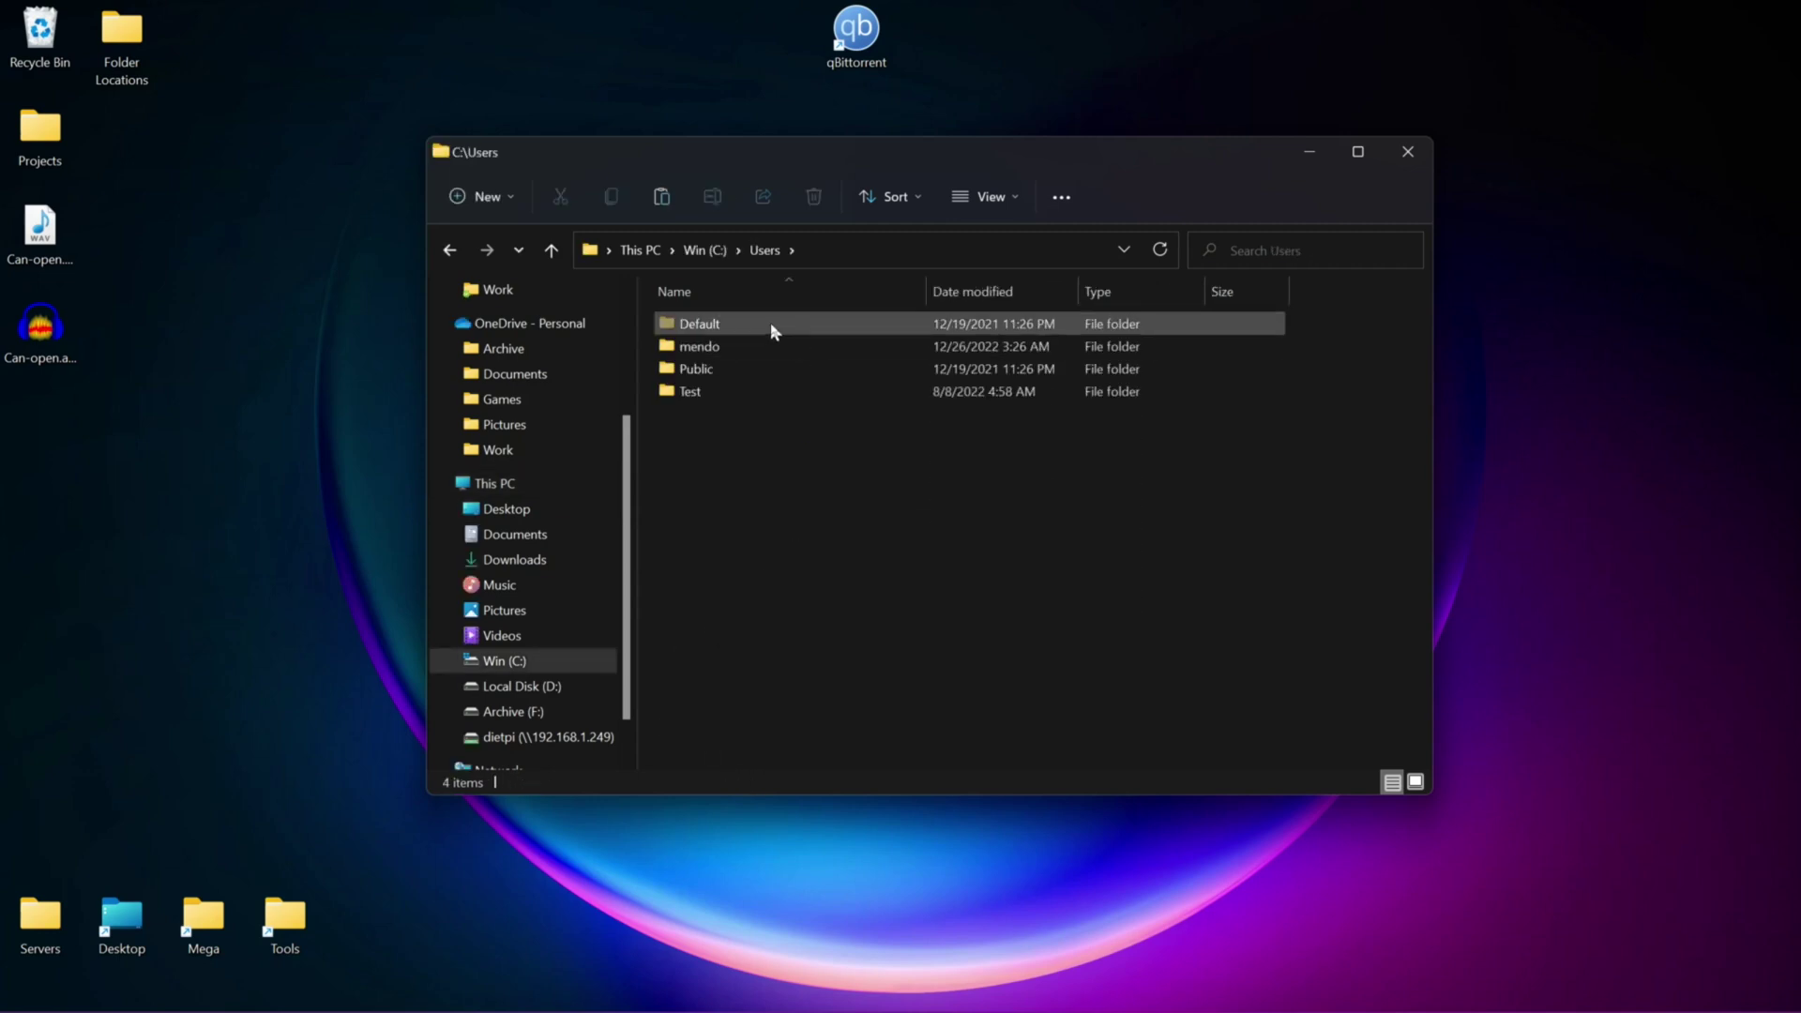
pyautogui.doubleClick(729, 347)
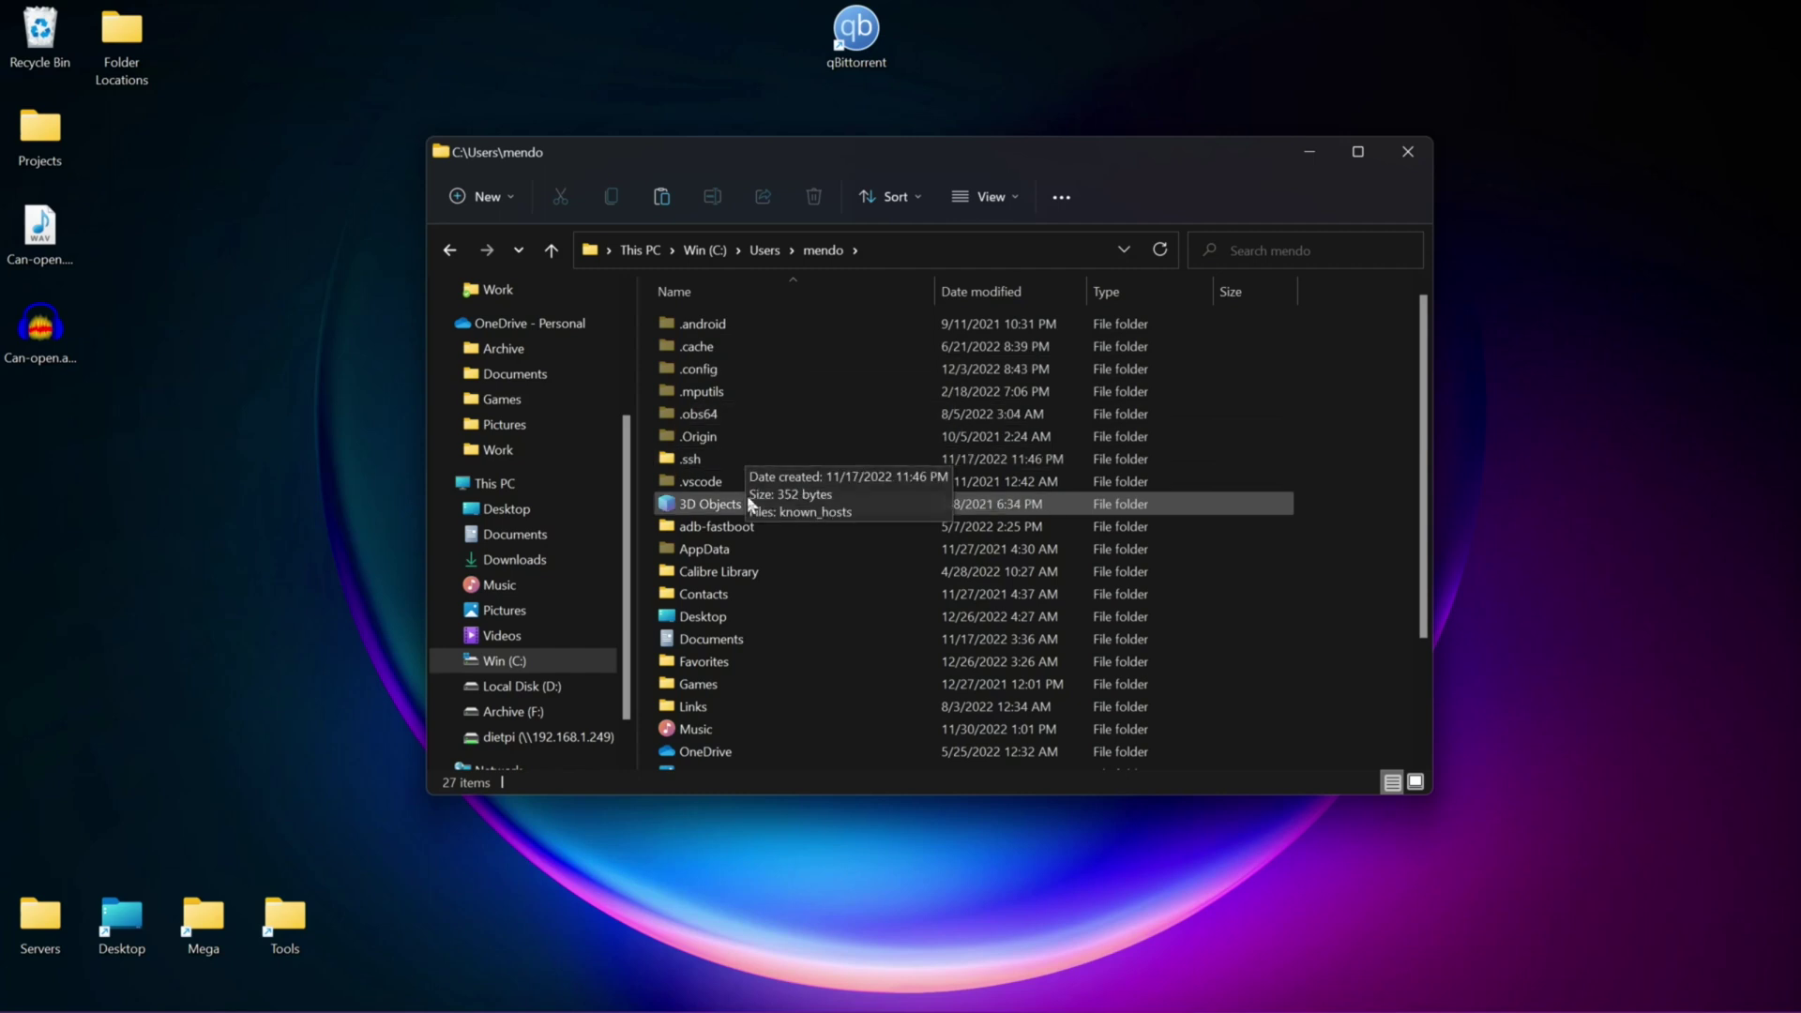
pyautogui.doubleClick(748, 554)
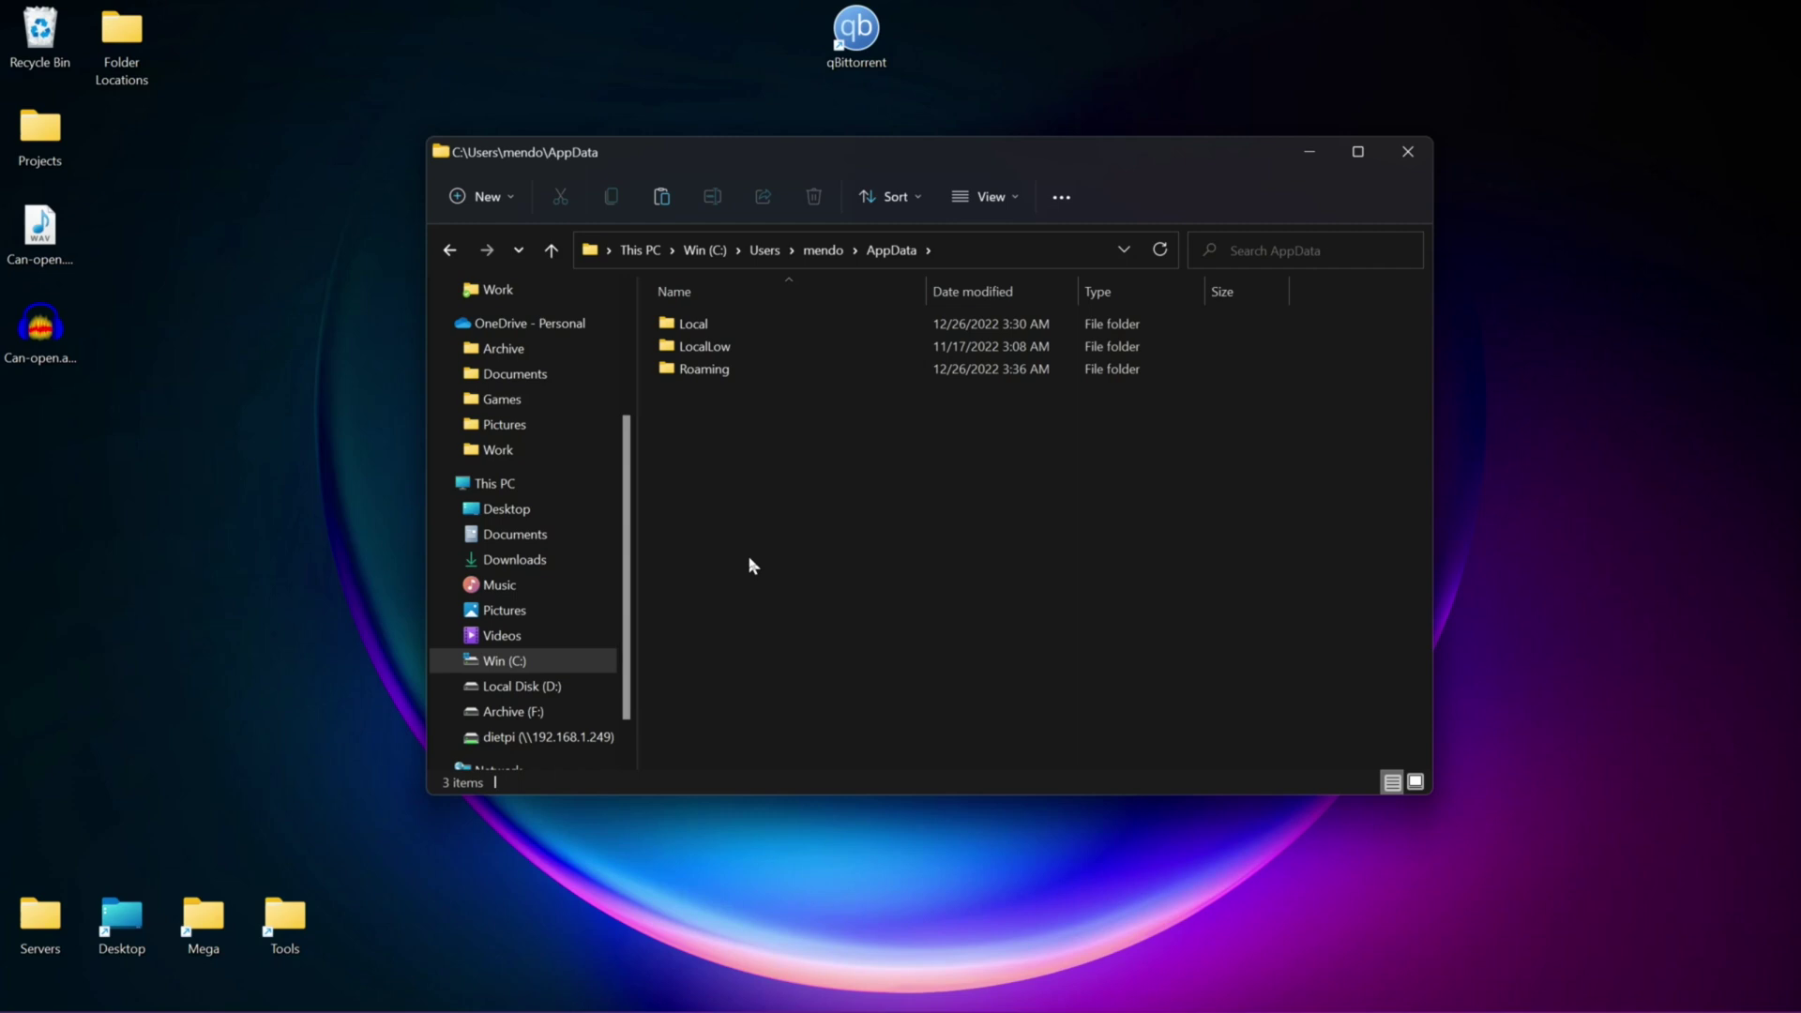
# In a second window, open the empty Local\qBittorrent\BT_backup folder beside the first.
pyautogui.hotkey('ctrl', 'n')
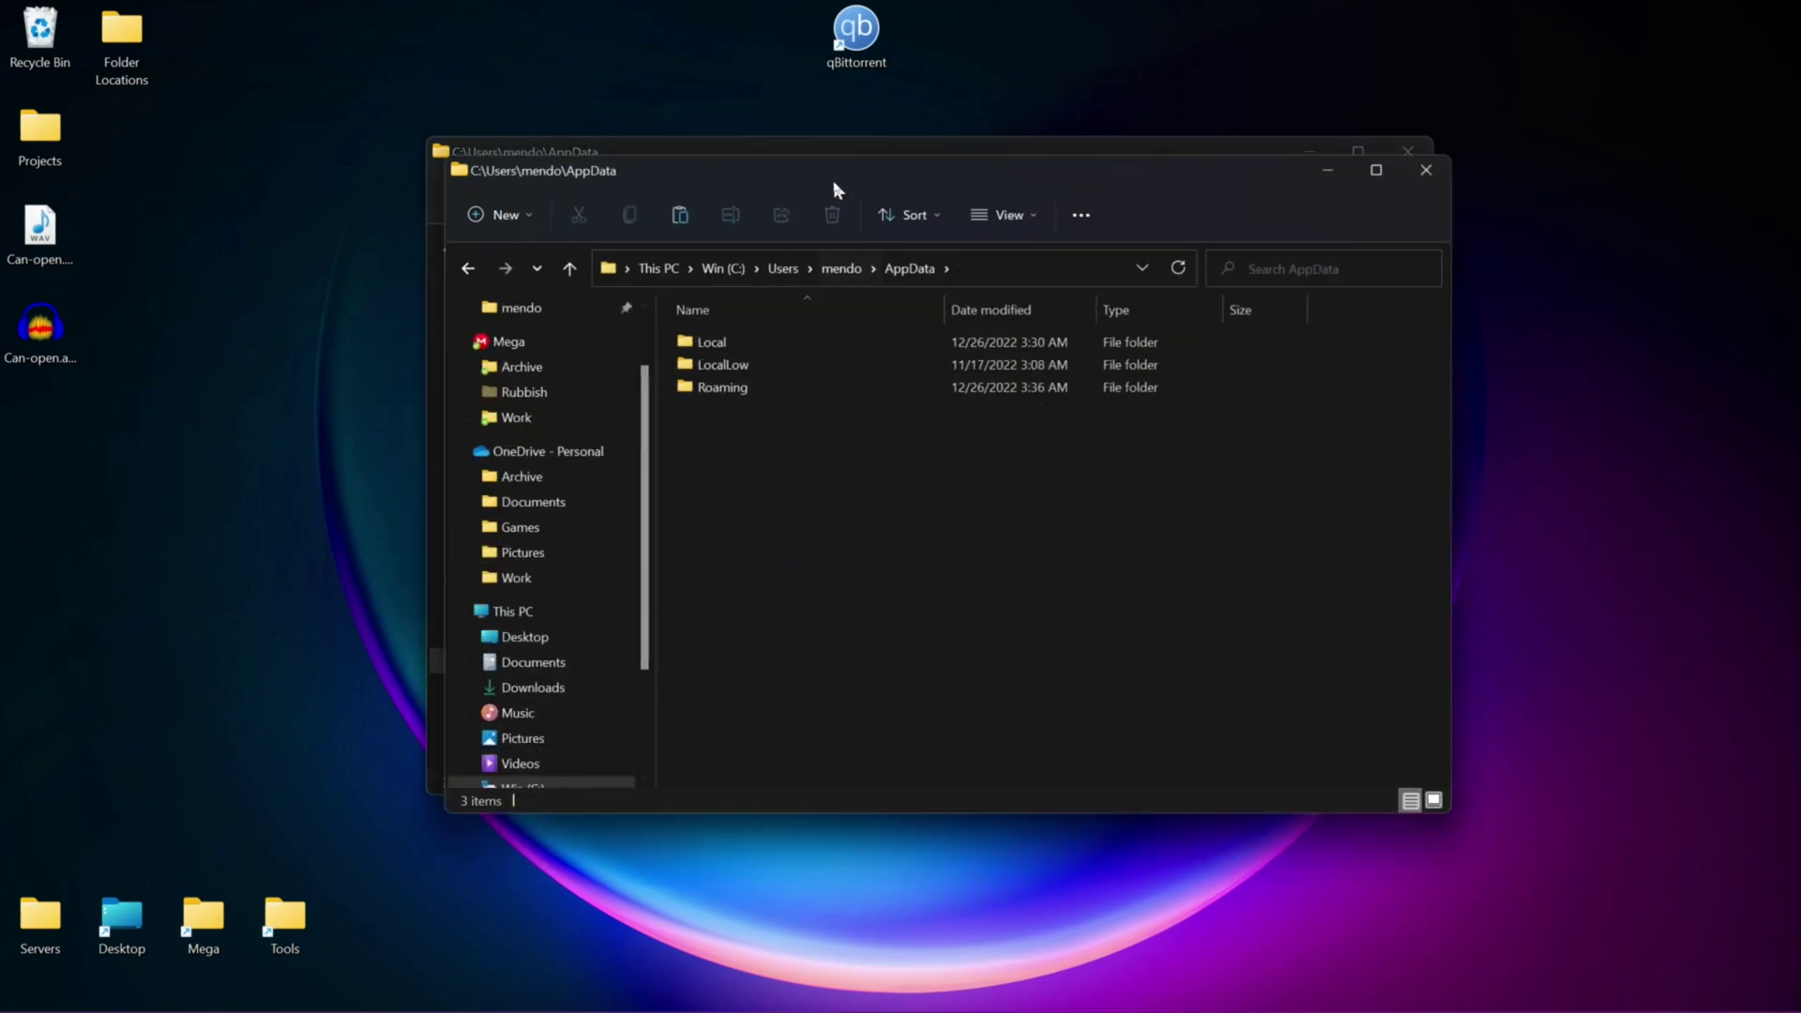
pyautogui.moveTo(832, 187); pyautogui.dragTo(815, 223)
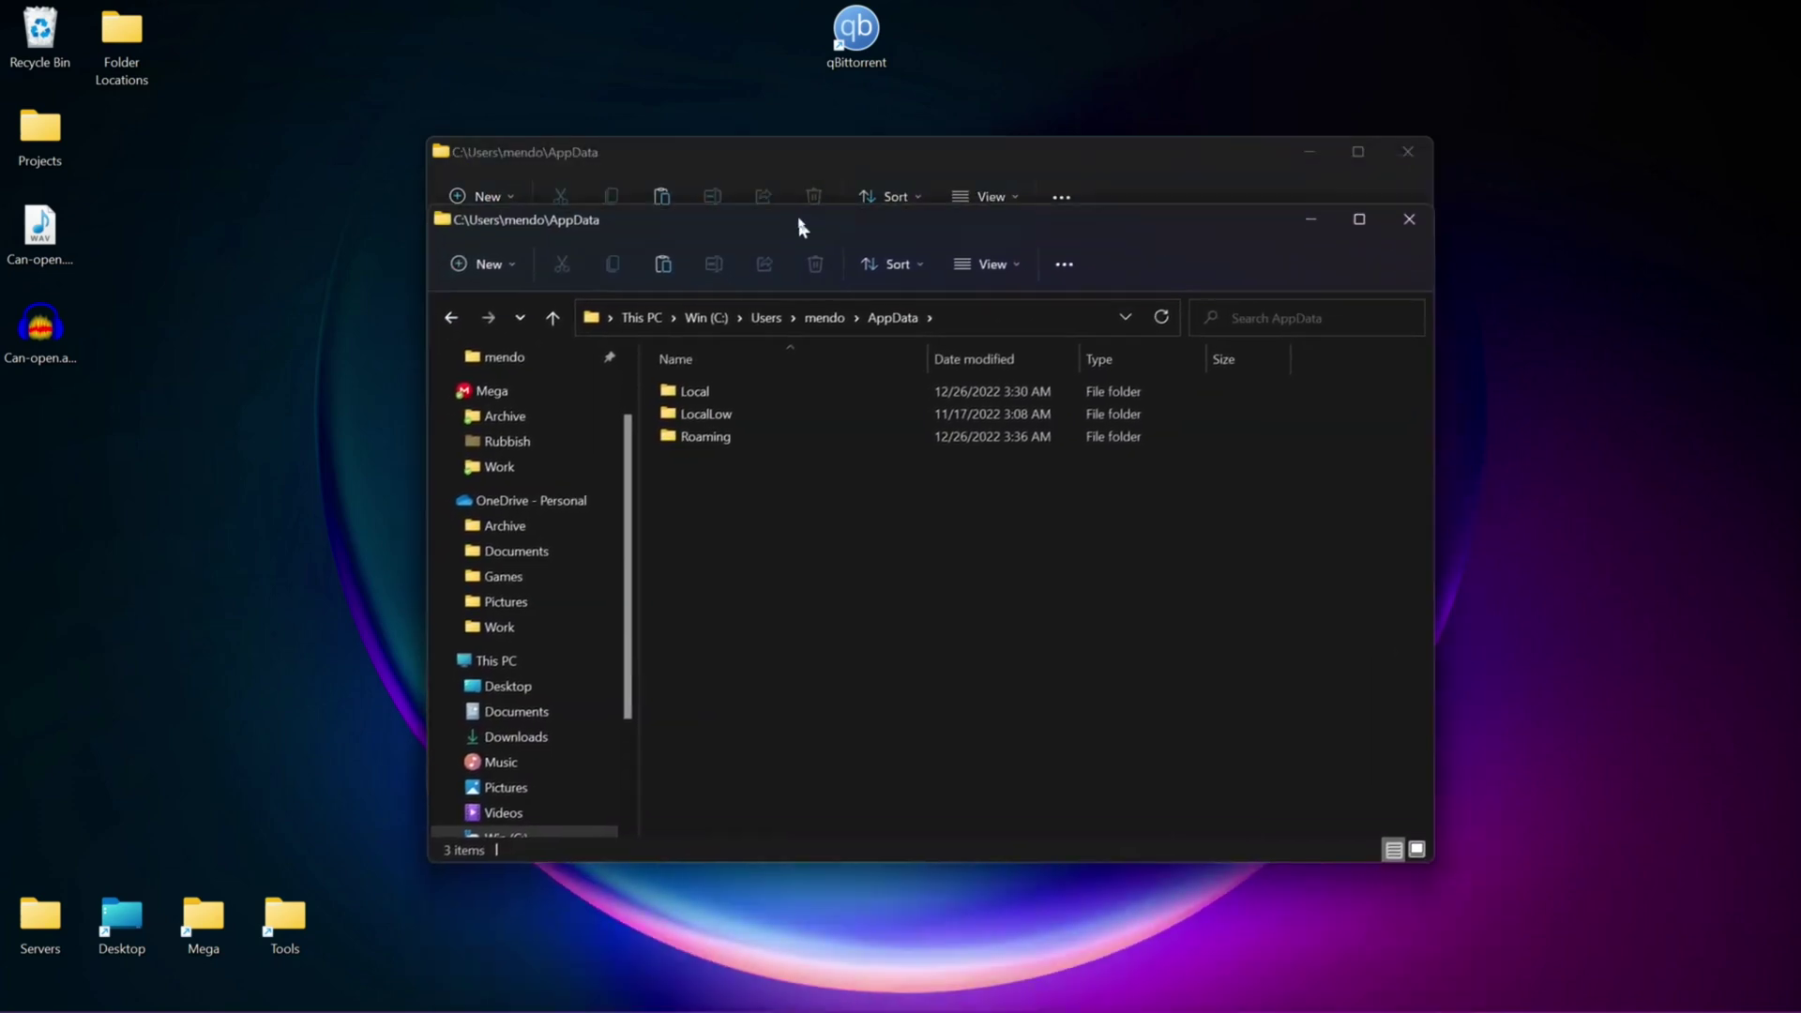
pyautogui.doubleClick(705, 377)
pyautogui.scroll(-5, 769, 406)
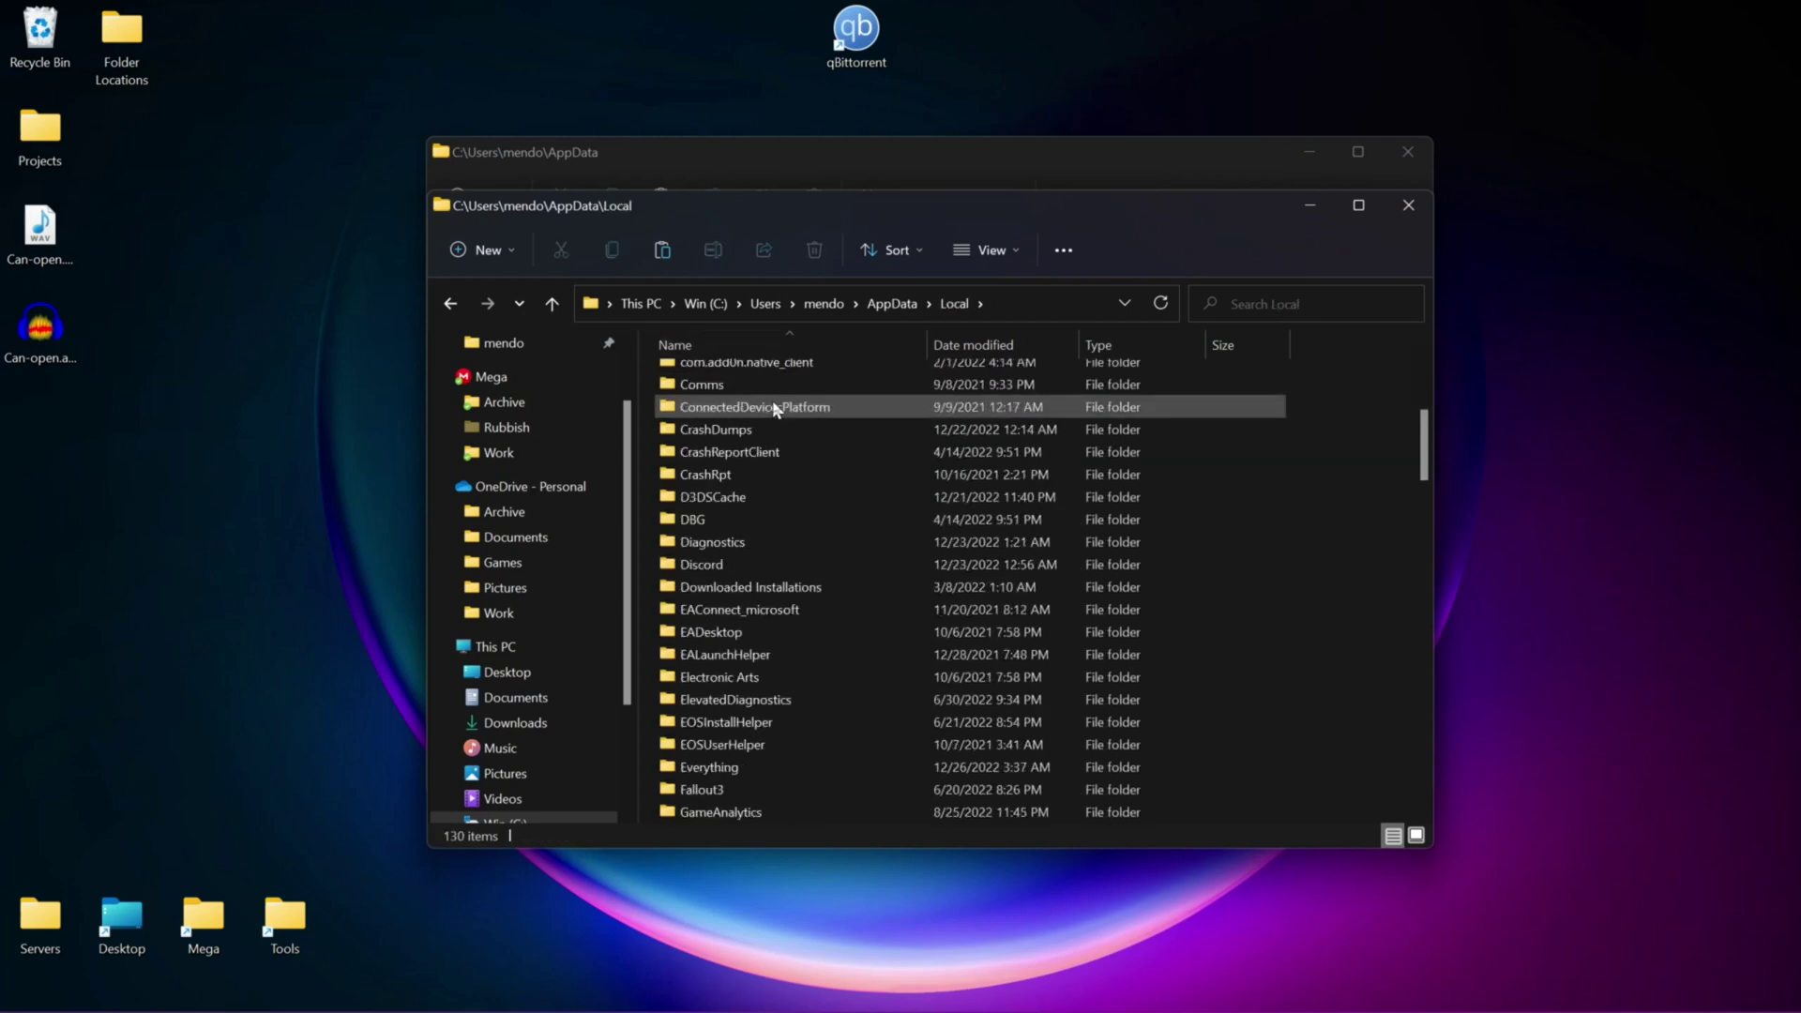
pyautogui.scroll(-15, 788, 422)
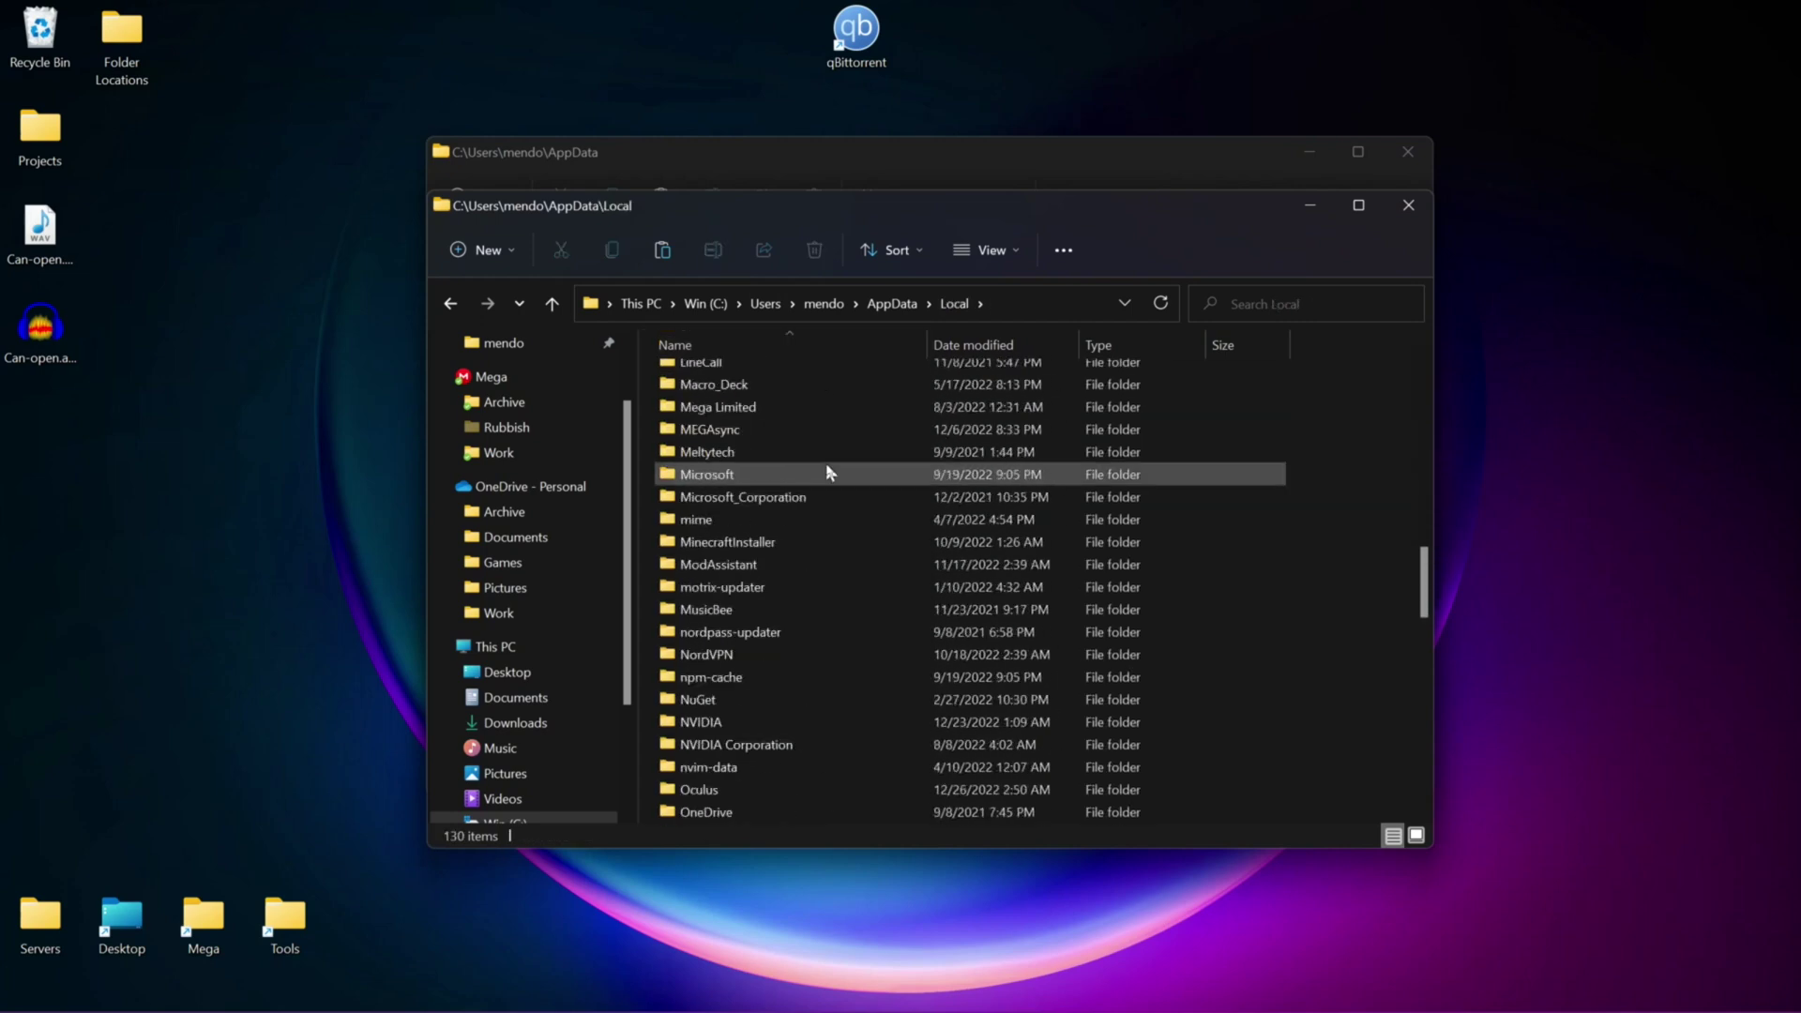
pyautogui.scroll(-10, 825, 474)
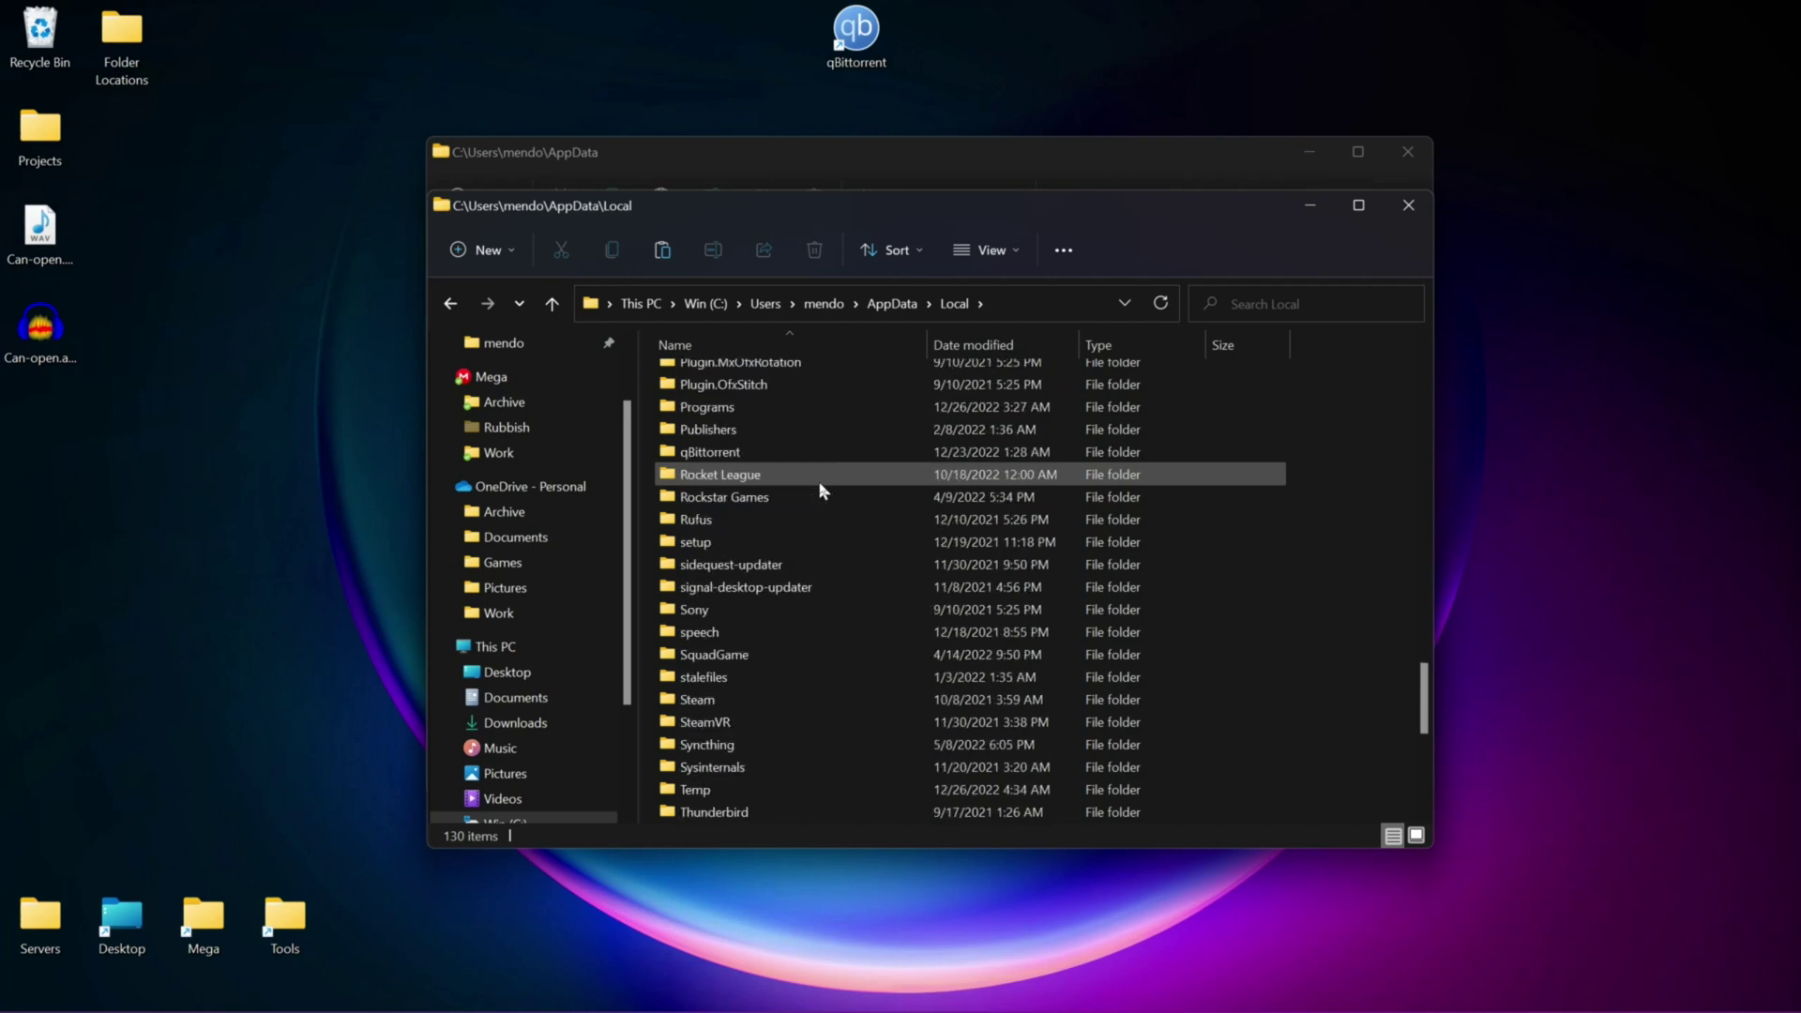
pyautogui.doubleClick(781, 452)
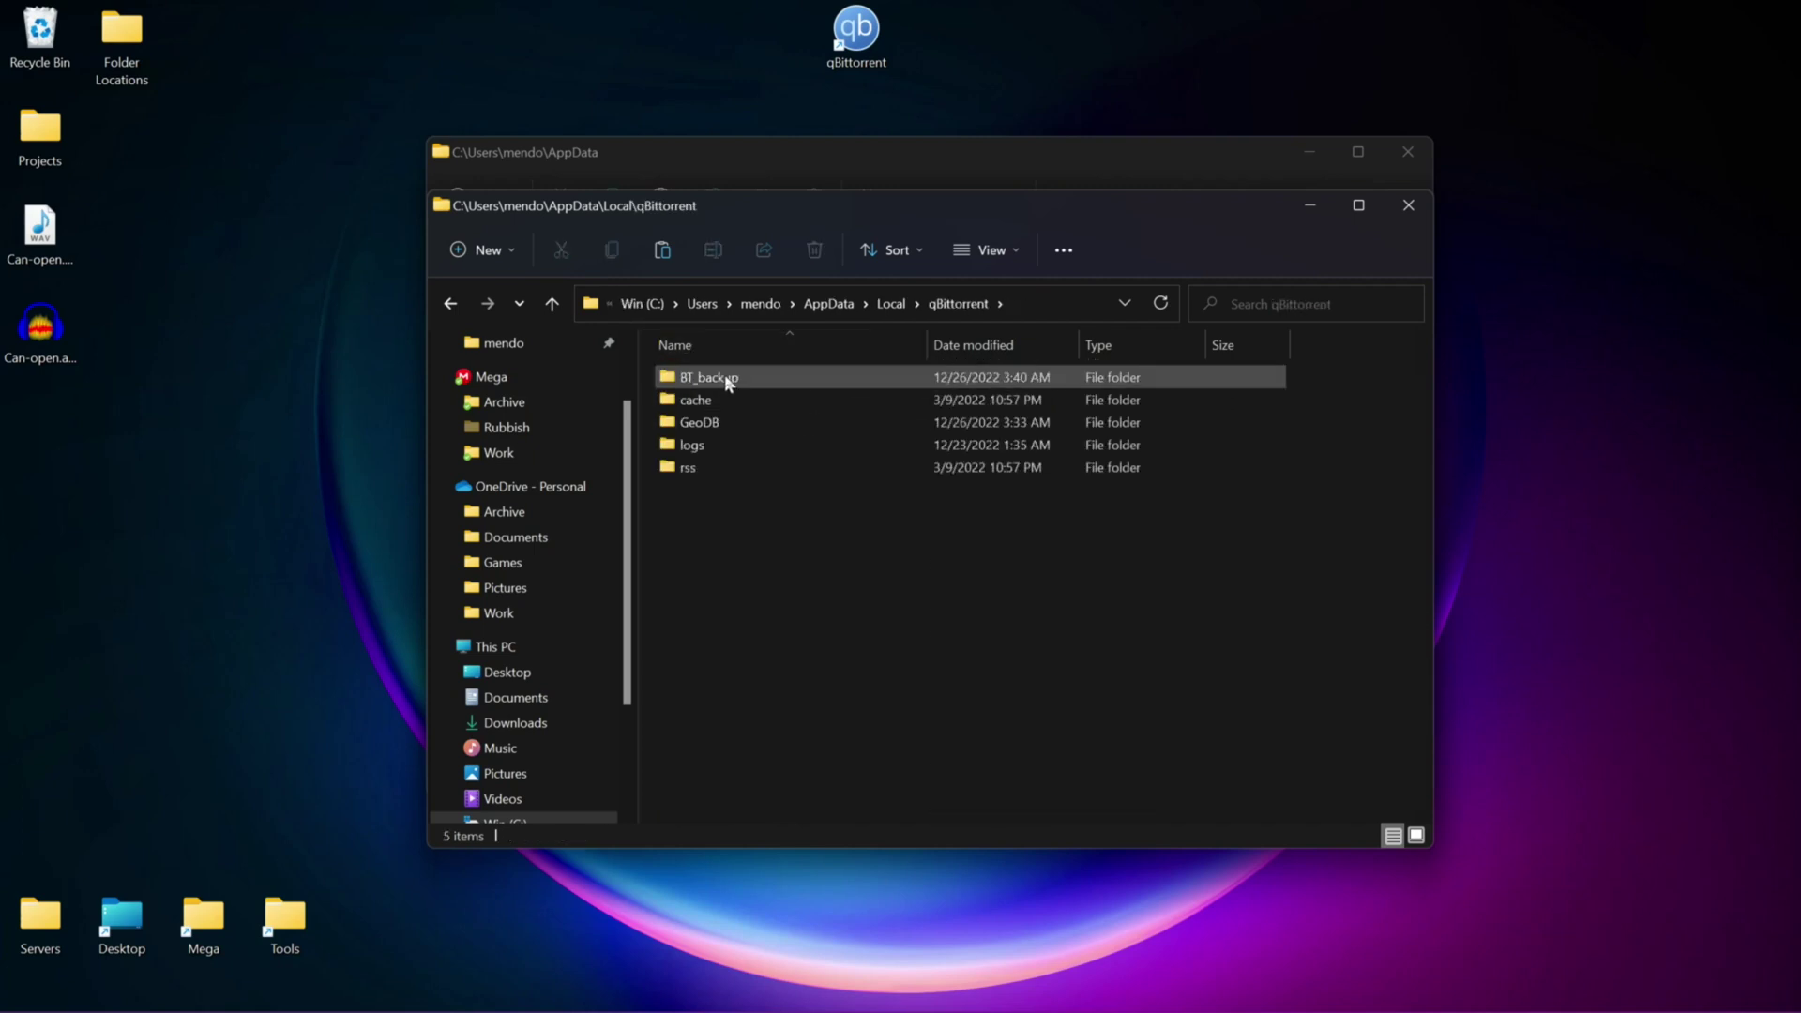
pyautogui.doubleClick(726, 377)
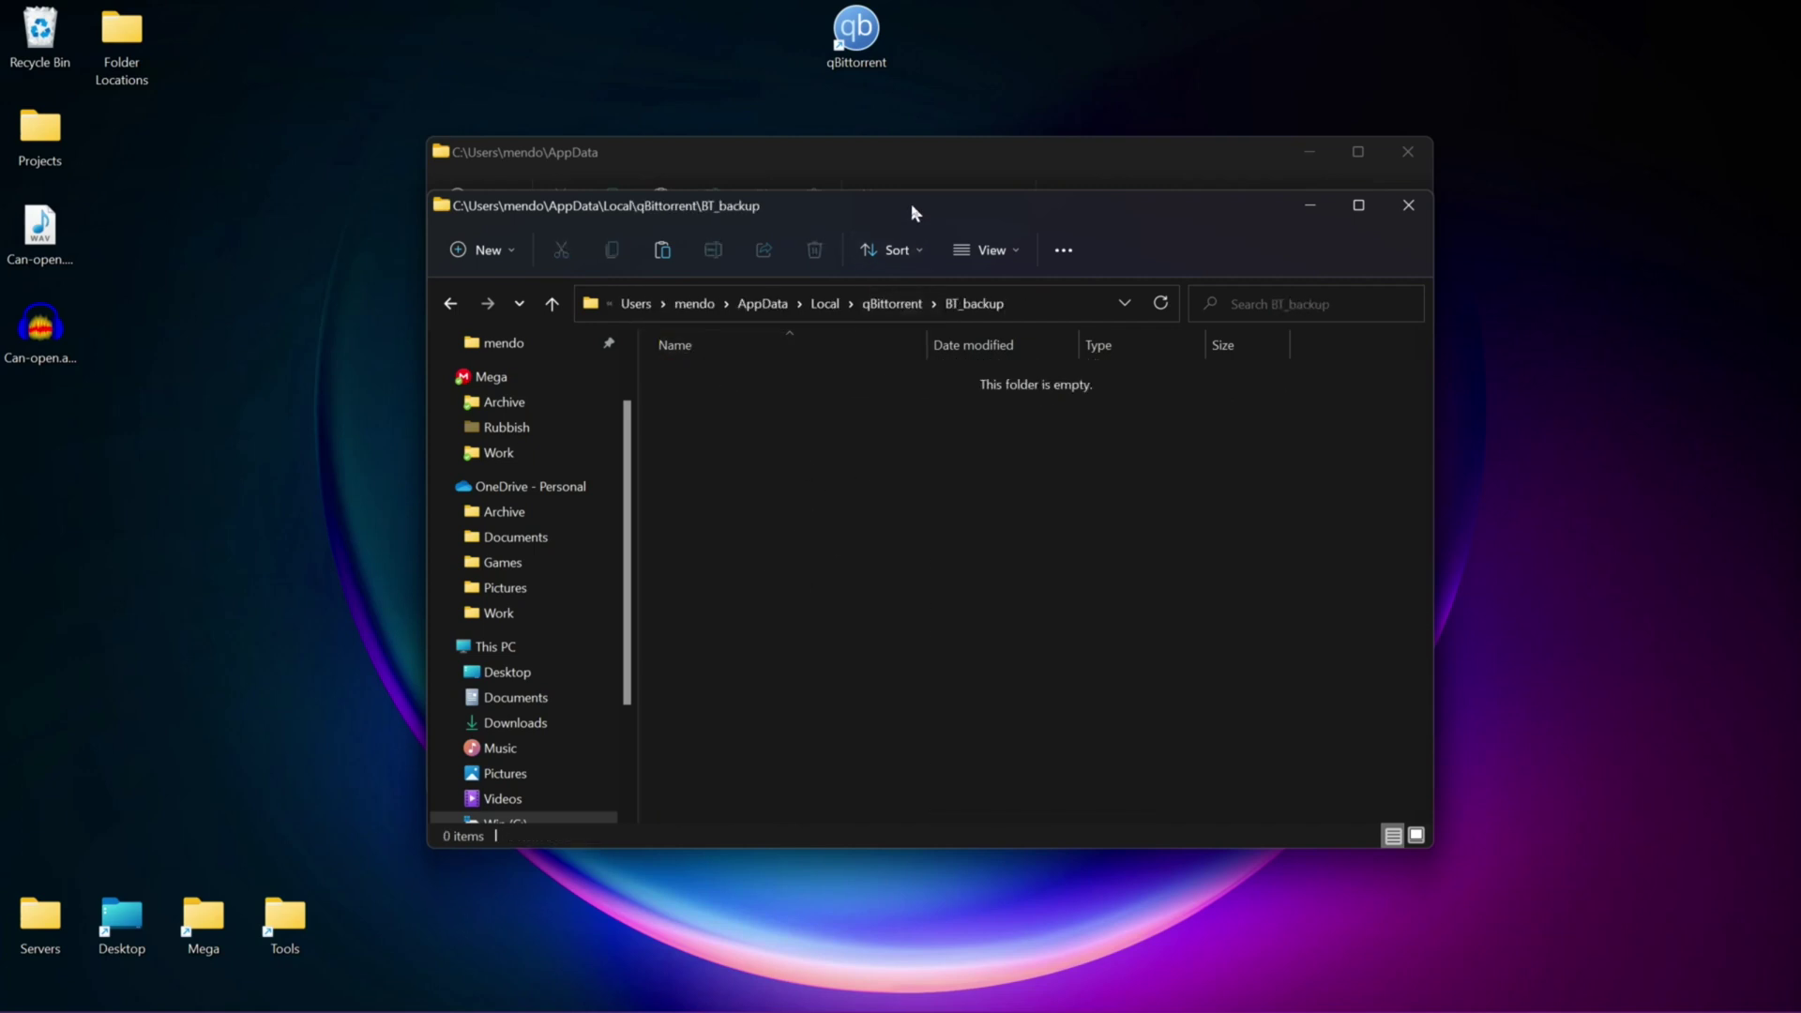
pyautogui.moveTo(912, 206); pyautogui.dragTo(1125, 234)
pyautogui.moveTo(1053, 160); pyautogui.dragTo(867, 168)
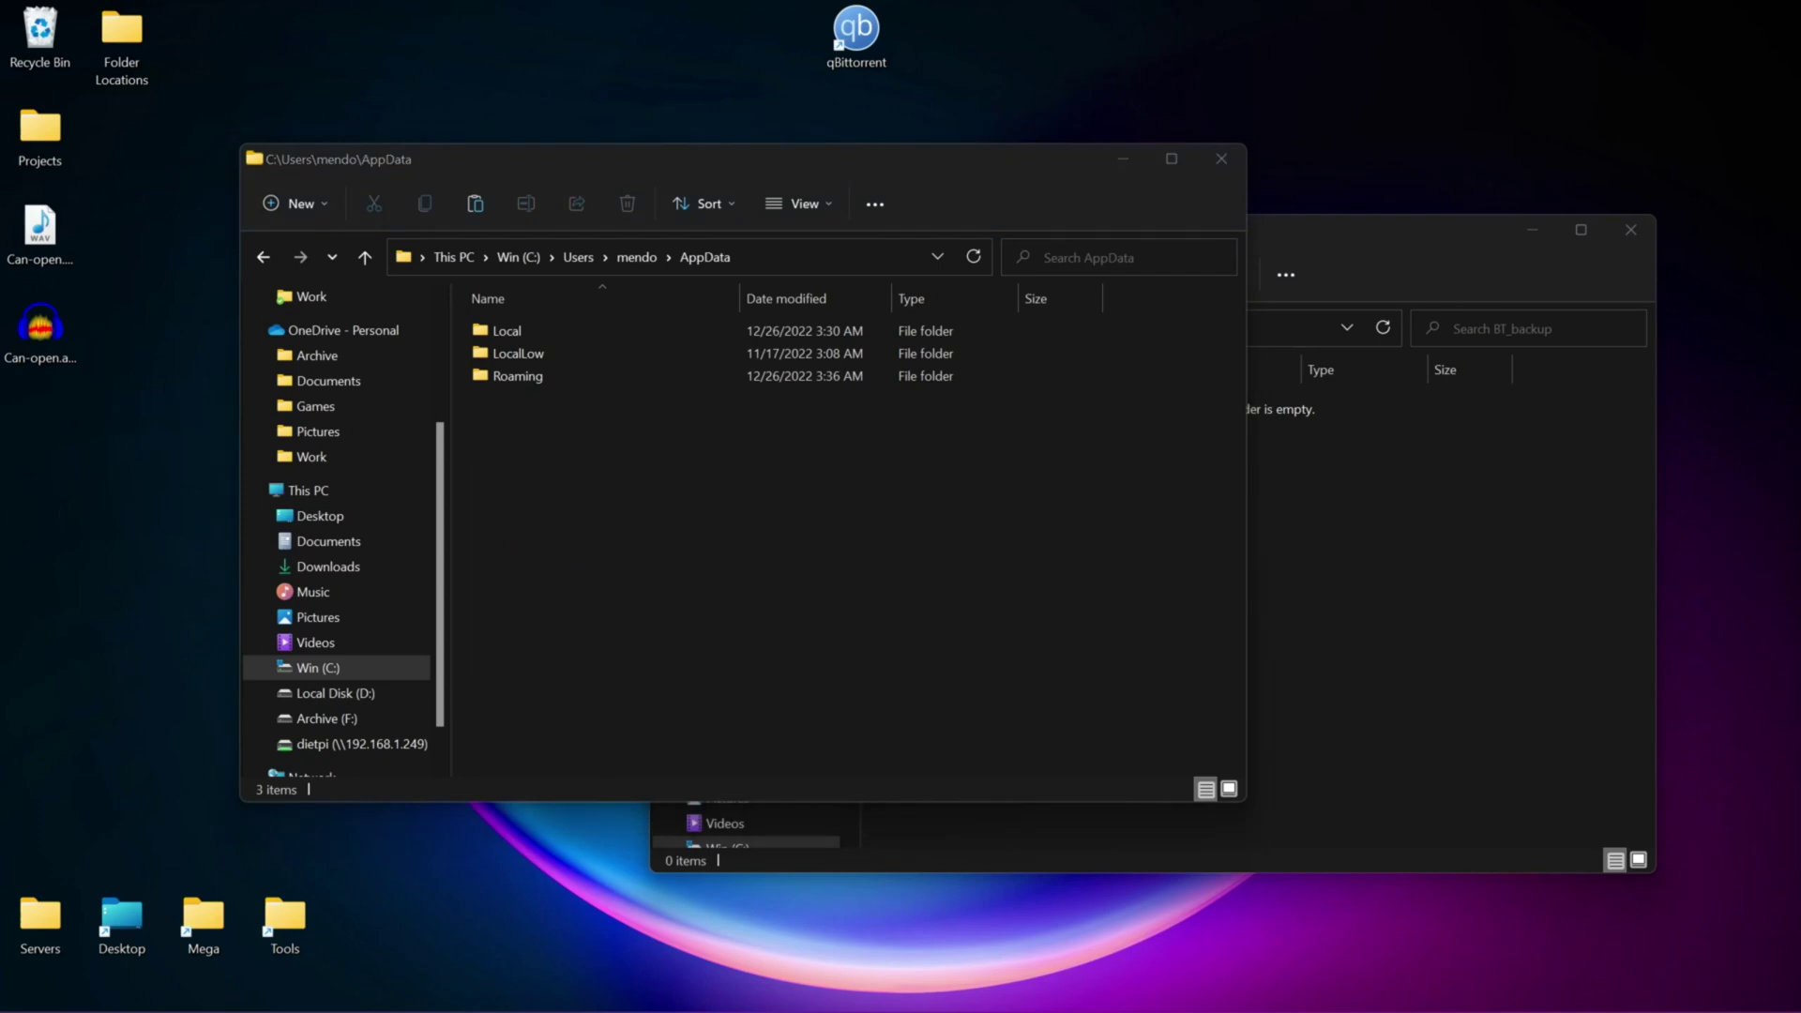
# Open Roaming\qBittorrent in the other window and move it to the upper right.
pyautogui.click(557, 352)
pyautogui.doubleClick(548, 383)
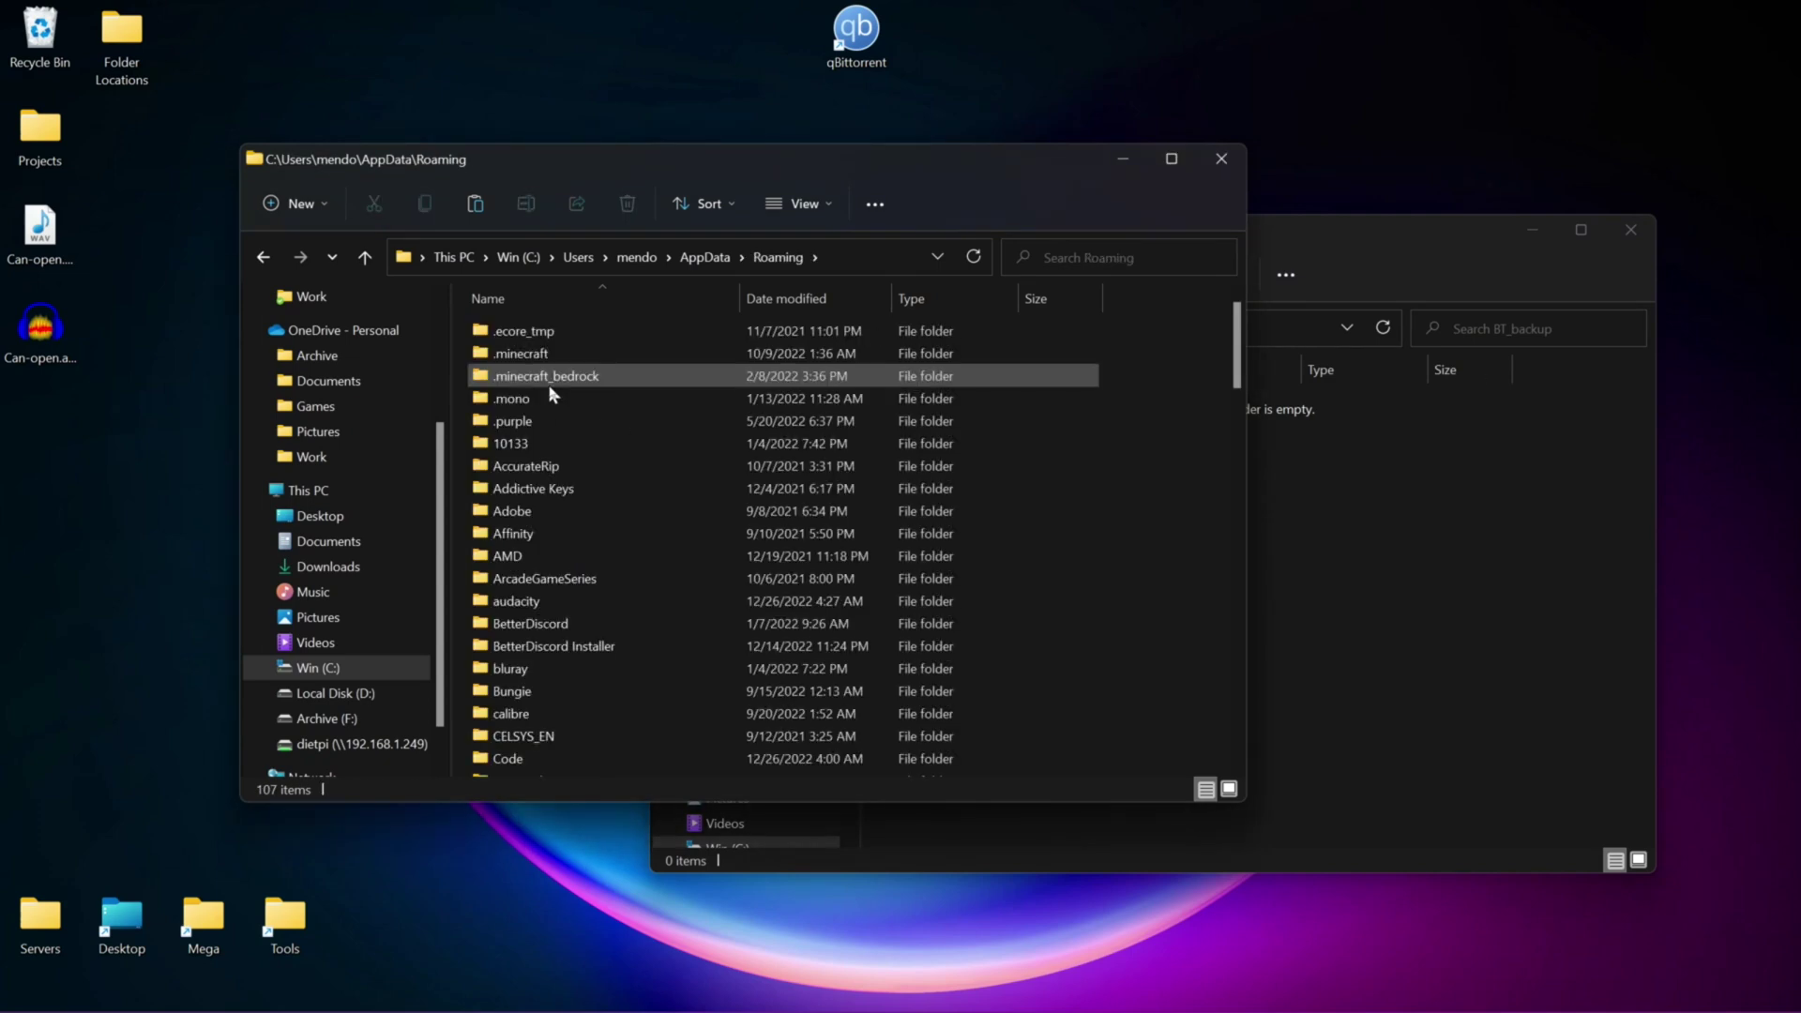
pyautogui.scroll(-17, 547, 389)
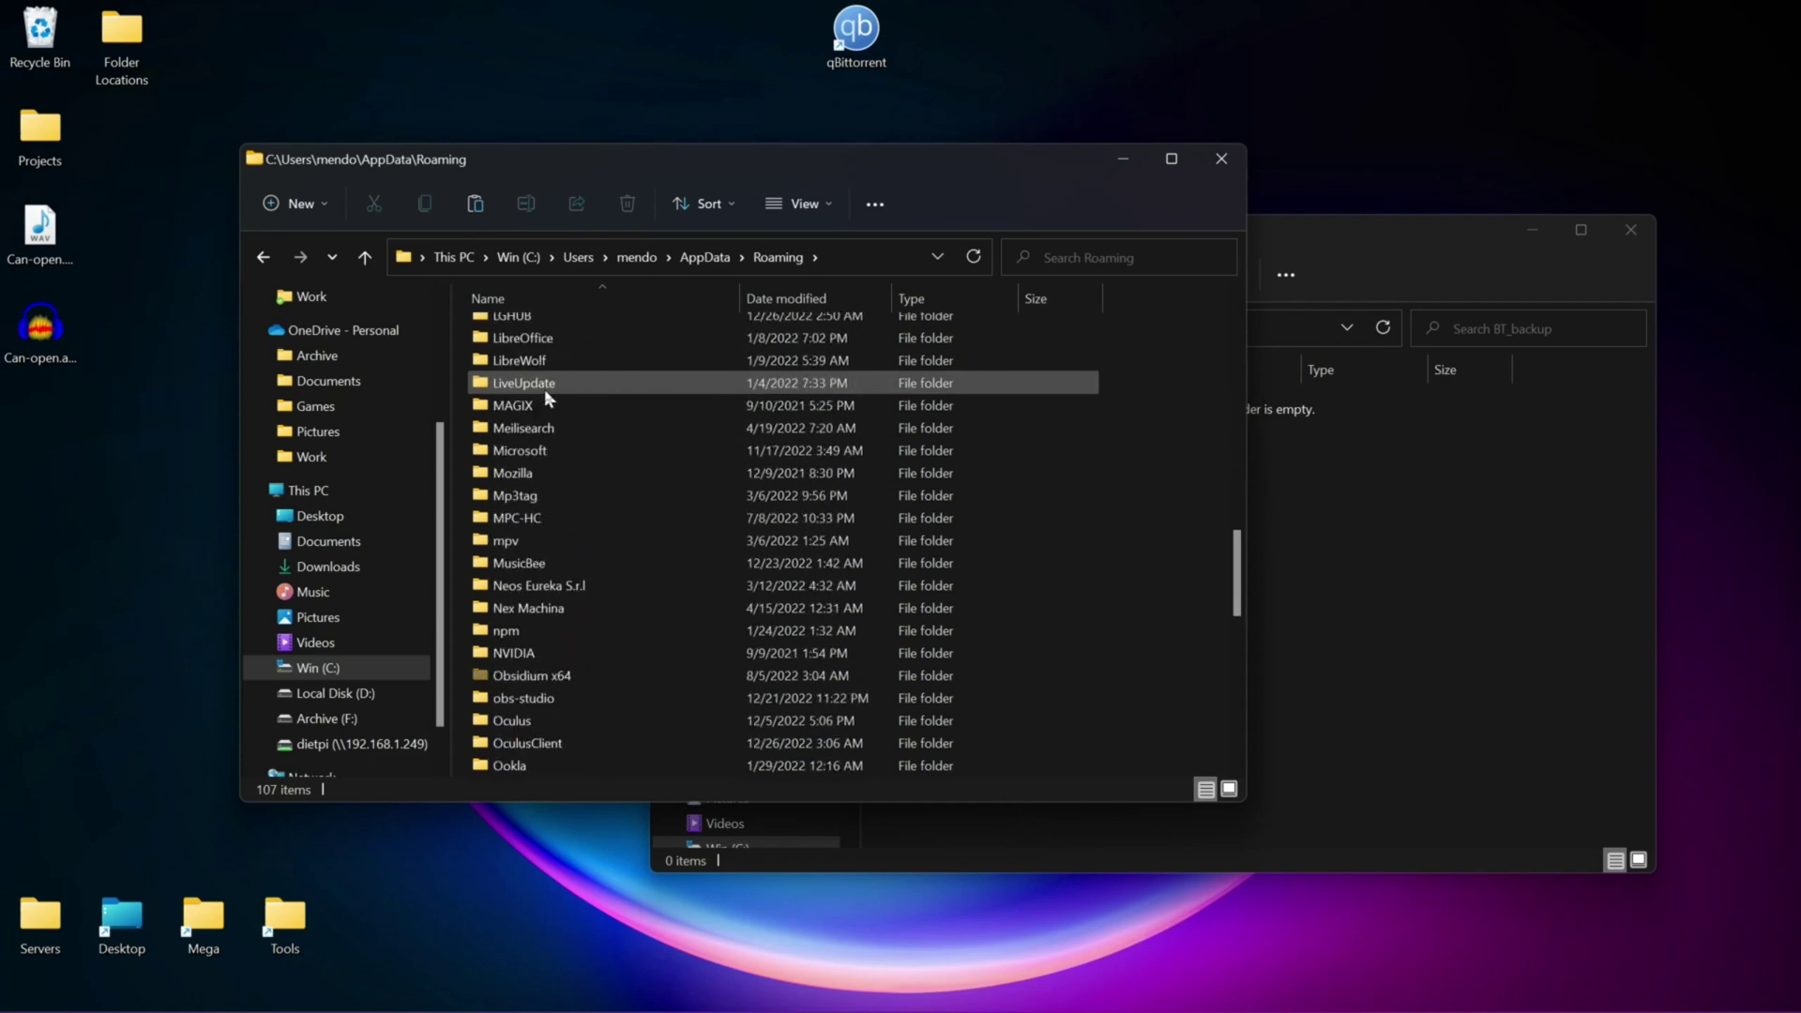
pyautogui.scroll(-10, 544, 390)
pyautogui.click(491, 364)
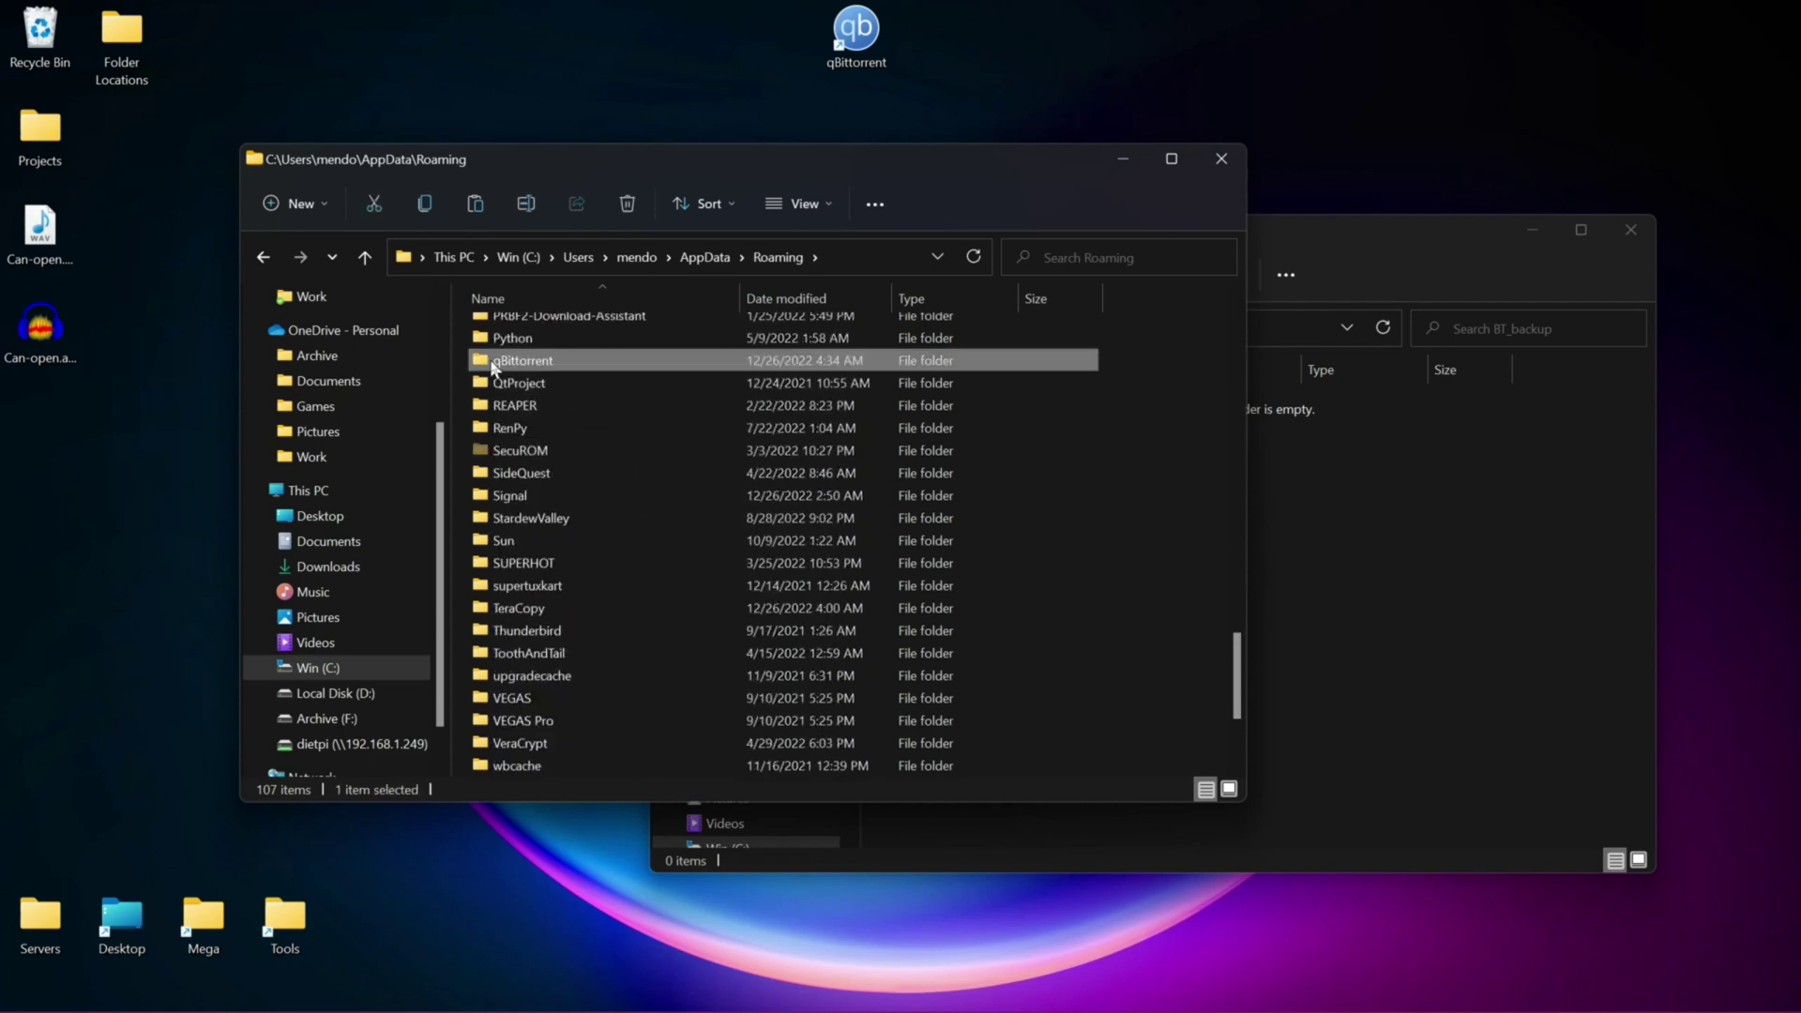
pyautogui.doubleClick(491, 364)
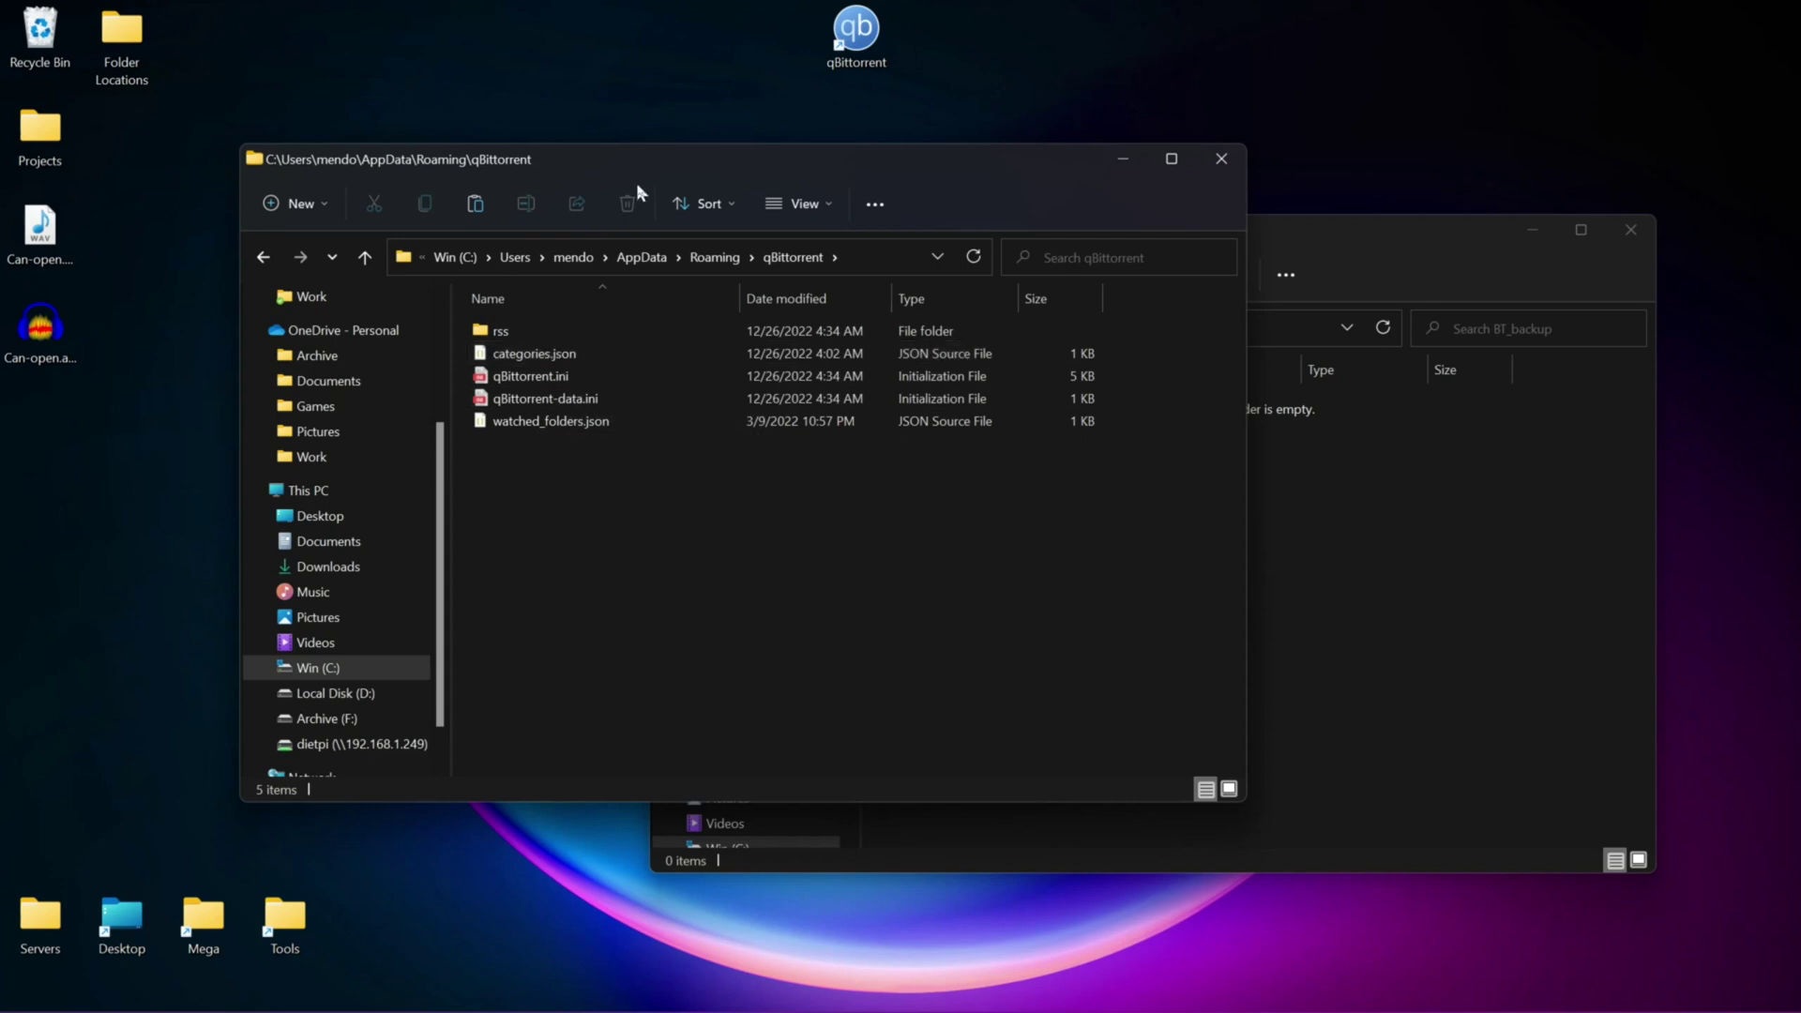
pyautogui.moveTo(638, 158); pyautogui.dragTo(1132, 117)
# Check the BT_backup window's full folder path in the address bar.
pyautogui.click(1079, 816)
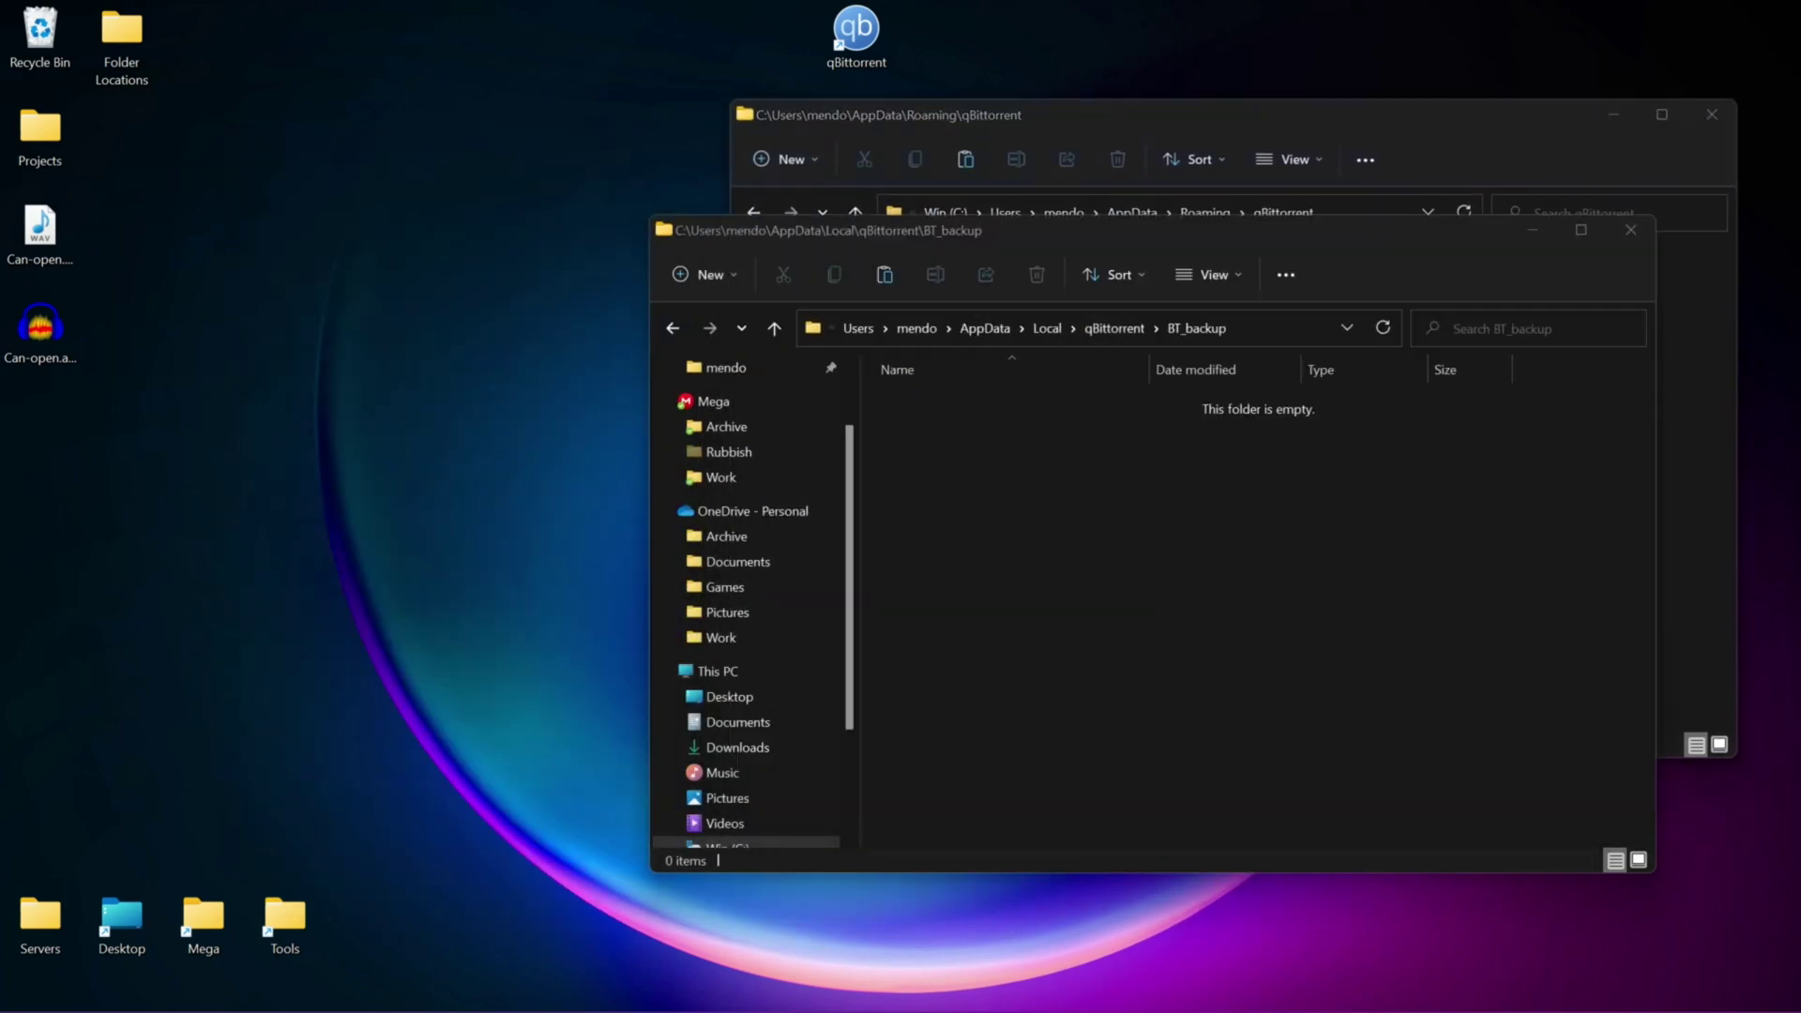
pyautogui.click(1293, 326)
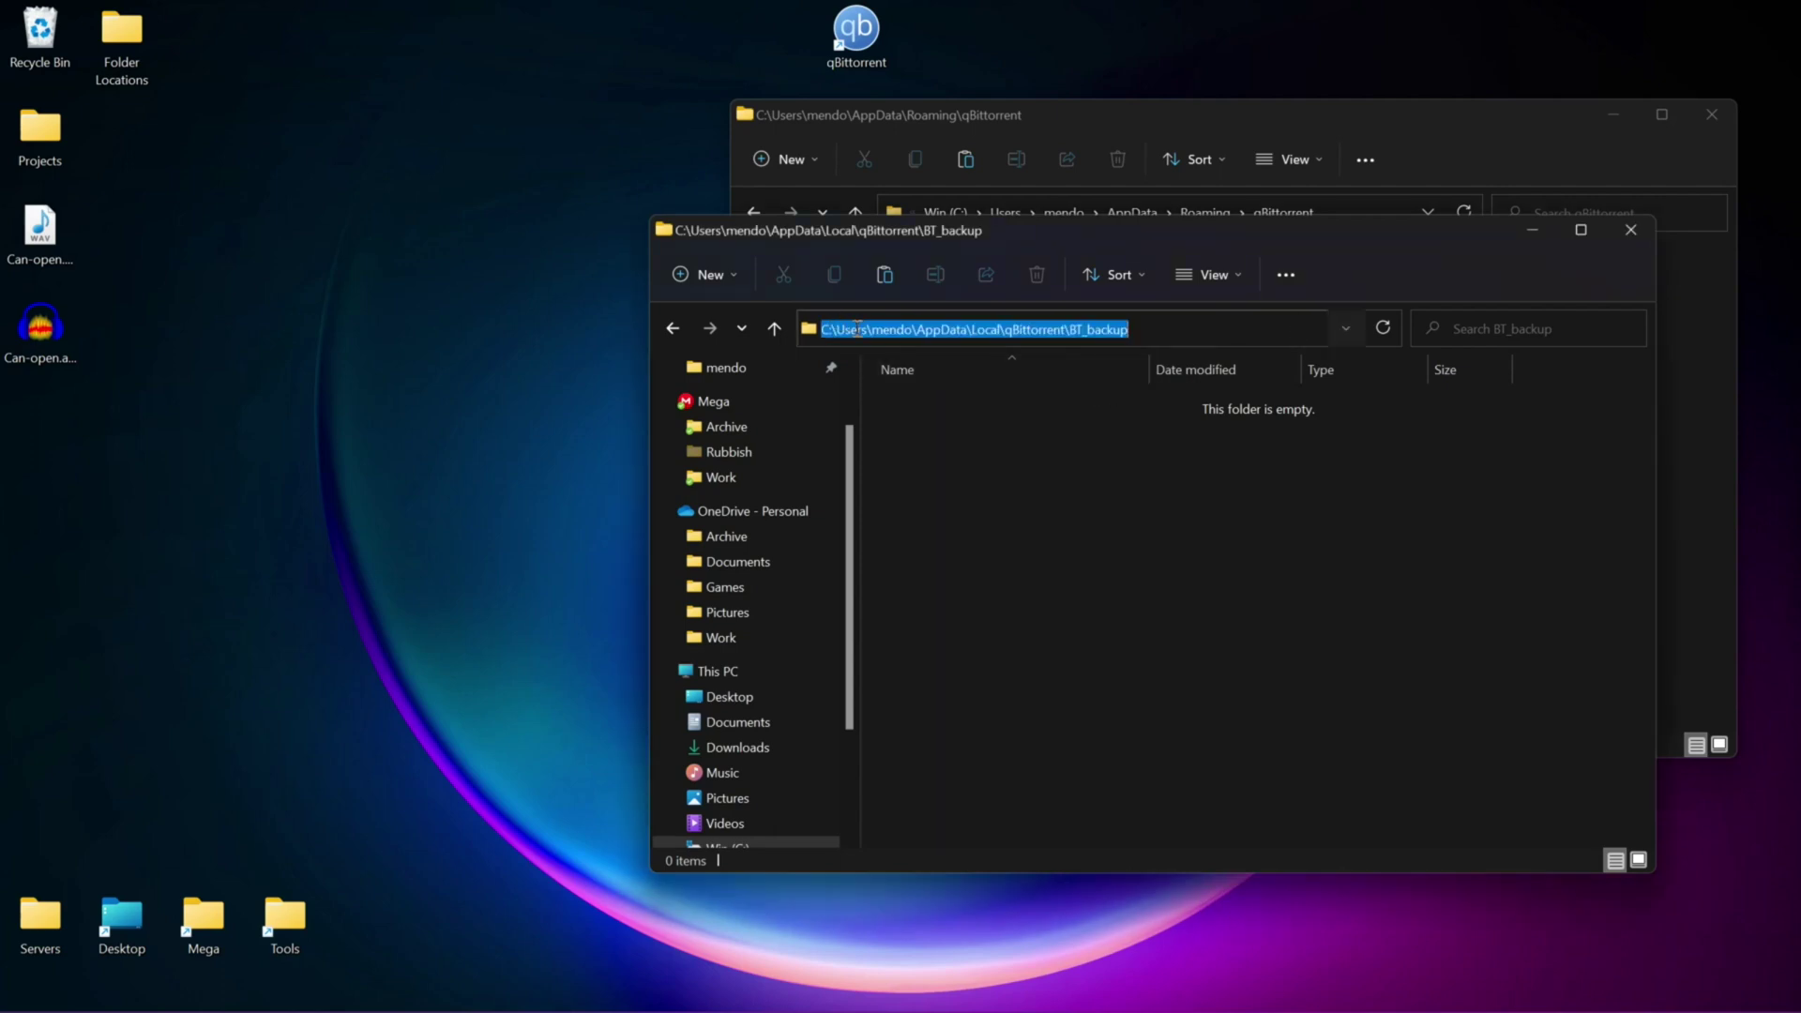
pyautogui.click(927, 332)
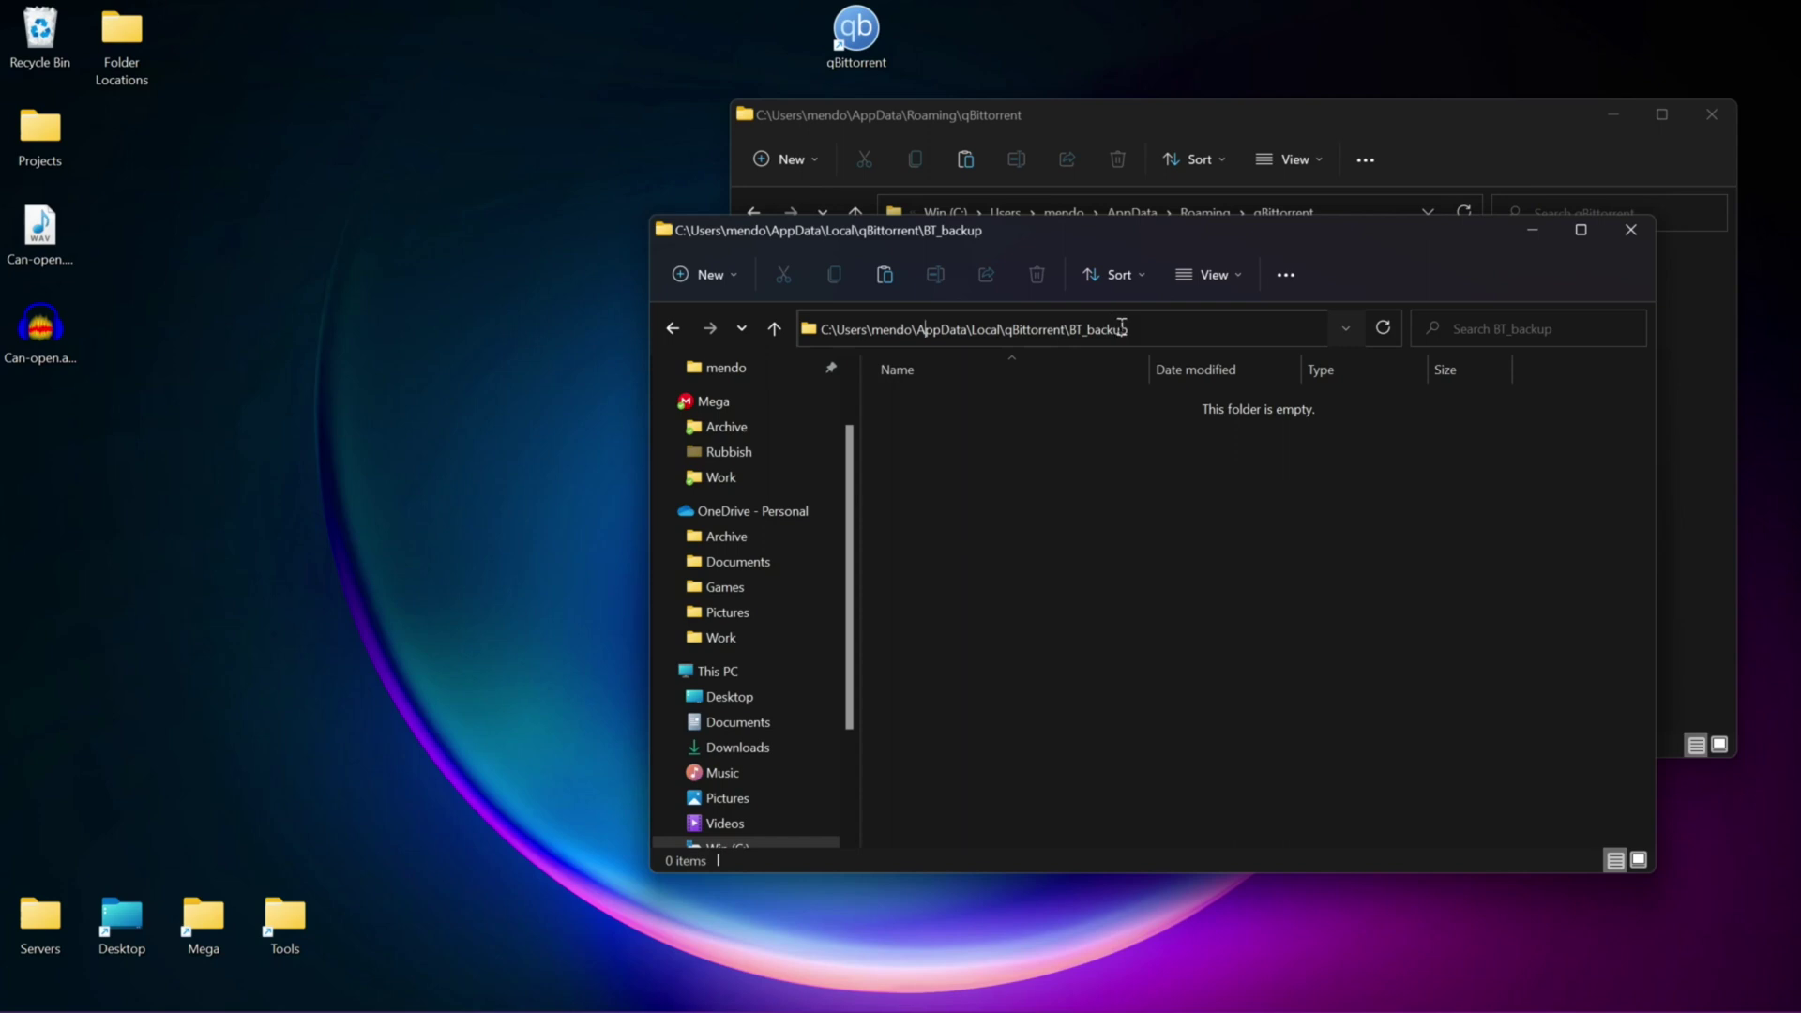
pyautogui.click(1161, 428)
pyautogui.moveTo(1253, 746); pyautogui.dragTo(951, 379)
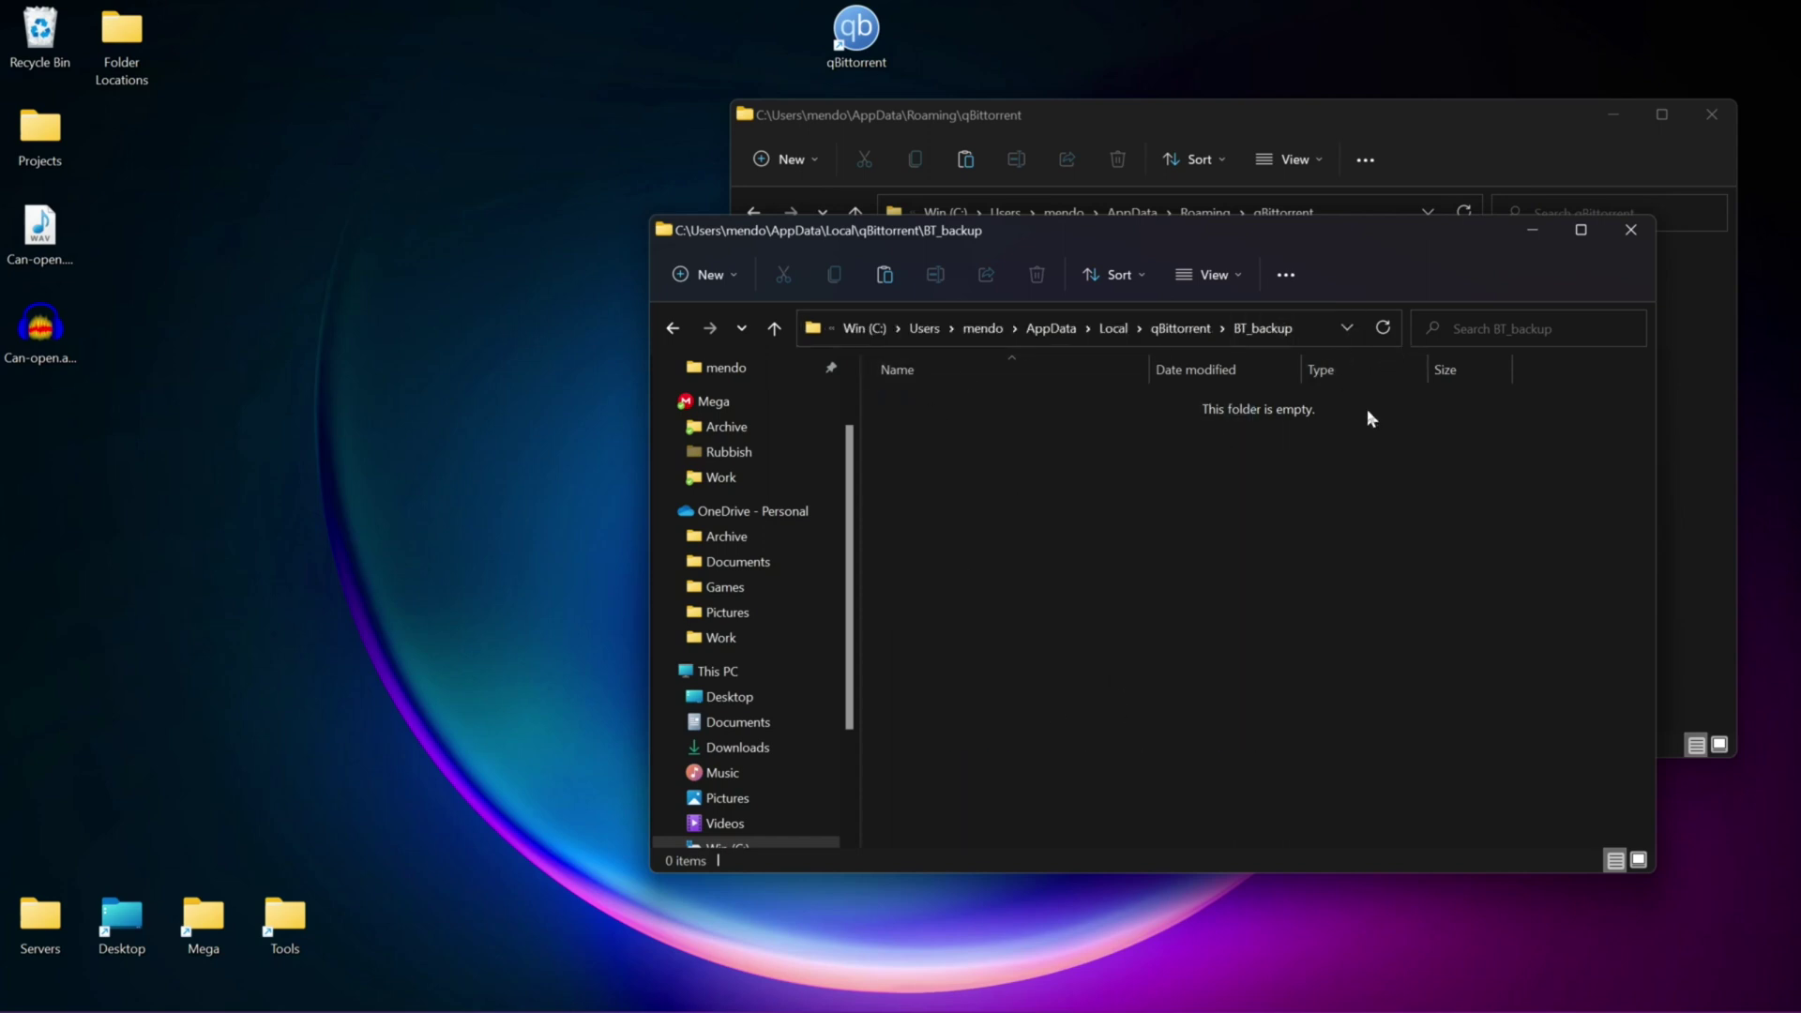
pyautogui.moveTo(1037, 807); pyautogui.dragTo(916, 387)
# Inspect the existing qBittorrent.ini and qBittorrent-data.ini in Roaming\qBittorrent, then deselect.
pyautogui.click(1298, 122)
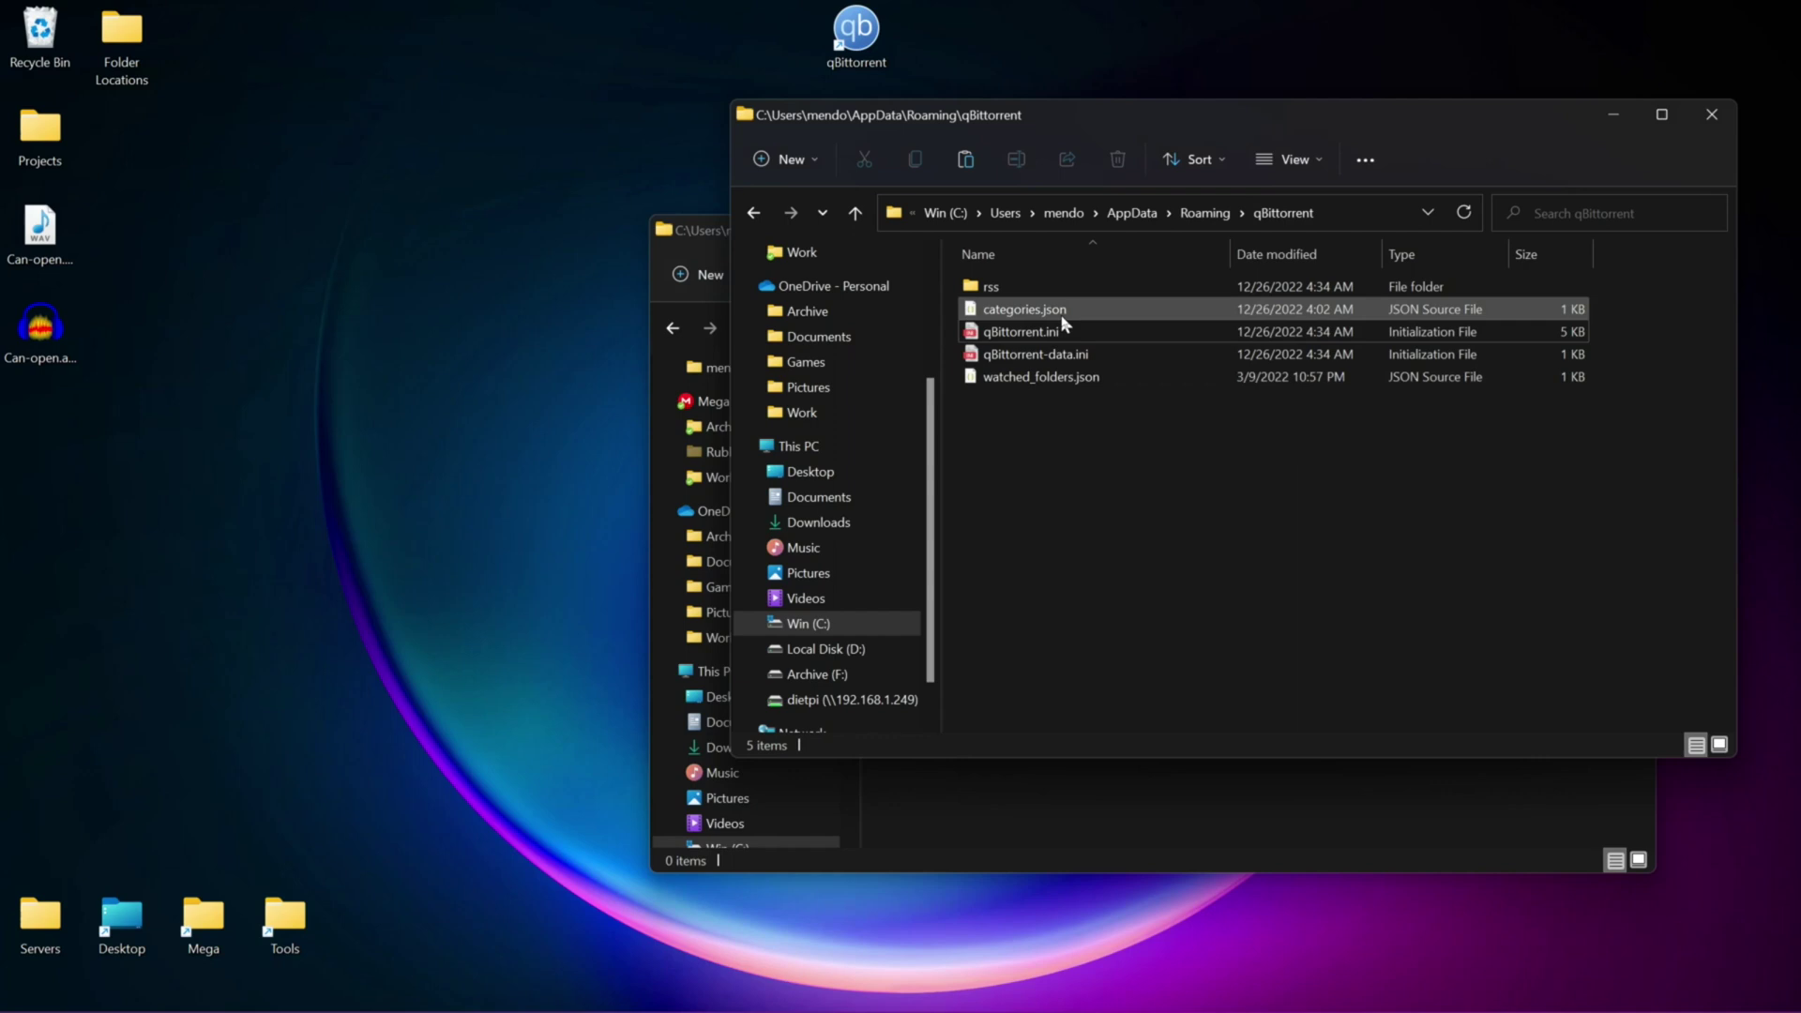
pyautogui.click(1026, 340)
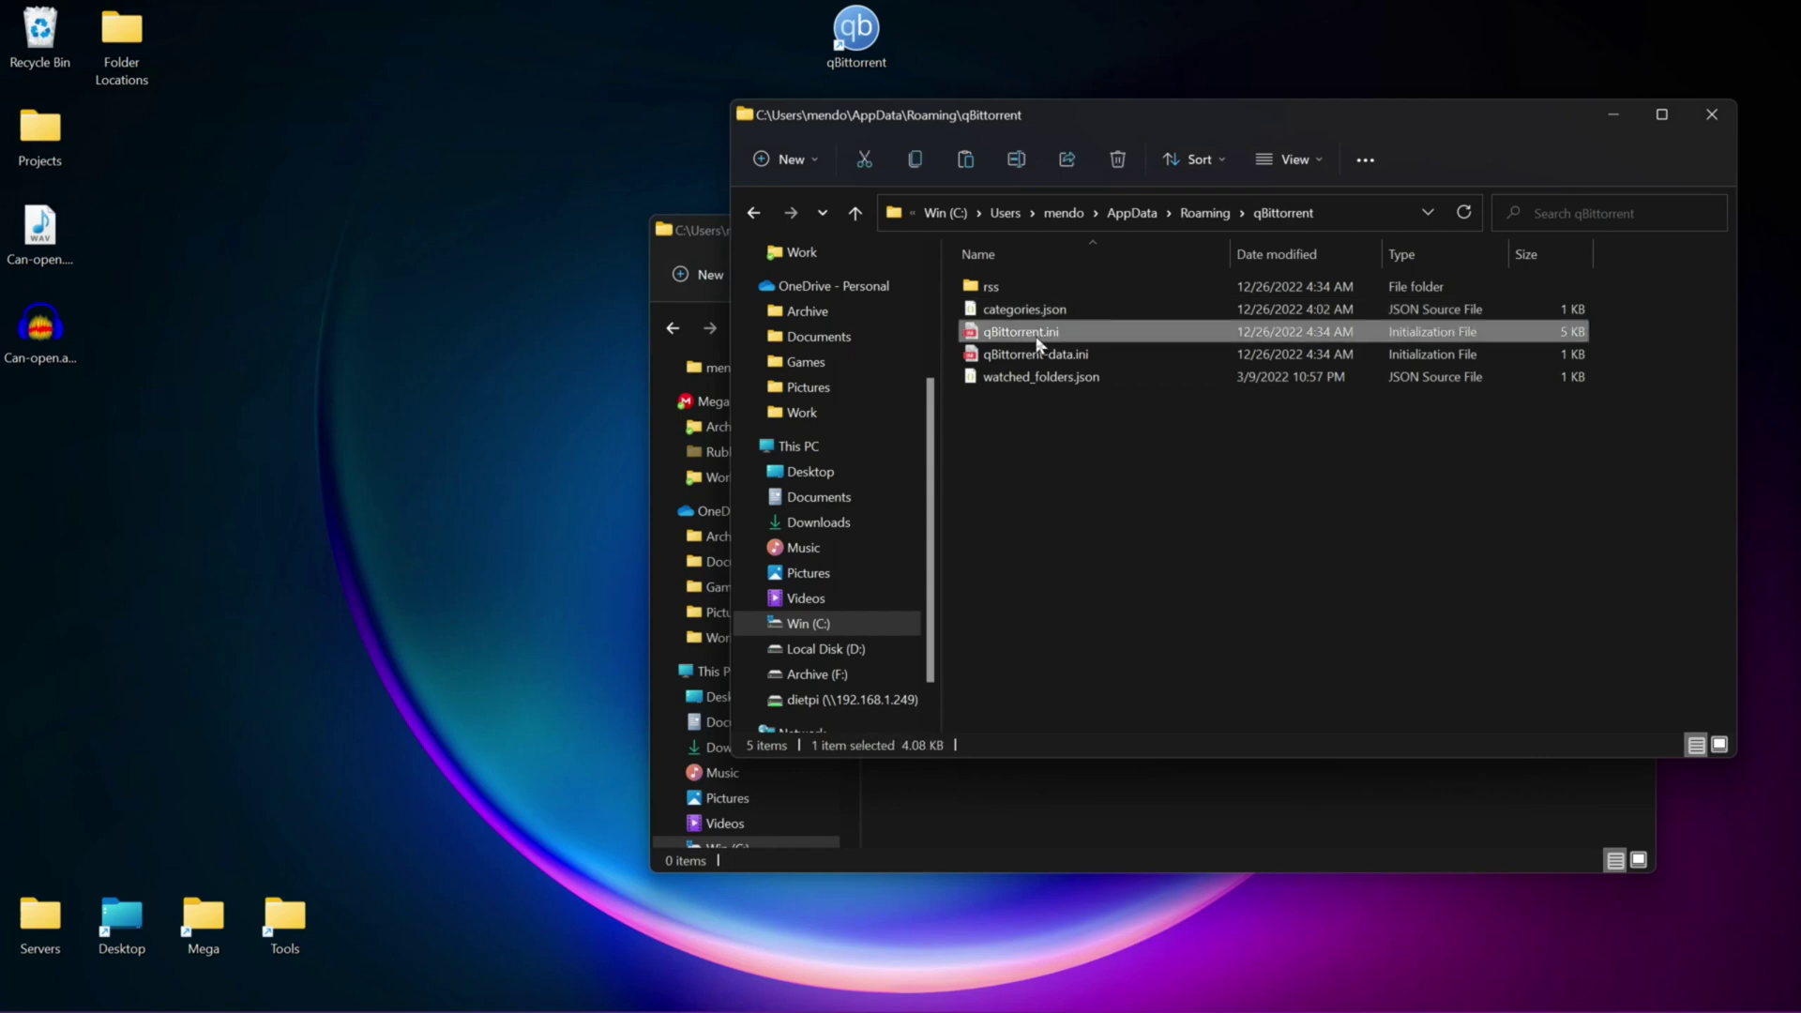
pyautogui.click(1079, 354)
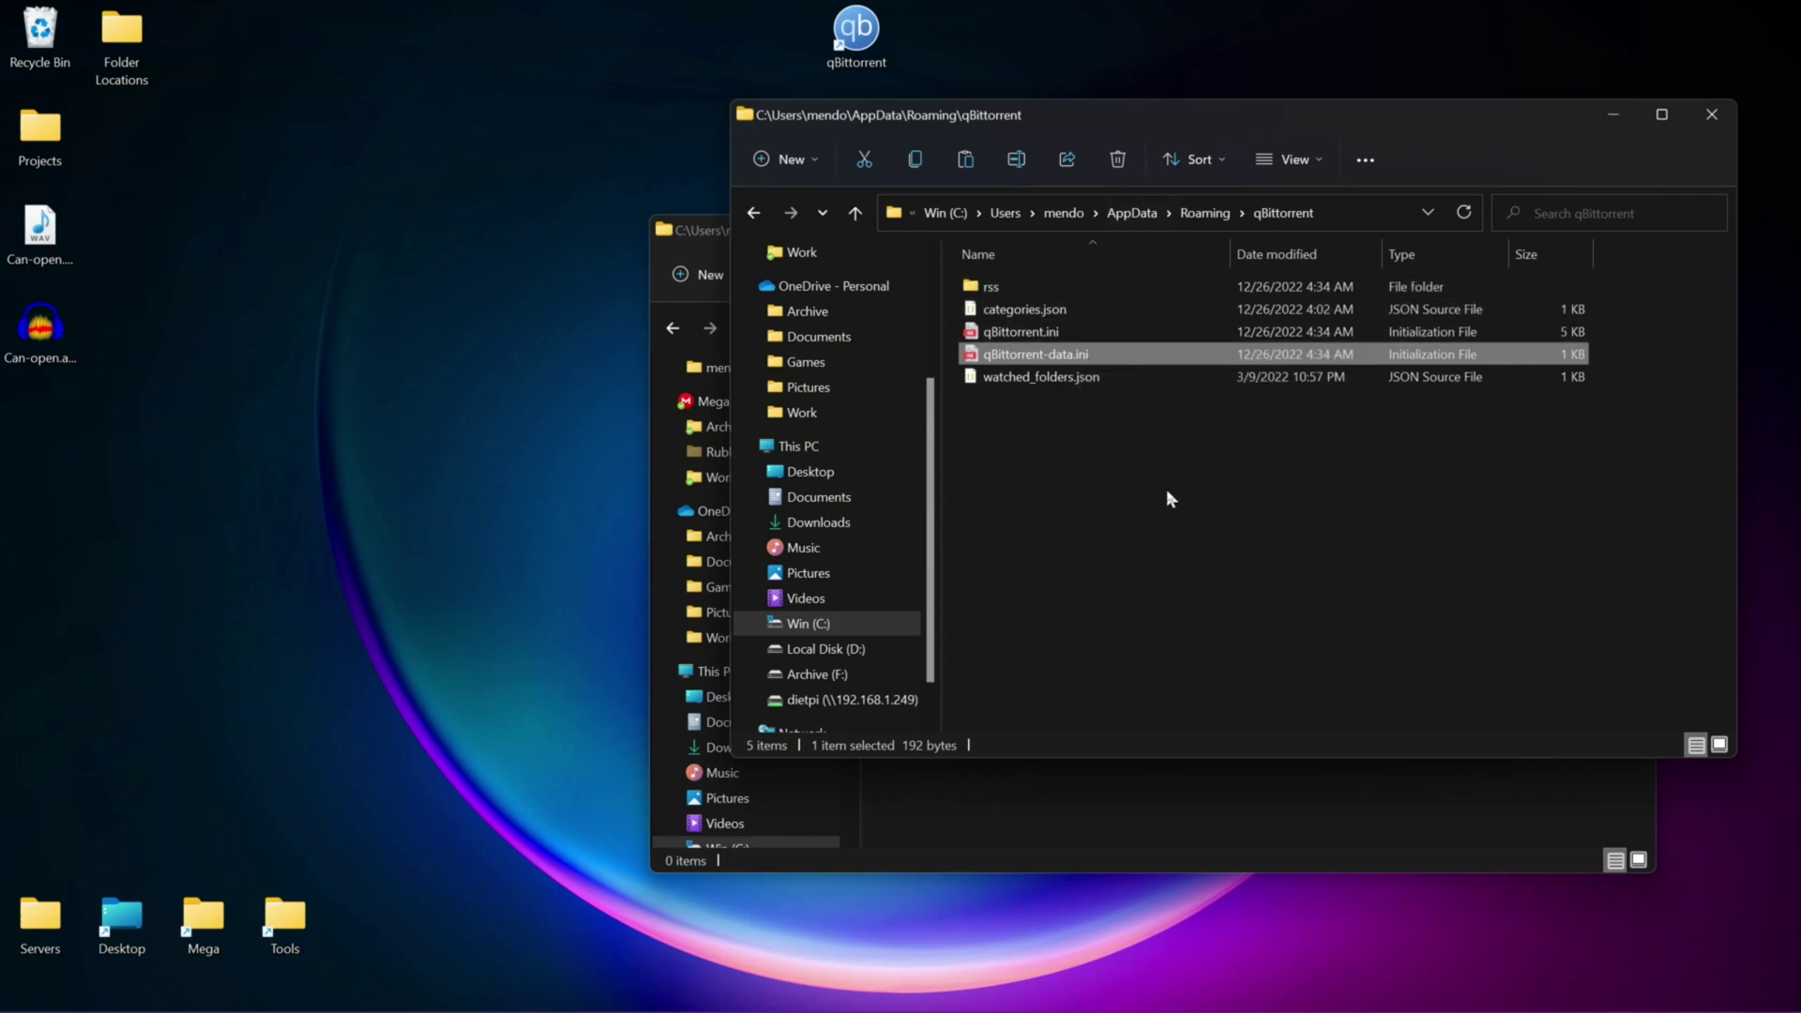
pyautogui.click(1146, 448)
# Open the dietpi drive's .local\share\data\qBittorrent\BT_backup folder in a new window.
pyautogui.press('super+e')
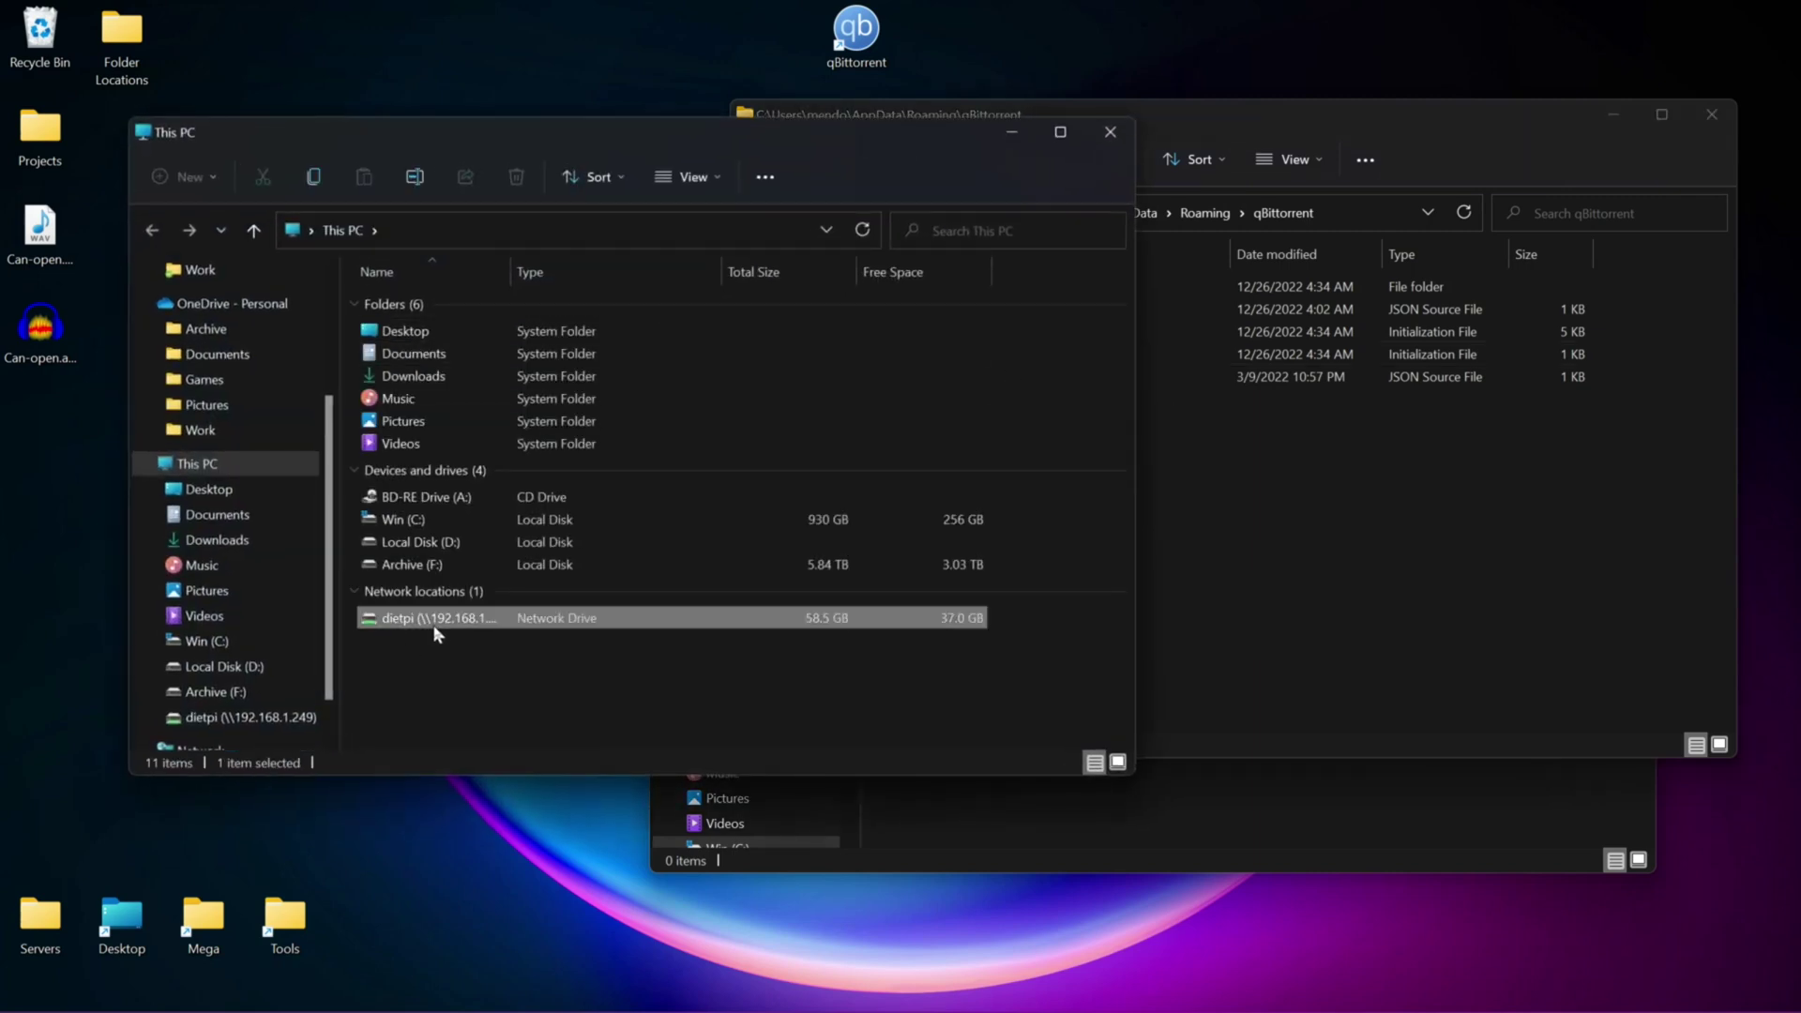
pyautogui.doubleClick(433, 621)
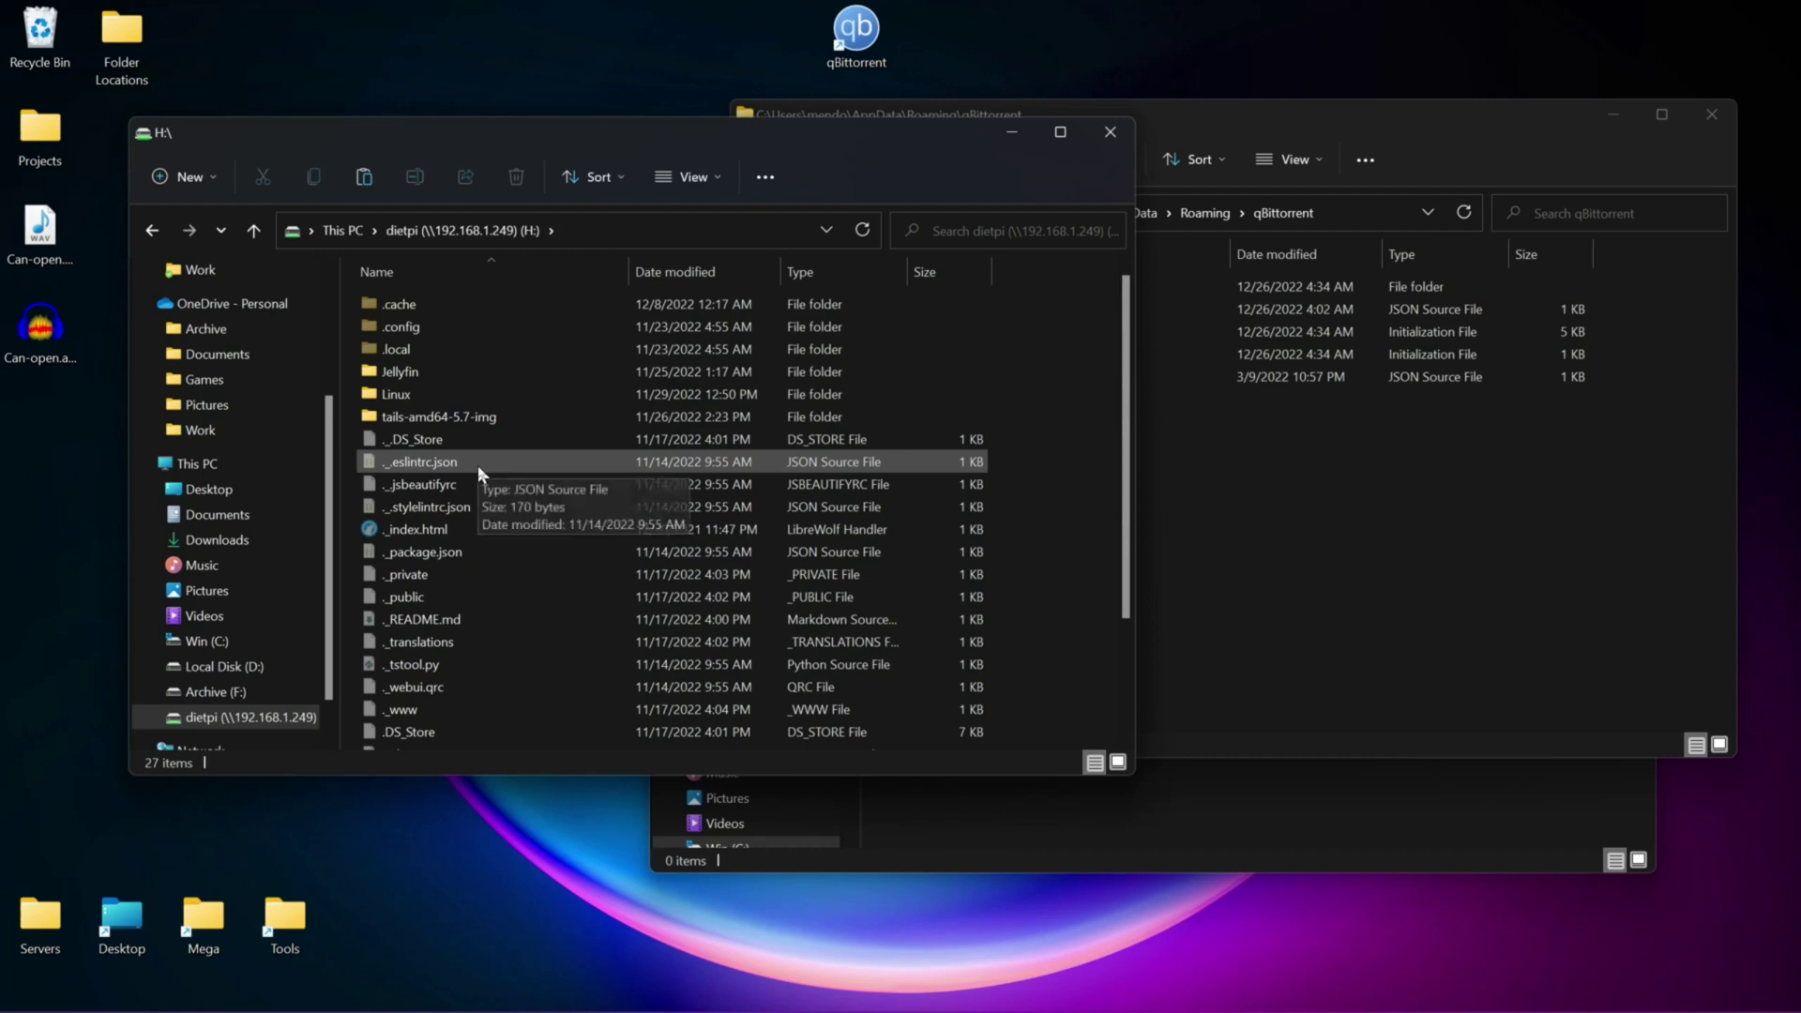
pyautogui.doubleClick(392, 352)
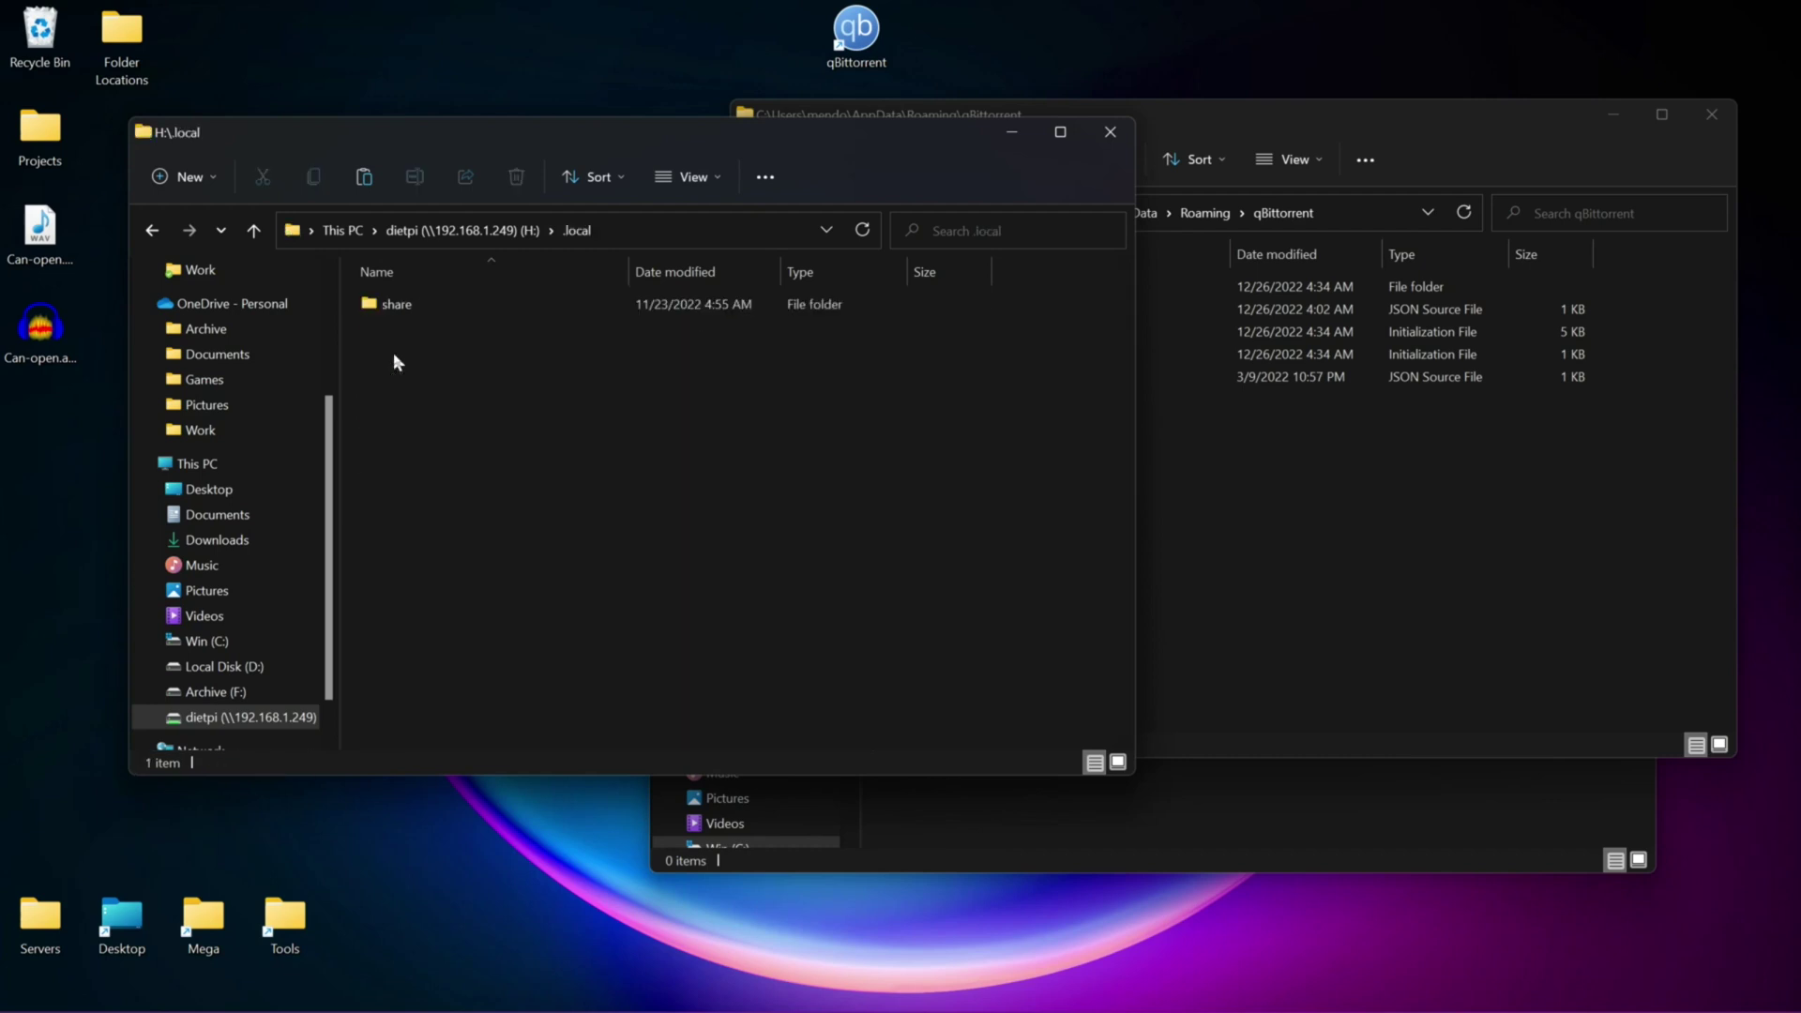
pyautogui.doubleClick(430, 304)
pyautogui.doubleClick(432, 304)
pyautogui.doubleClick(431, 304)
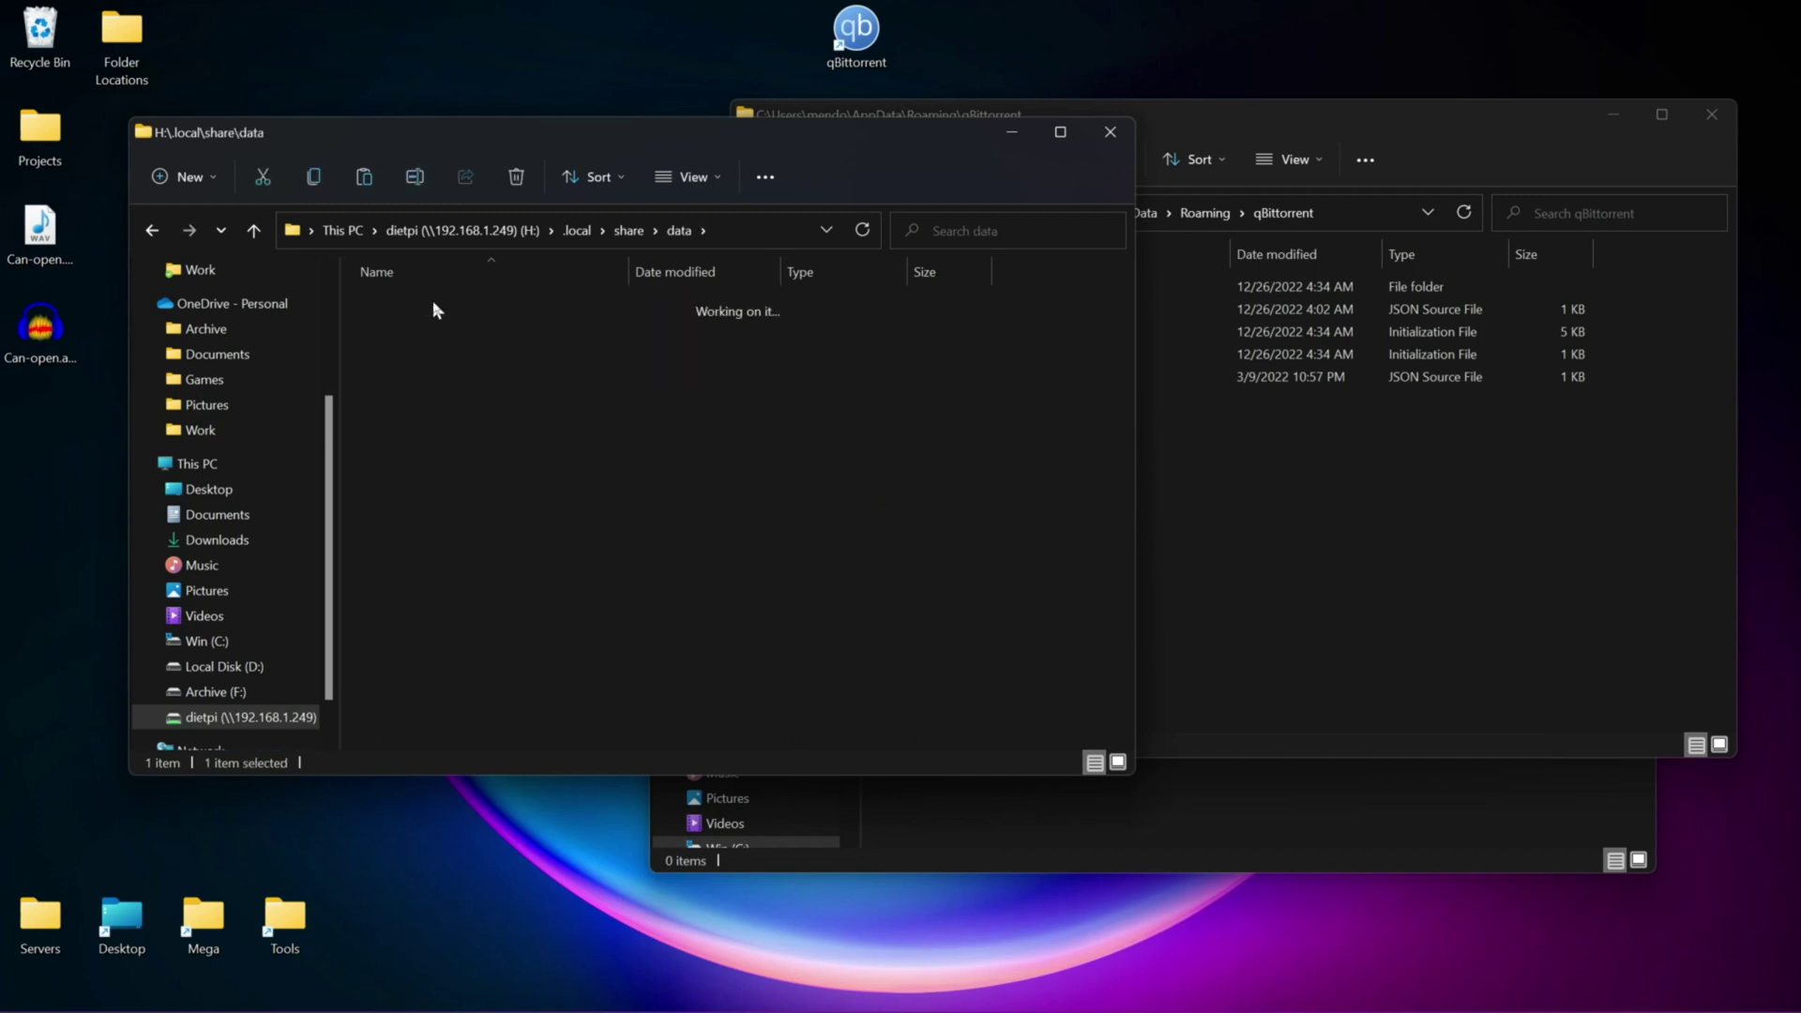
pyautogui.doubleClick(447, 306)
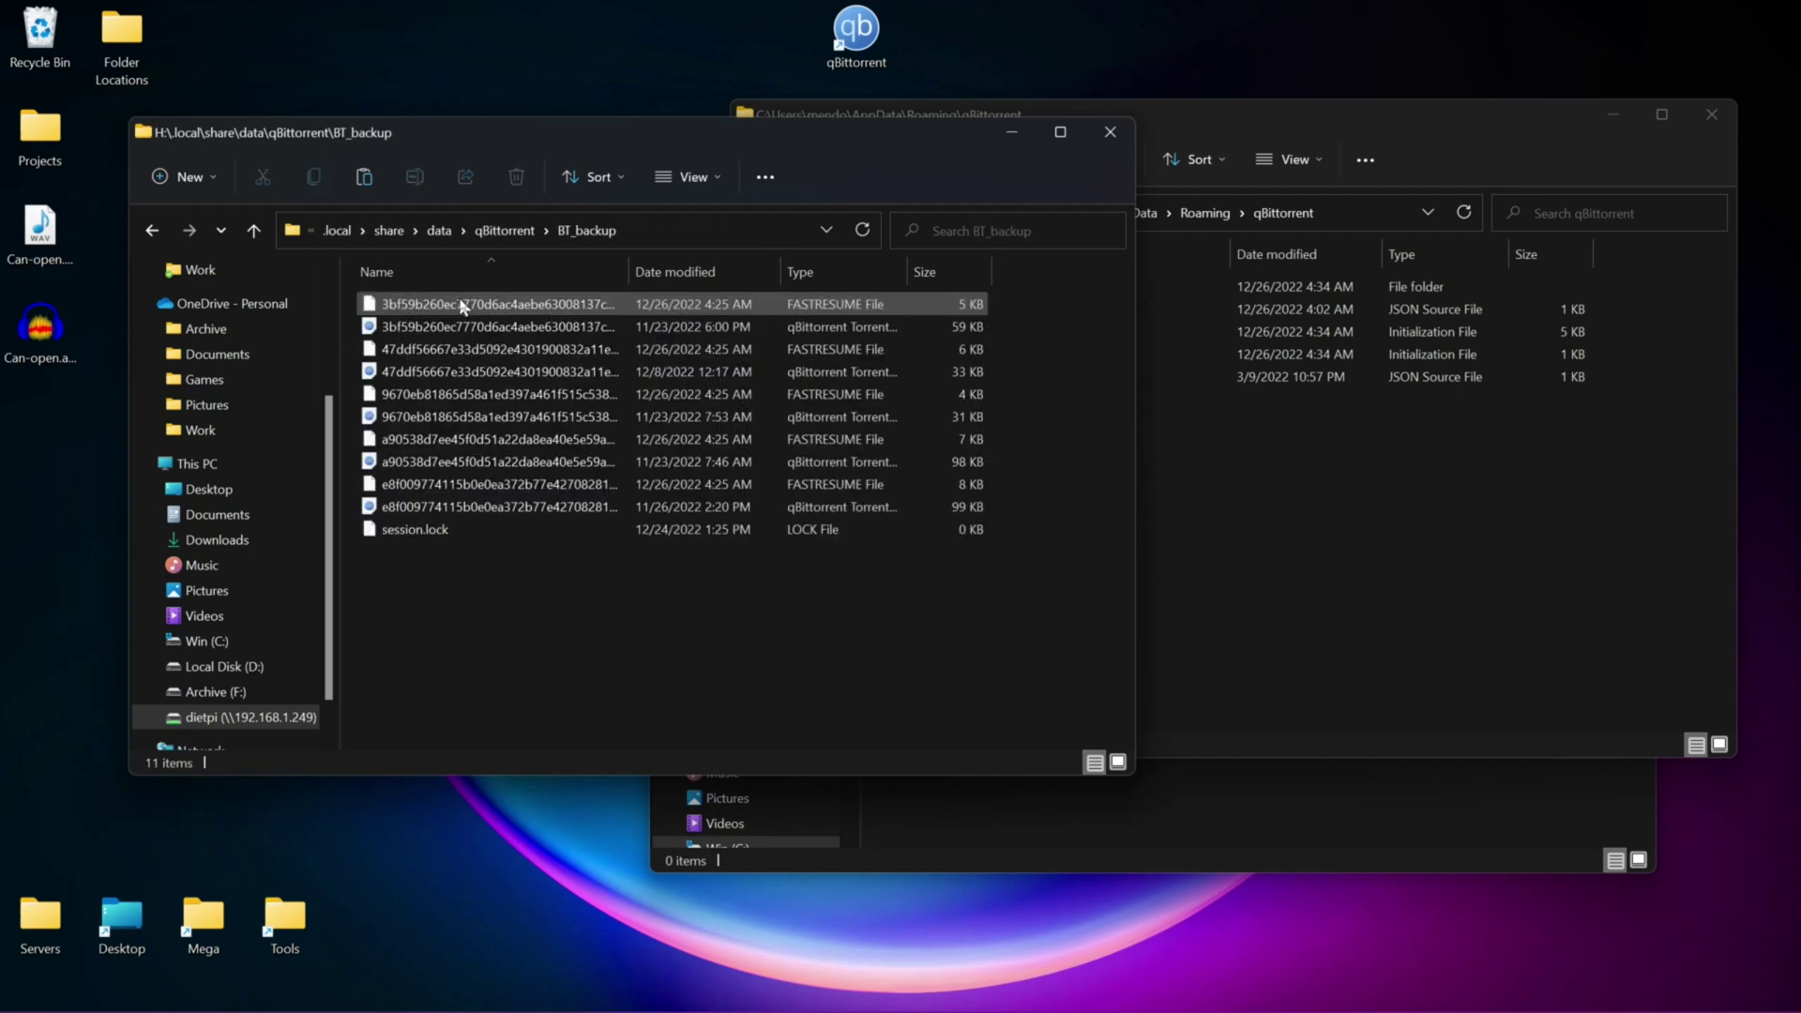
# Copy the ten backup files, excluding session.lock, into the local BT_backup folder.
pyautogui.click(413, 507)
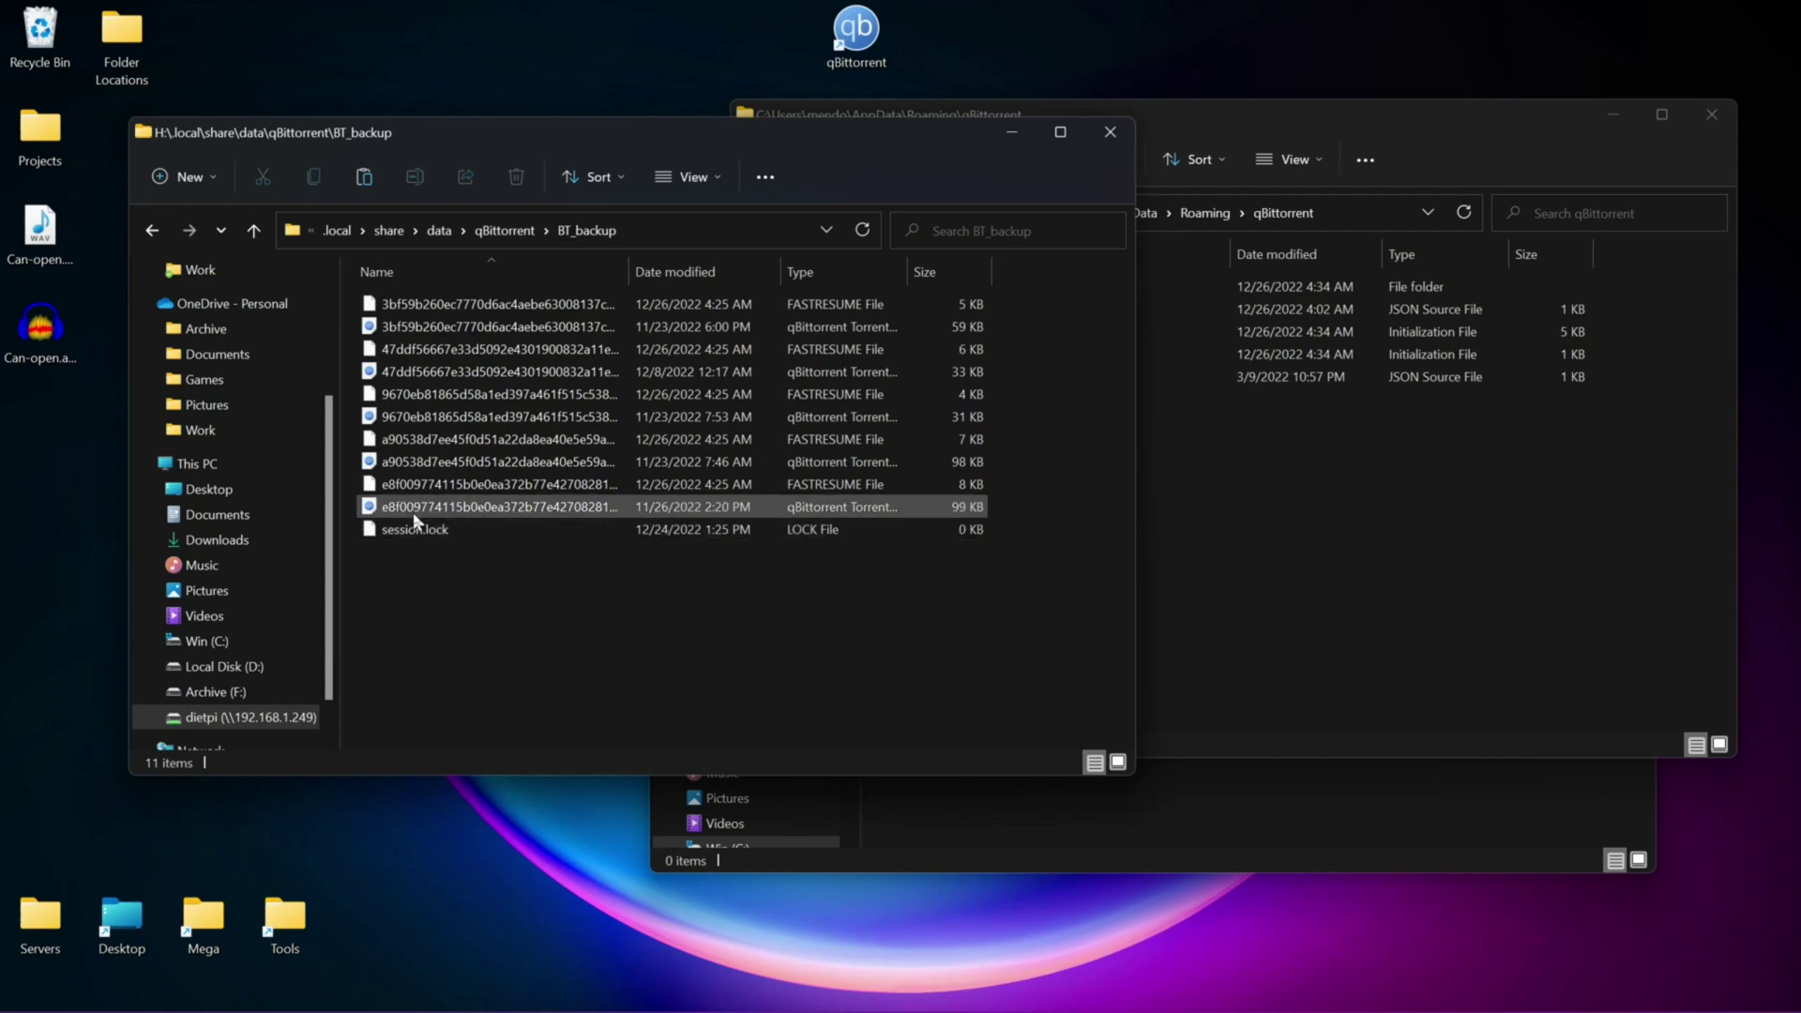
pyautogui.hotkey('shift', 'Home')
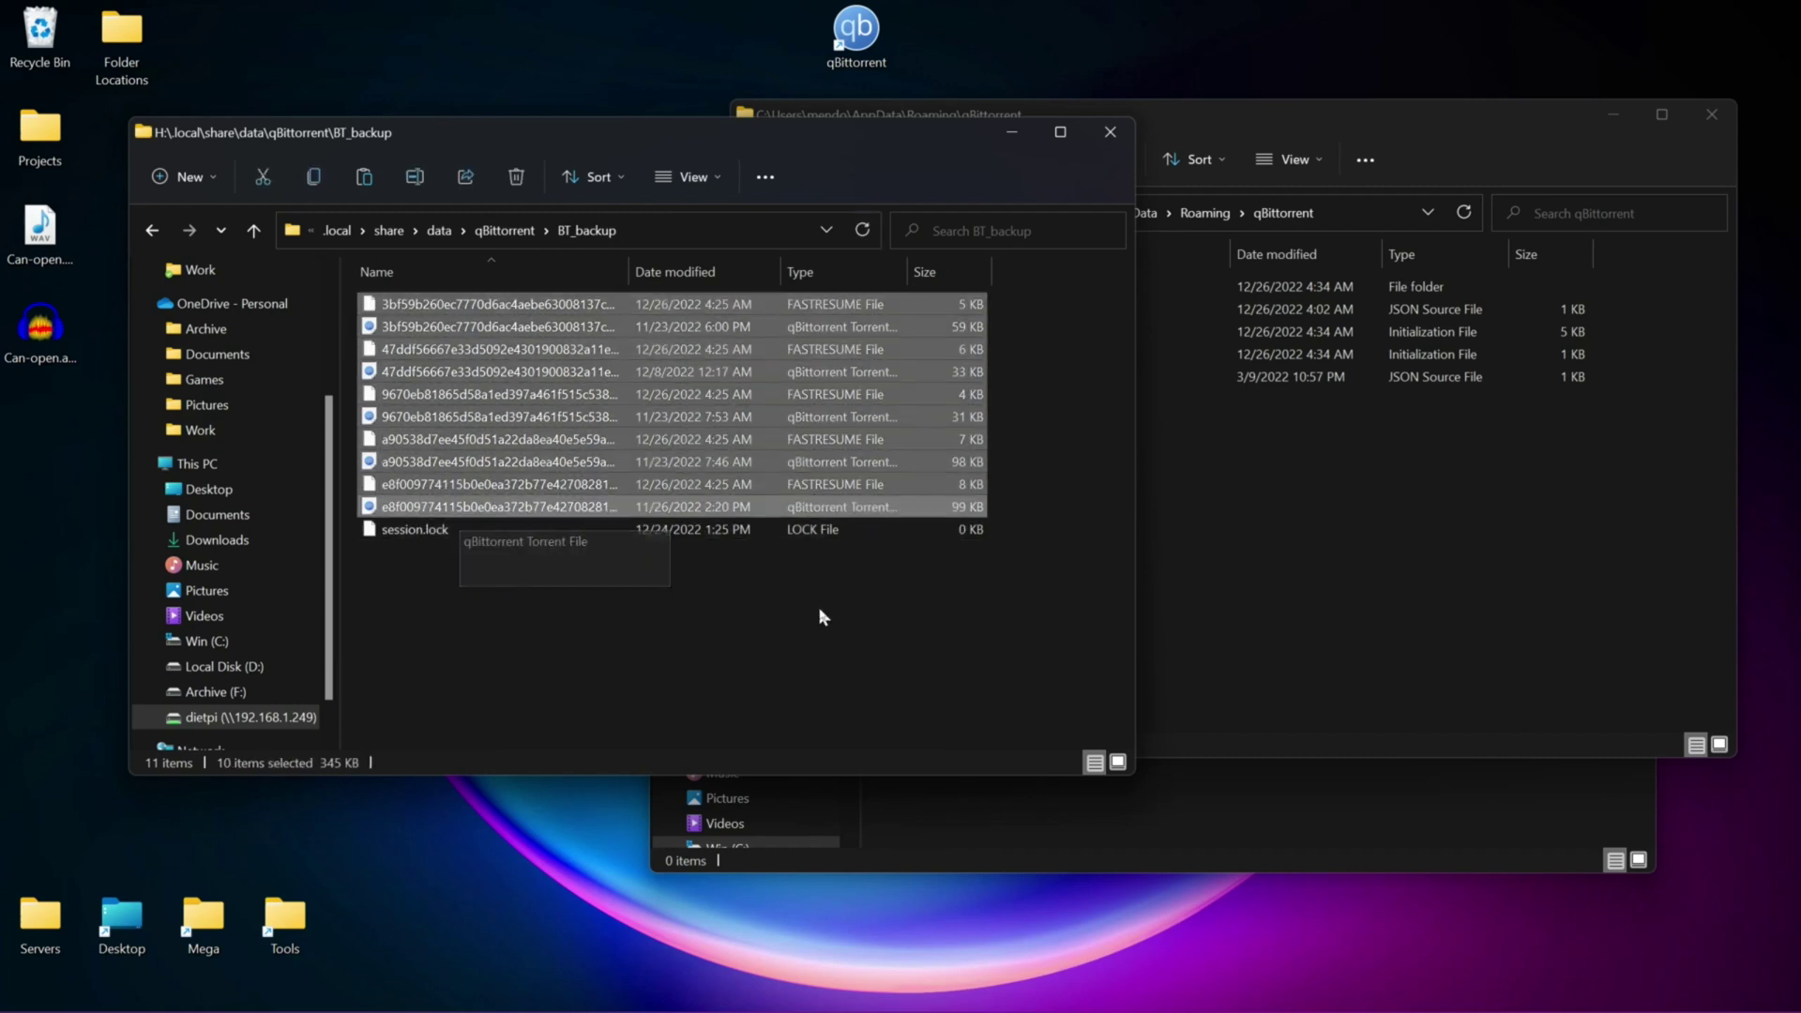
pyautogui.moveTo(735, 430); pyautogui.dragTo(1189, 761)
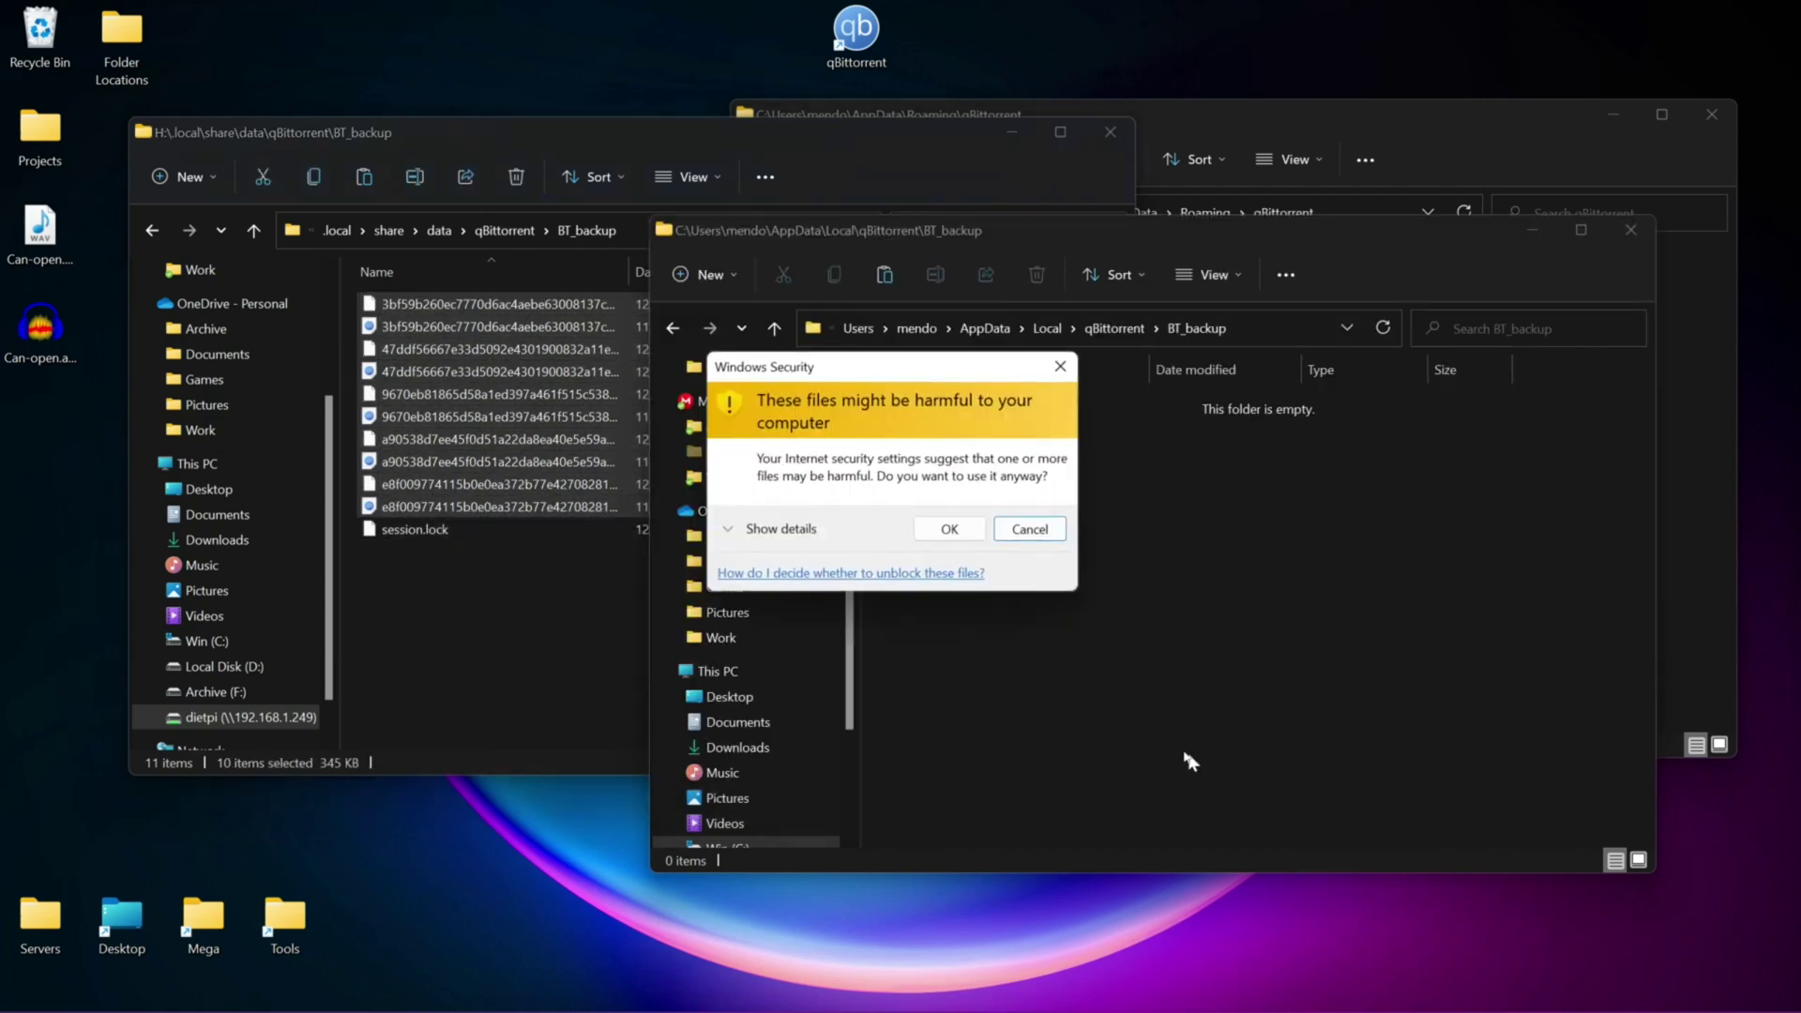
pyautogui.click(938, 527)
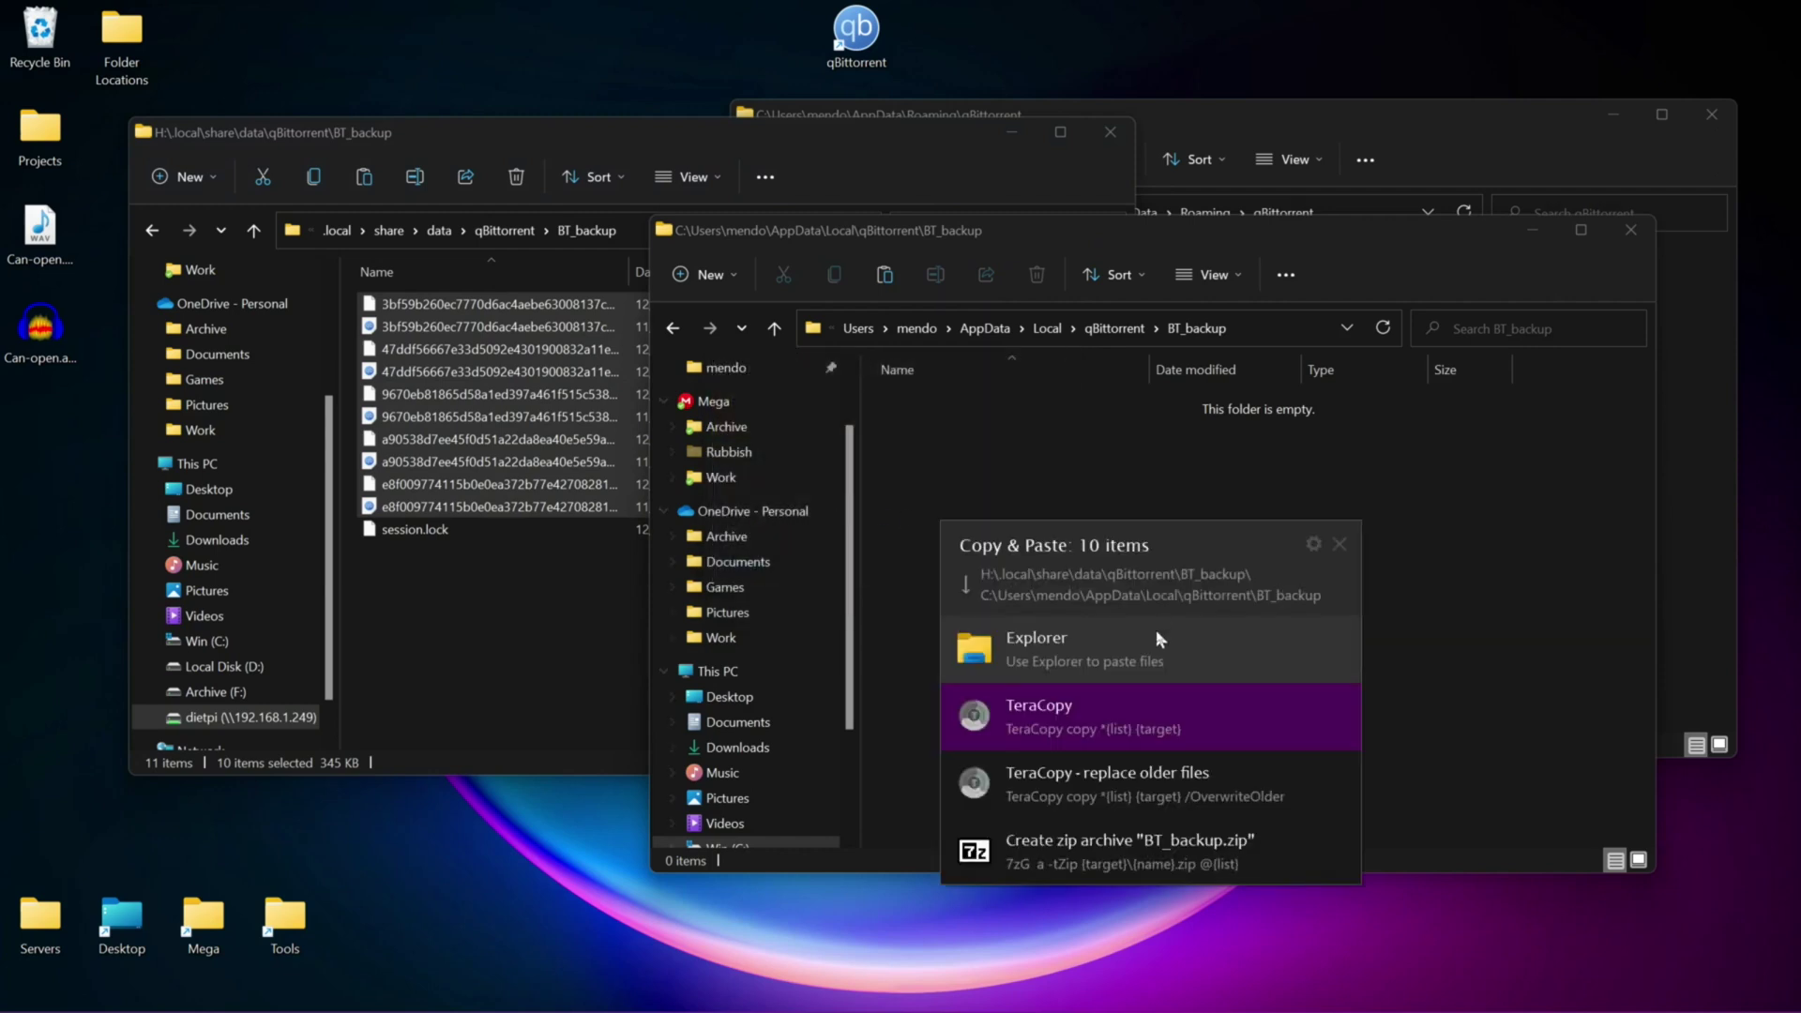
pyautogui.click(1152, 628)
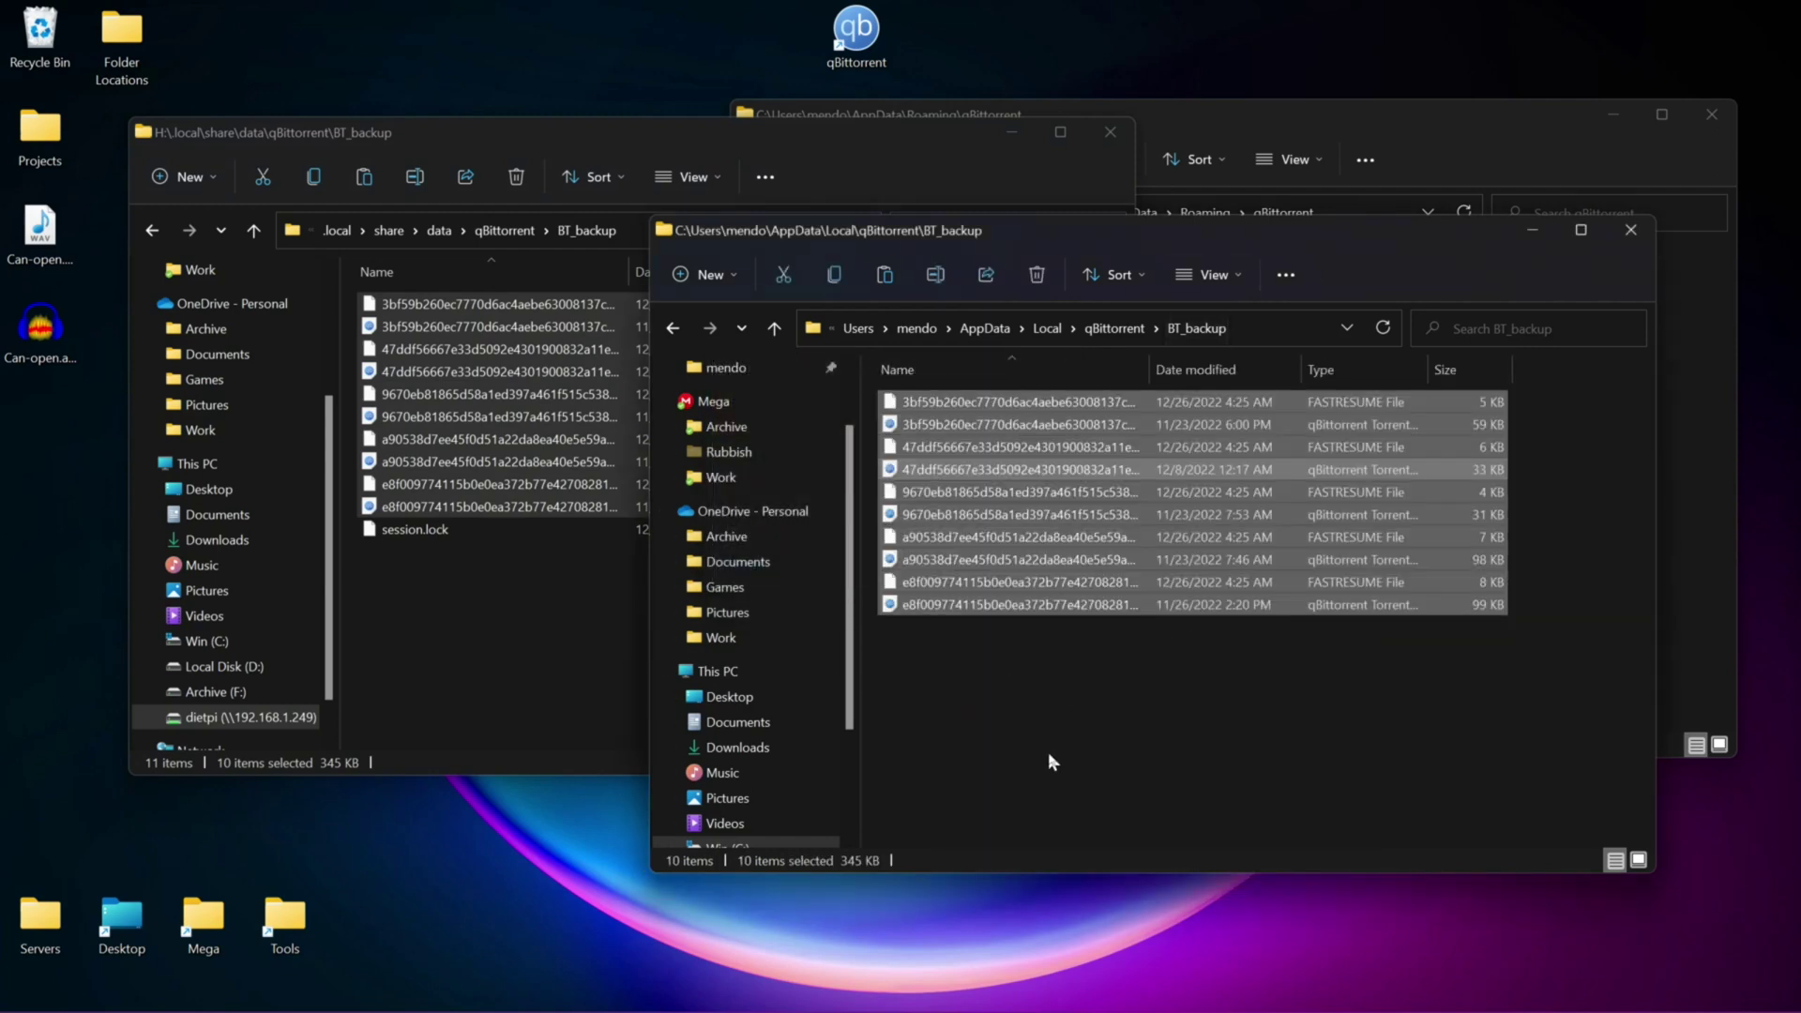
# Navigate the share window to H:\.config\qBittorrent.
pyautogui.click(561, 671)
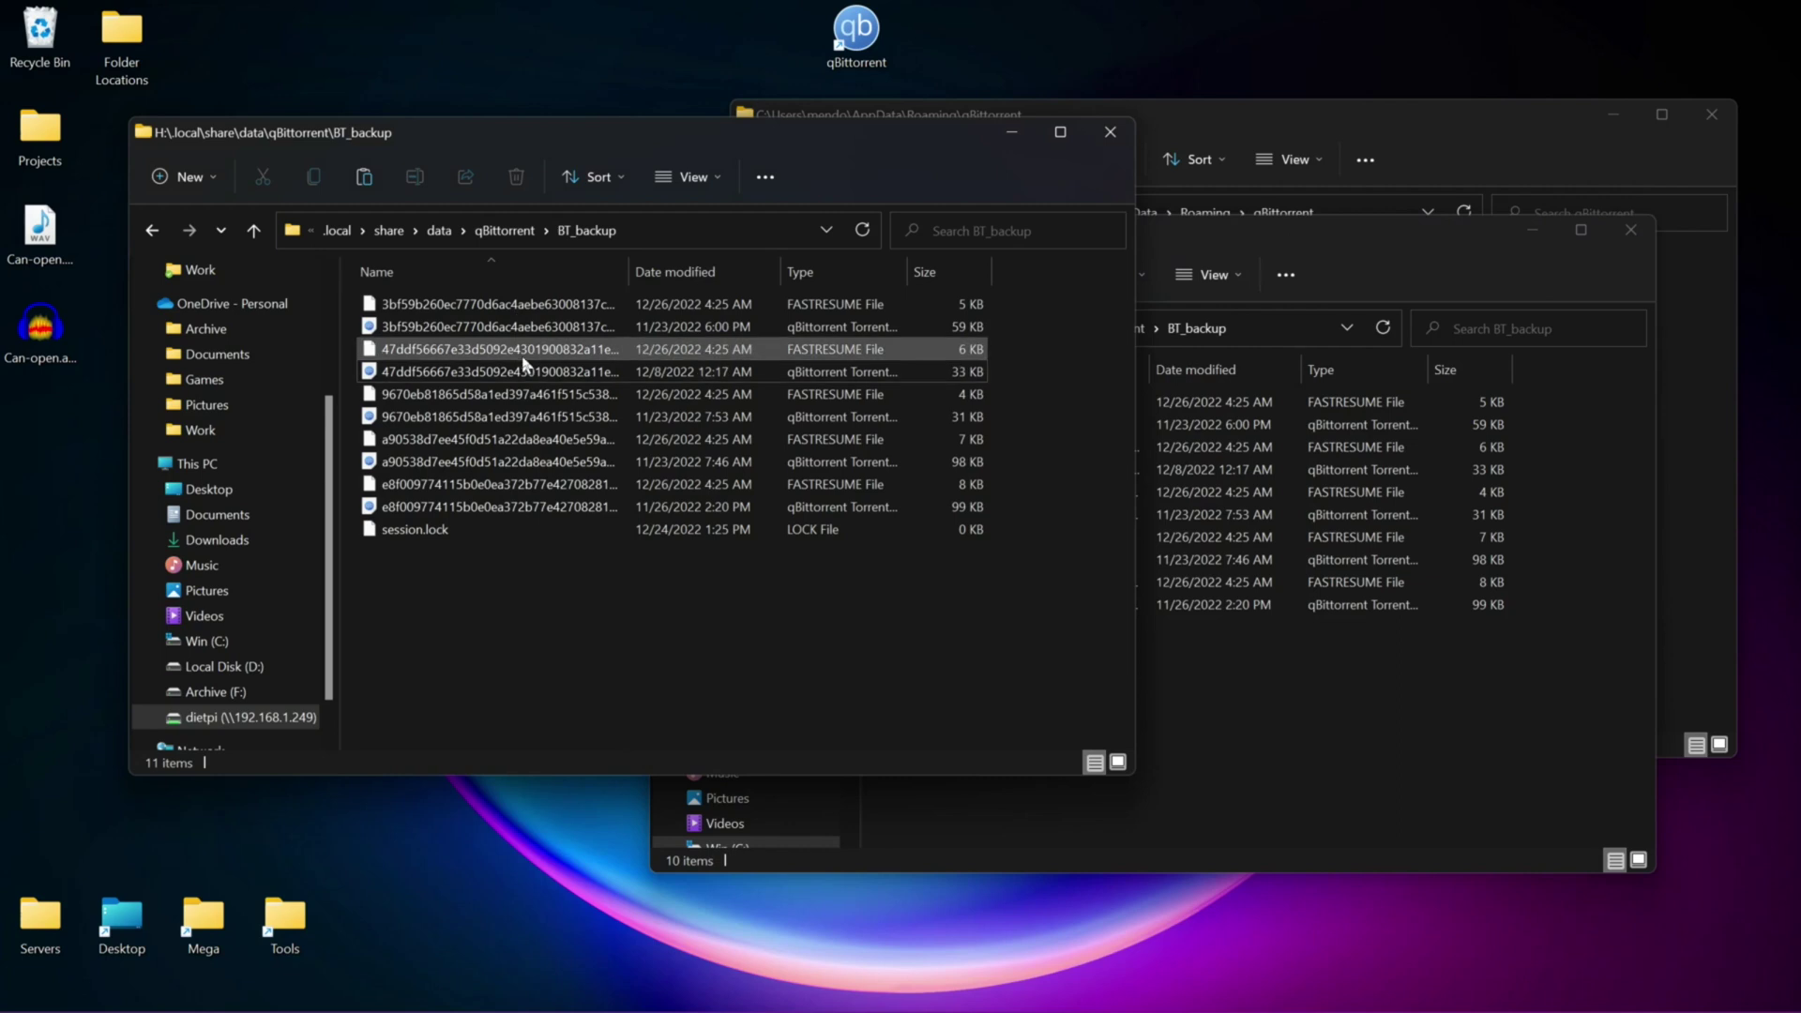
pyautogui.hotkey('alt', 'Up')
pyautogui.hotkey('alt', 'Up')
pyautogui.hotkey('alt', 'Up')
pyautogui.hotkey('alt', 'Up')
pyautogui.hotkey('alt', 'Up')
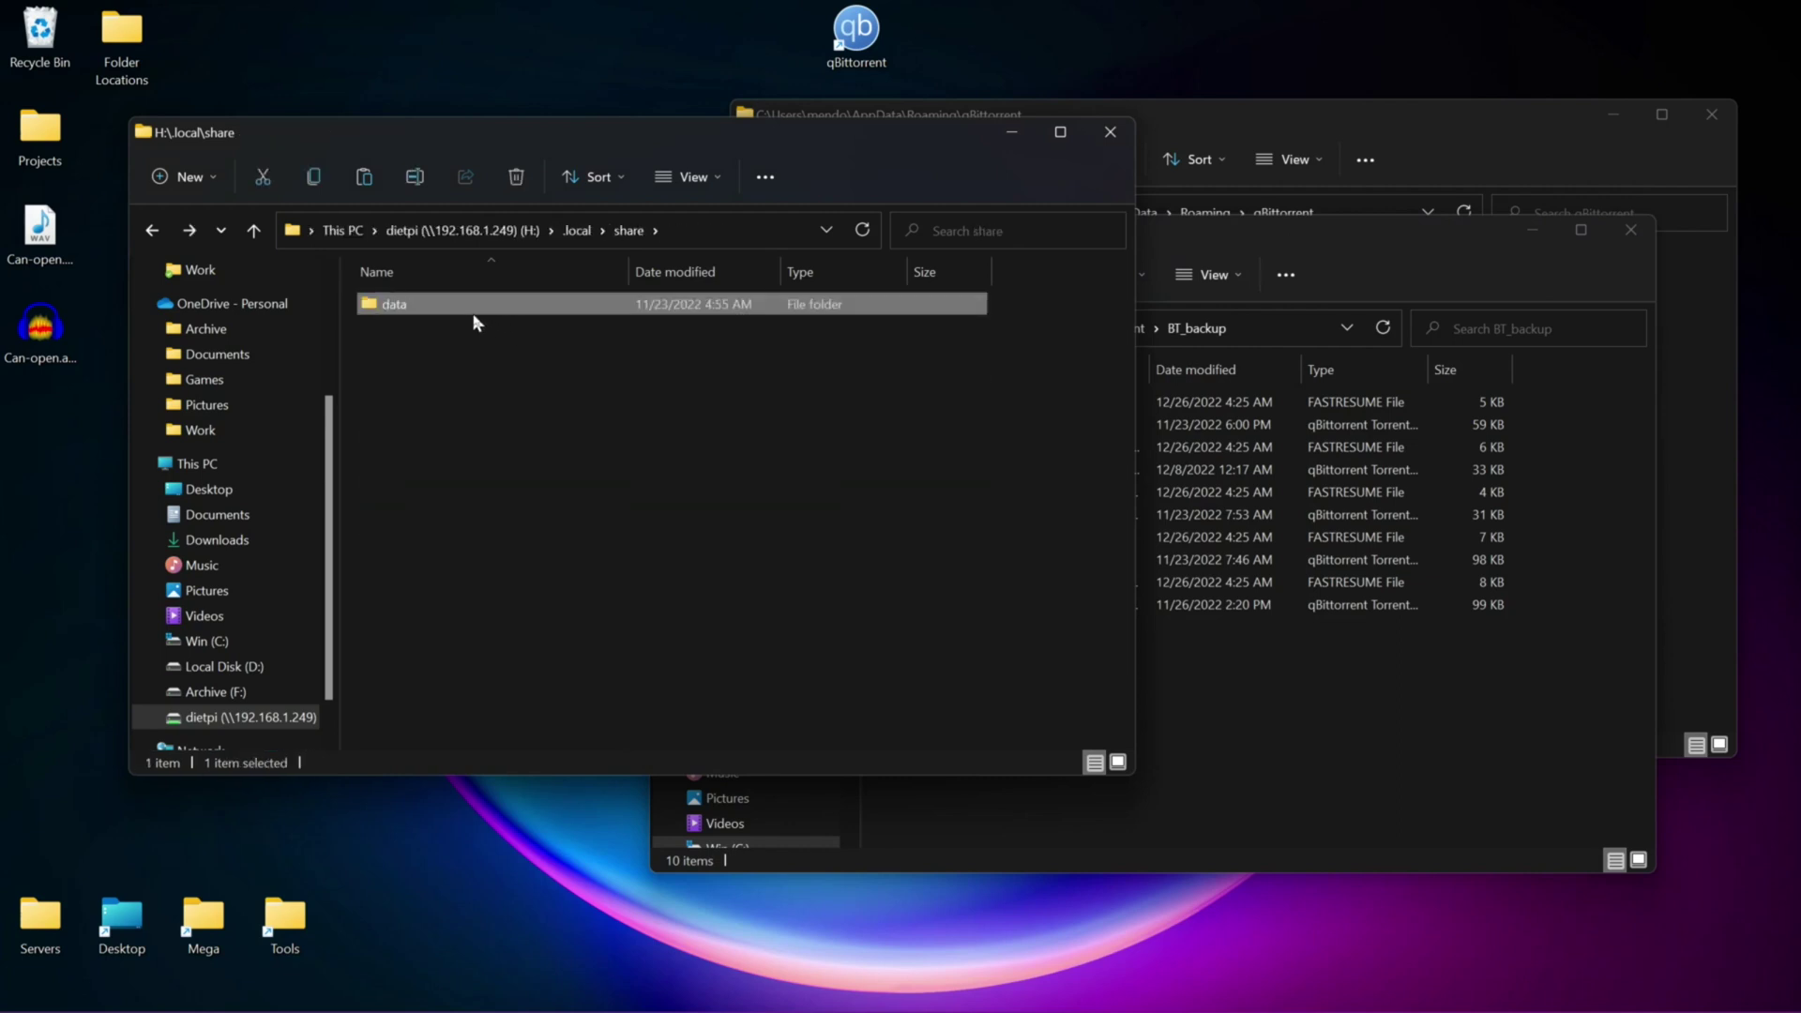
pyautogui.doubleClick(475, 324)
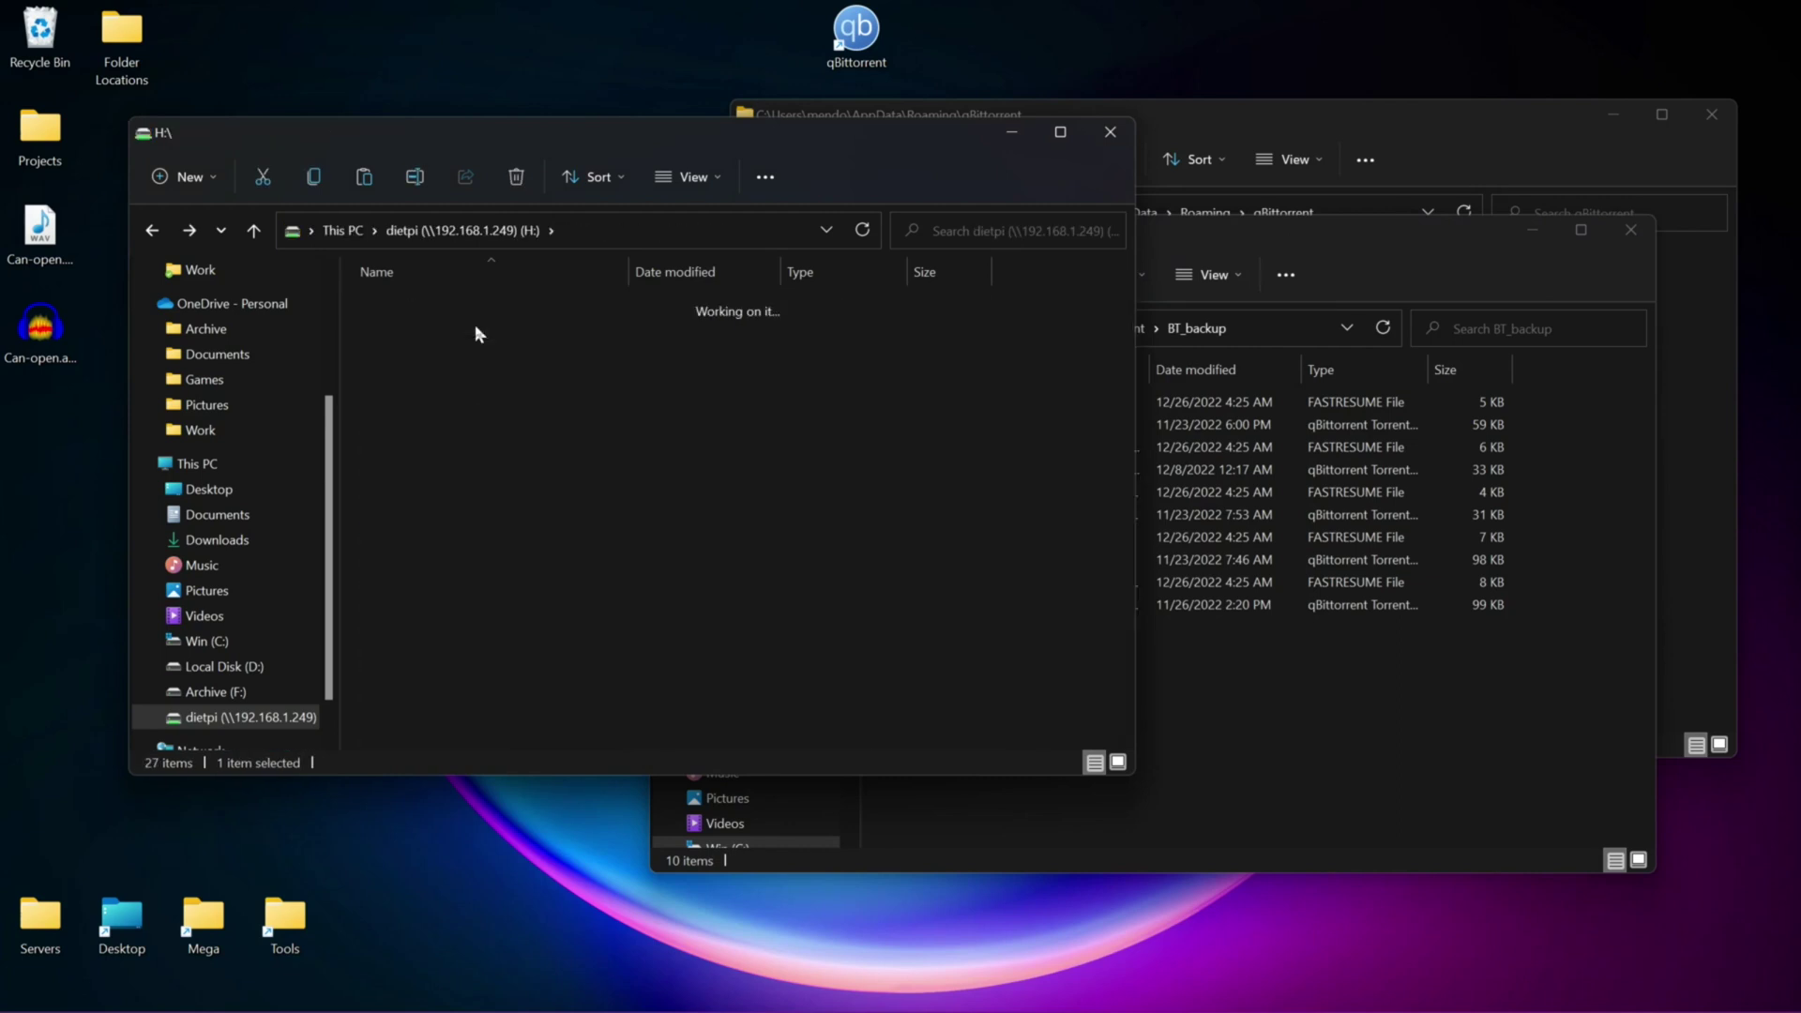
pyautogui.click(401, 310)
pyautogui.doubleClick(403, 306)
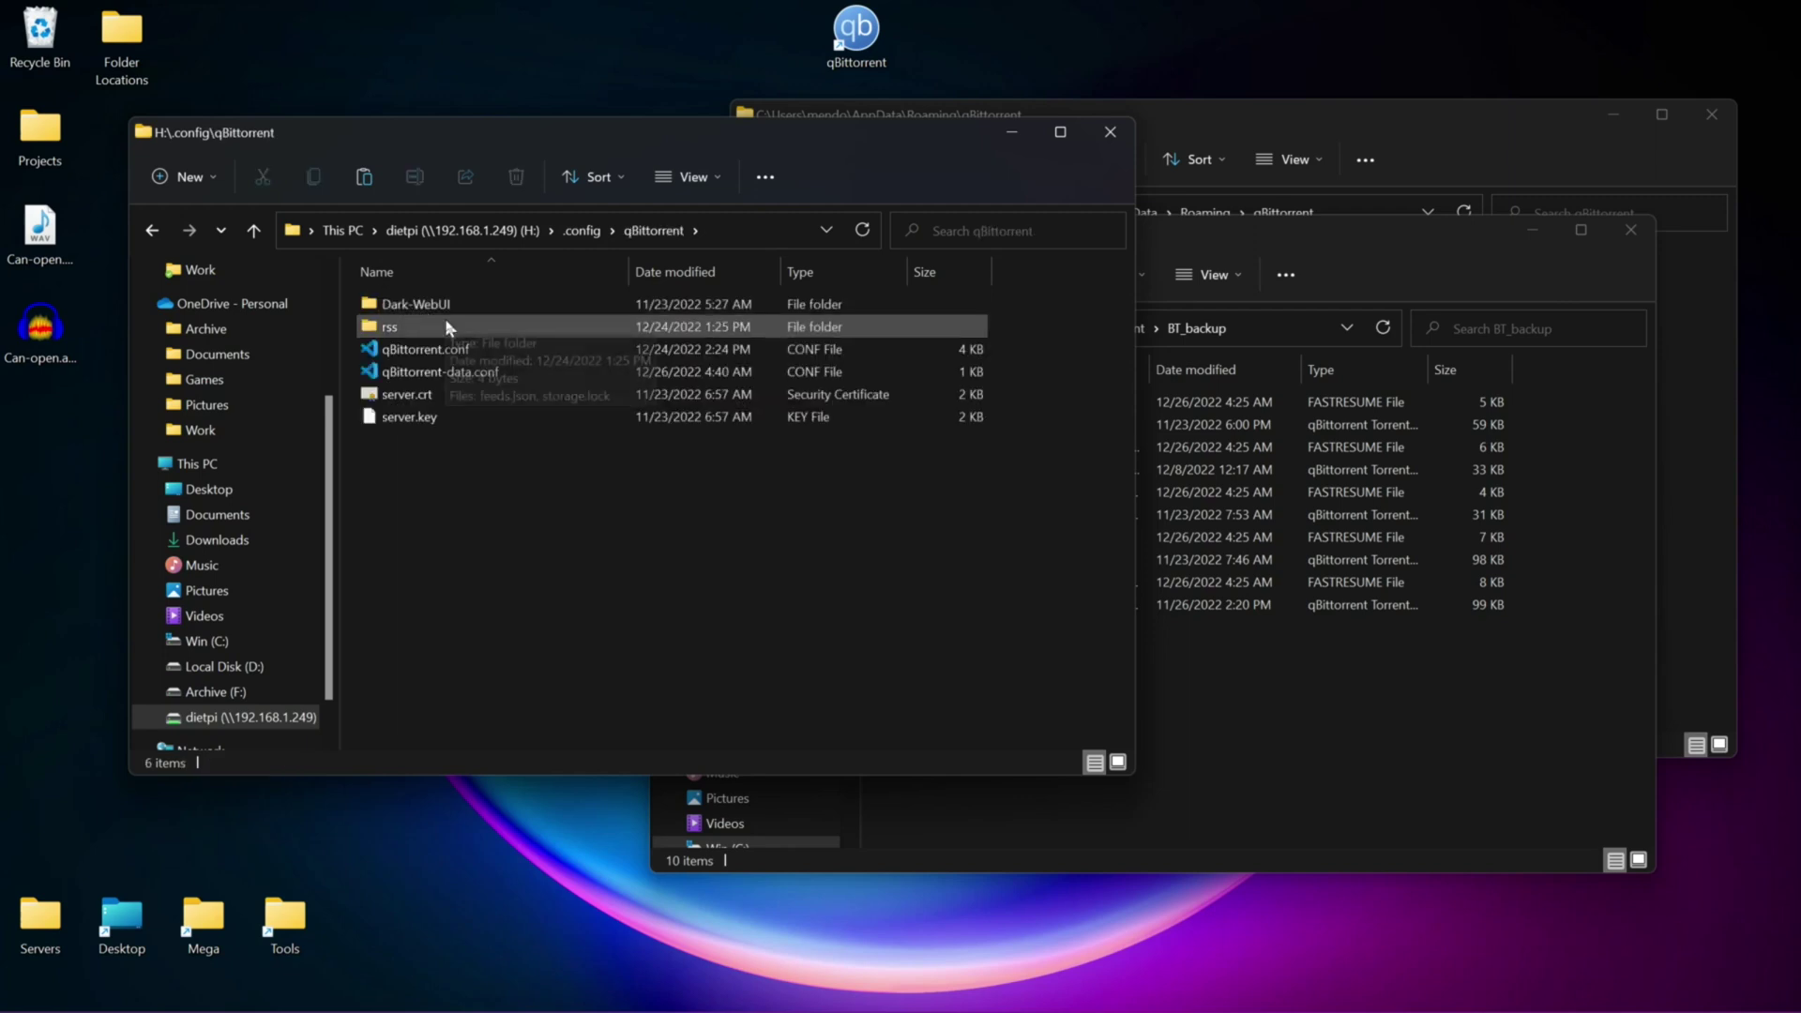
# Drag qBittorrent.conf and qBittorrent-data.conf into Roaming\qBittorrent, accepting the security warning.
pyautogui.click(435, 350)
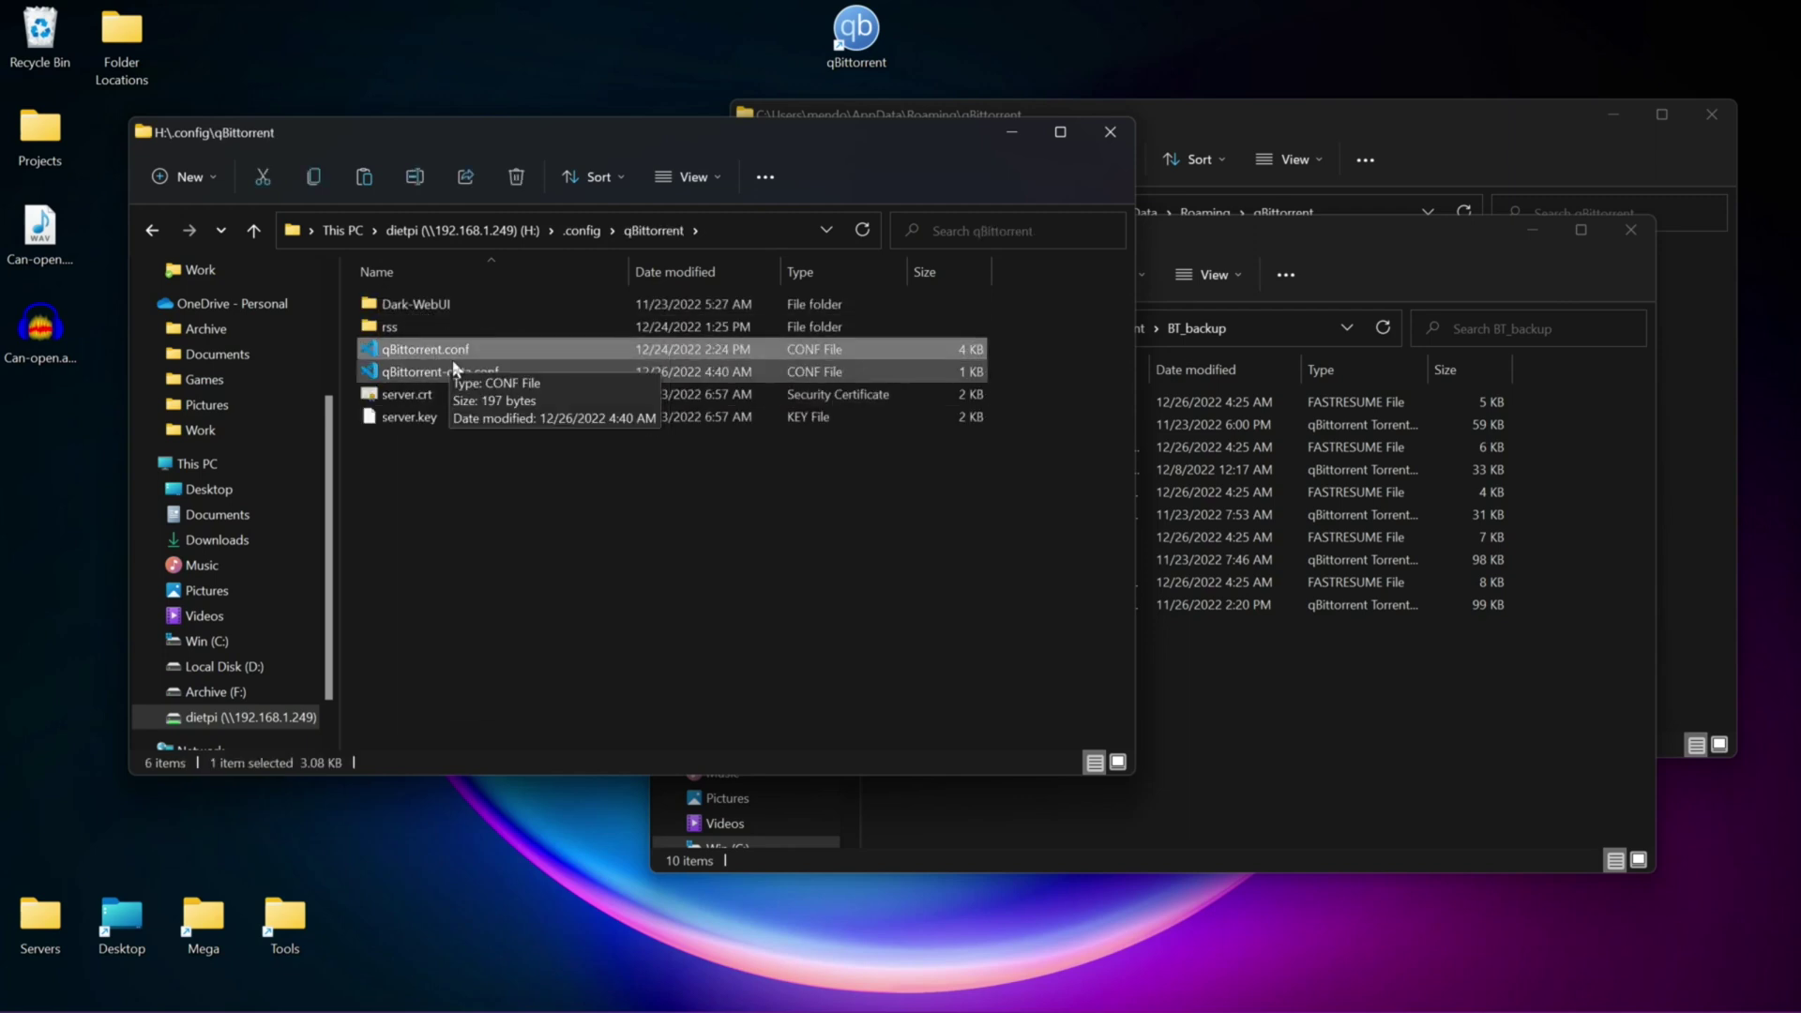
pyautogui.keyDown('shift'); pyautogui.click(455, 368); pyautogui.keyUp('shift')
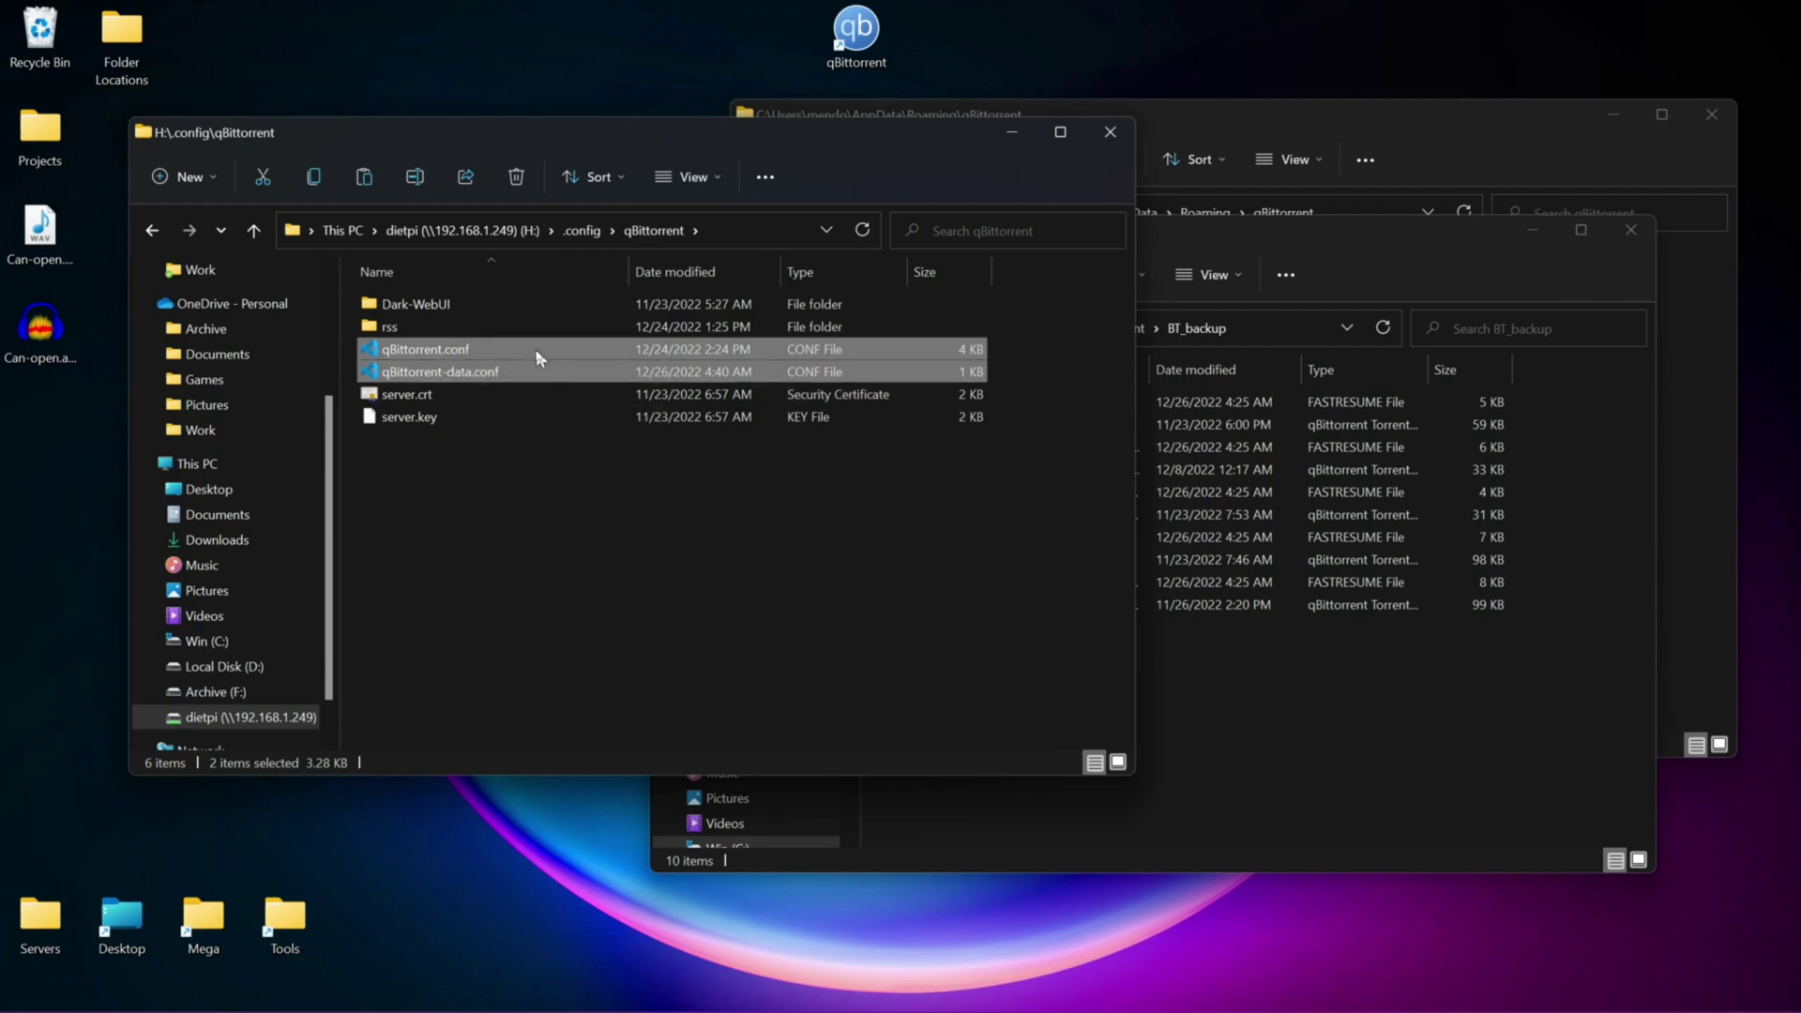
pyautogui.click(1498, 195)
pyautogui.moveTo(433, 374); pyautogui.dragTo(1388, 340)
pyautogui.click(949, 529)
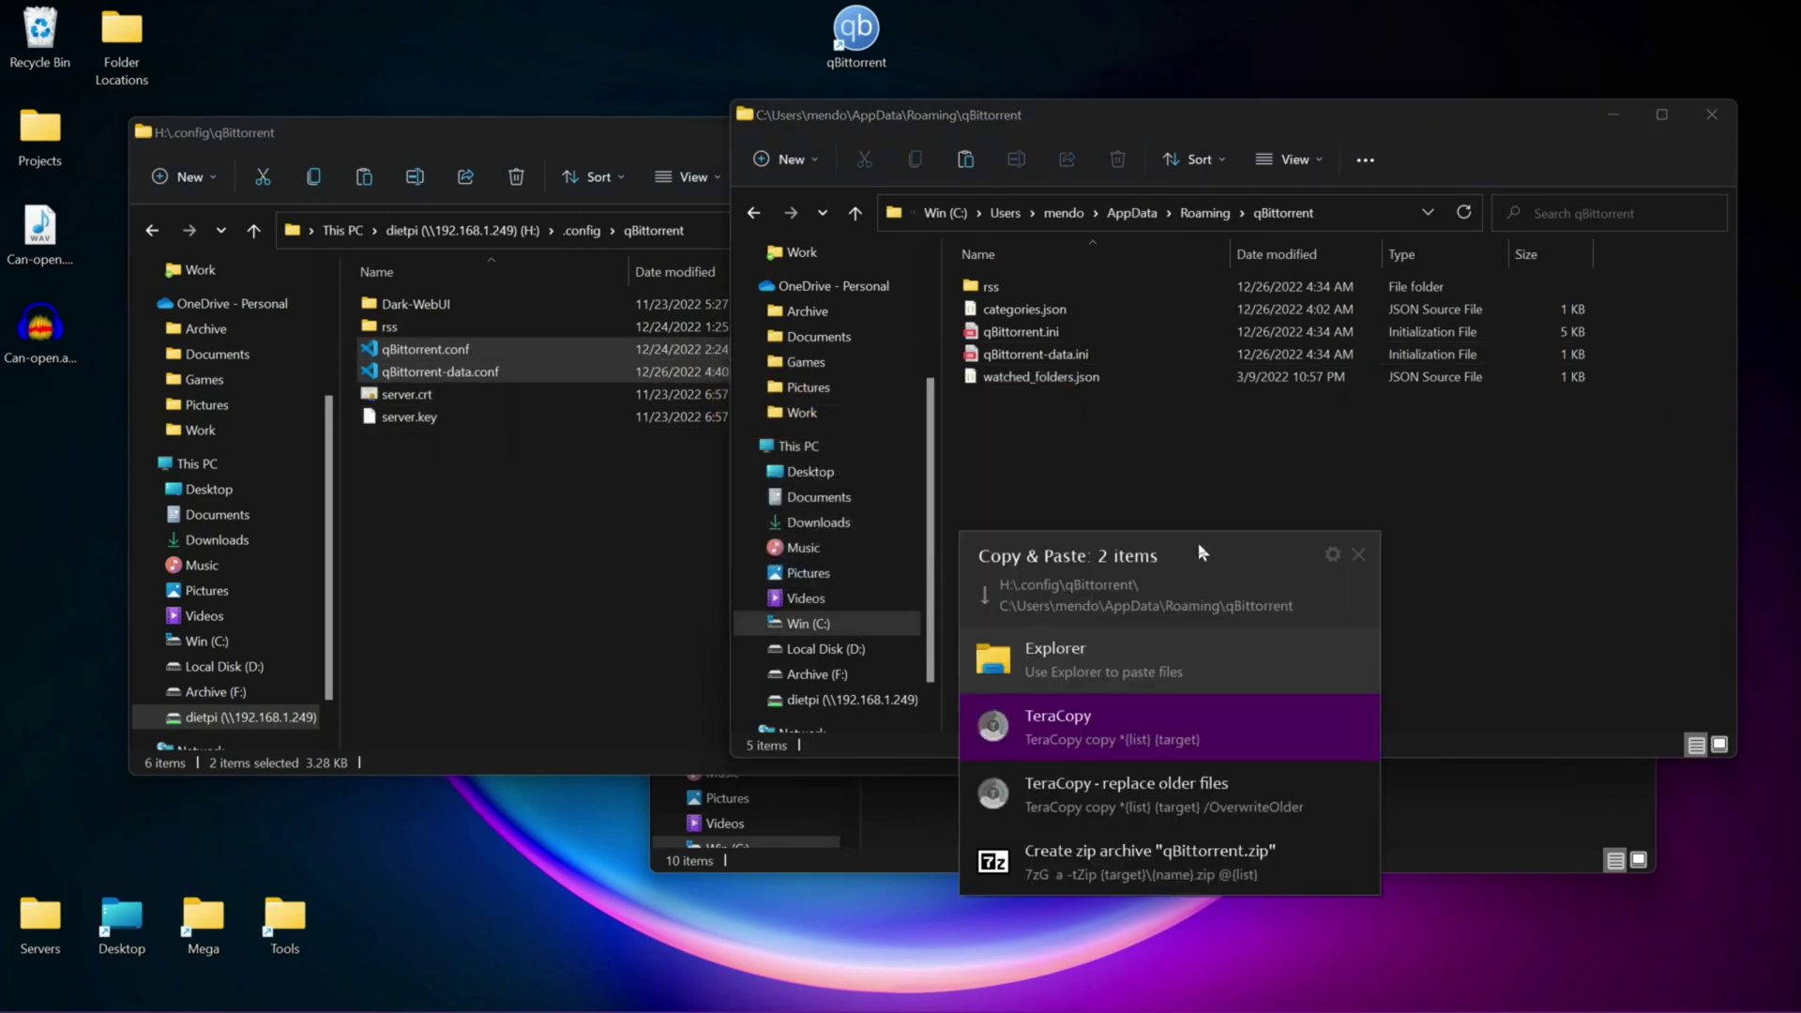
# Finish pasting the conf files and delete the old qBittorrent.ini and qBittorrent-data.ini.
pyautogui.click(1148, 669)
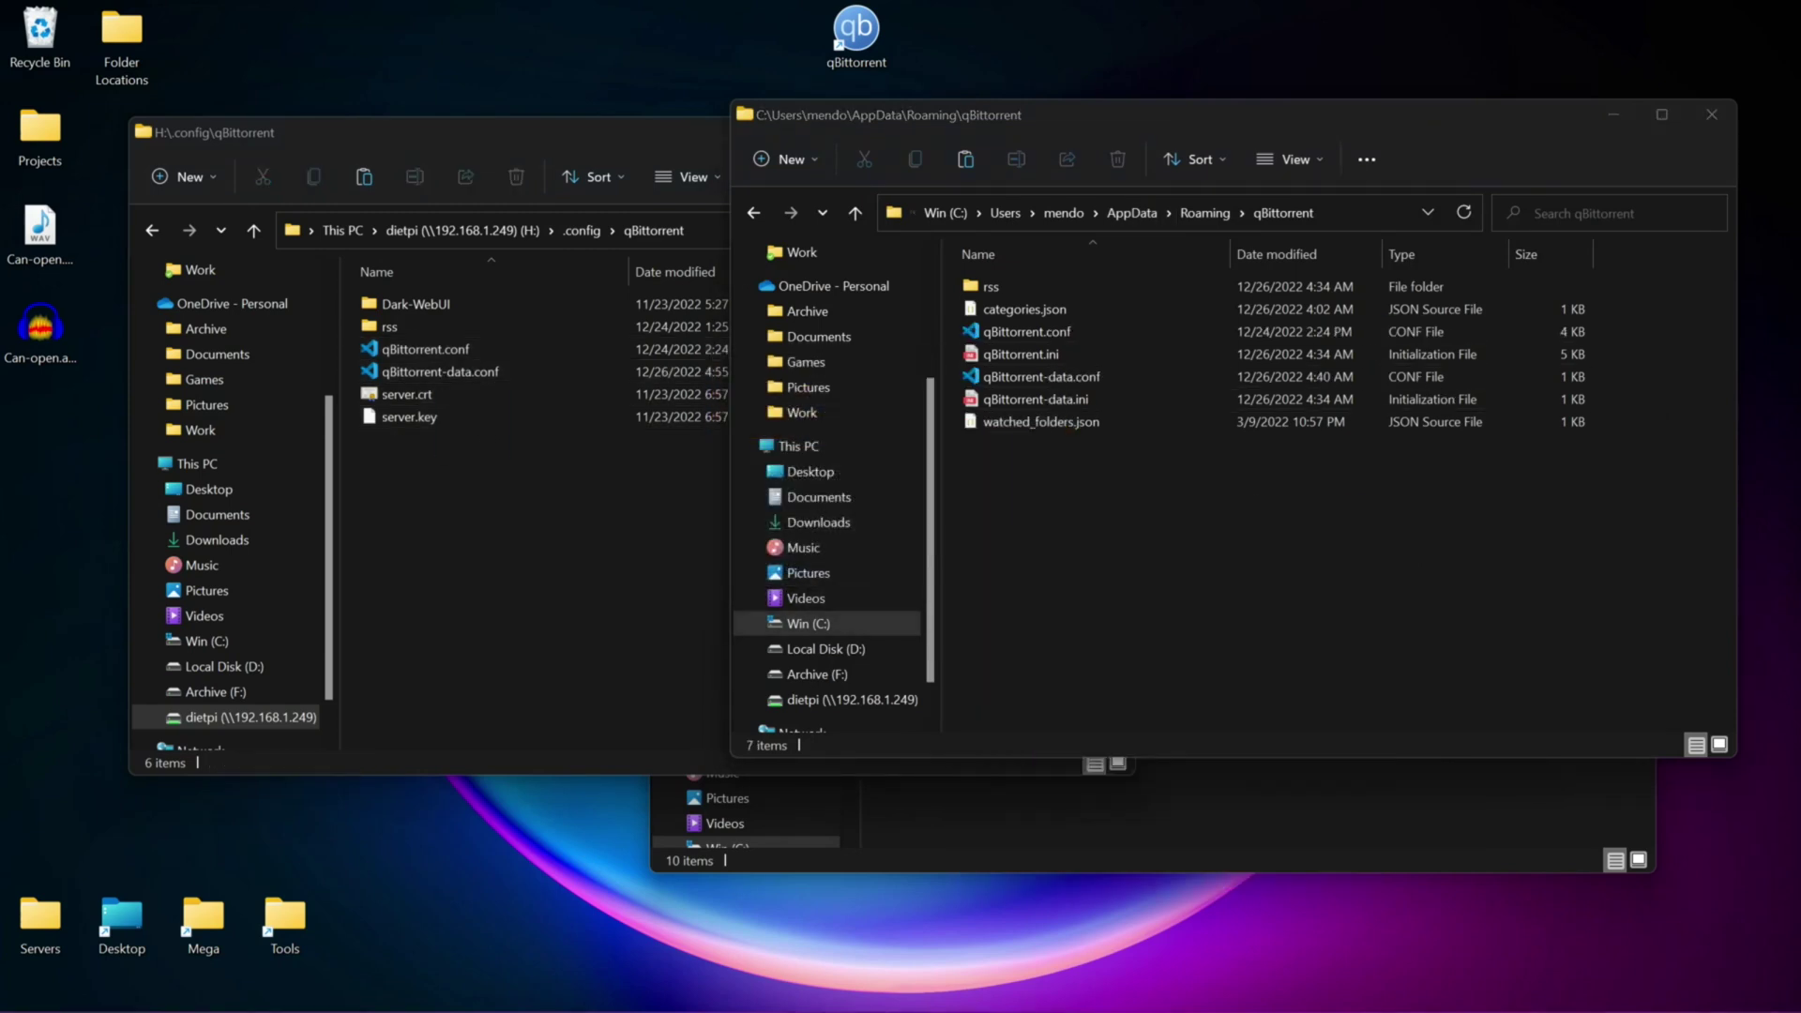
pyautogui.click(1018, 360)
pyautogui.press('Delete')
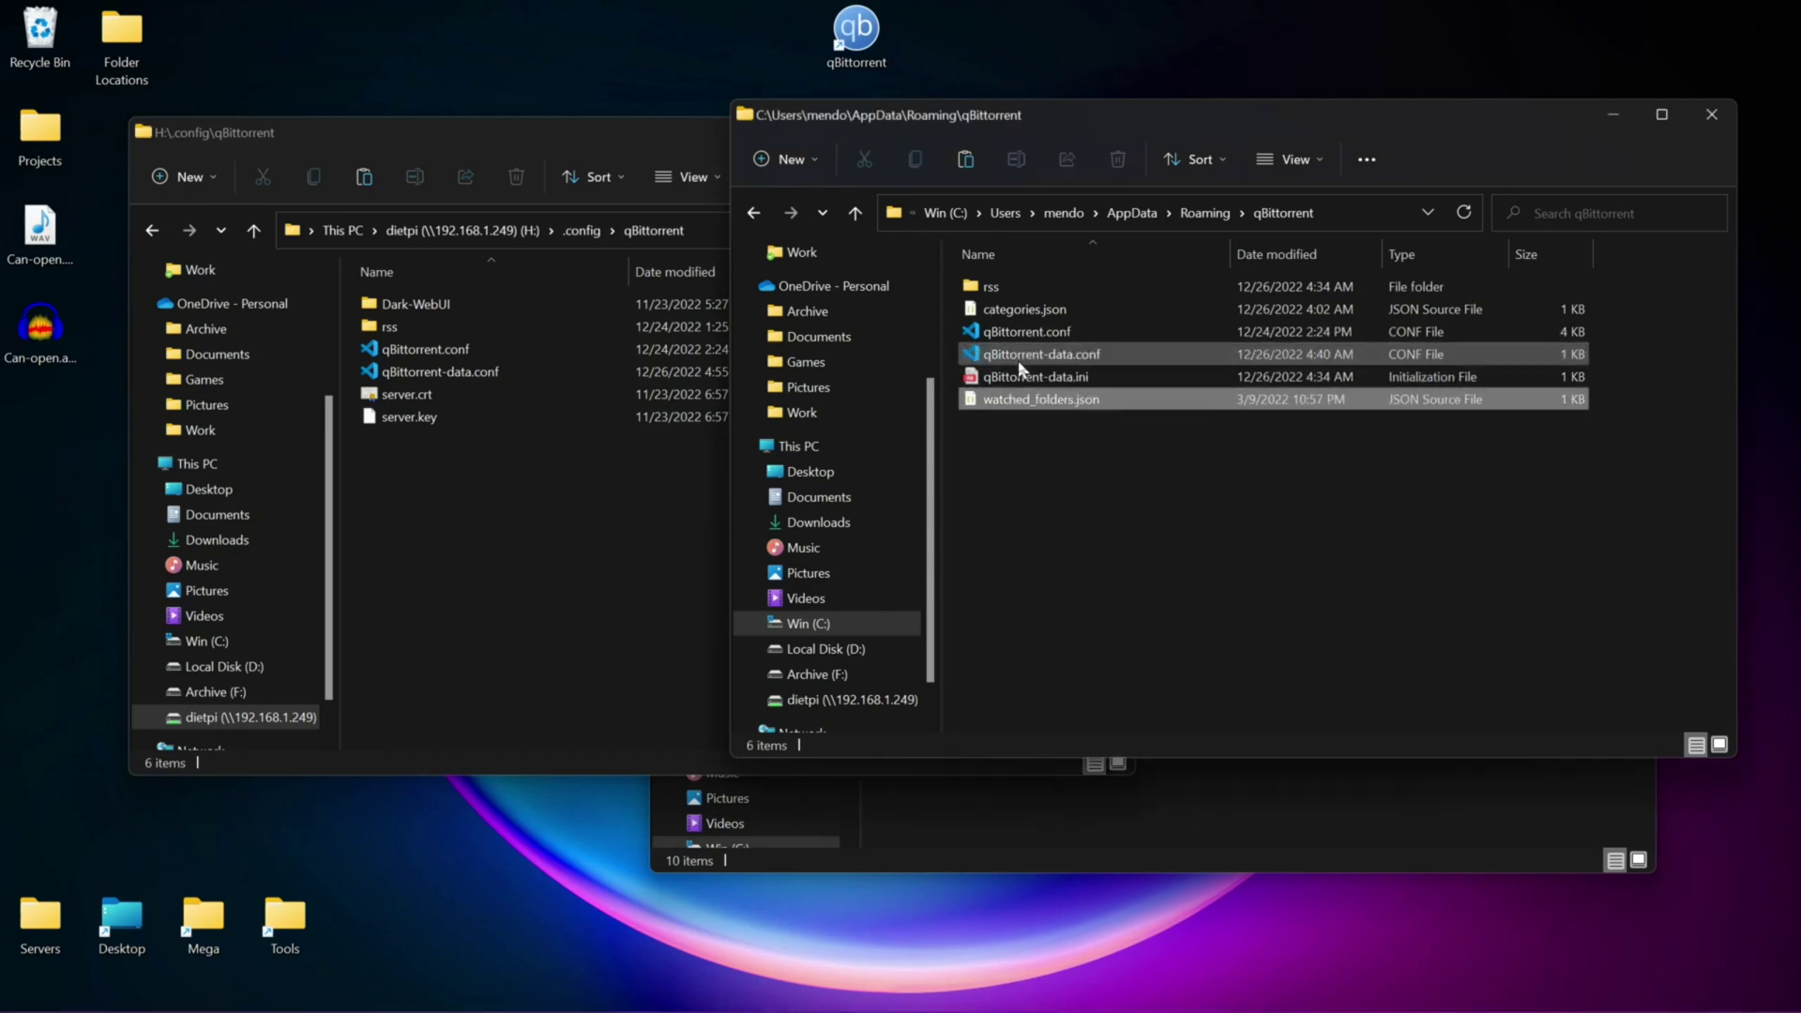
pyautogui.press('Down')
pyautogui.press('Delete')
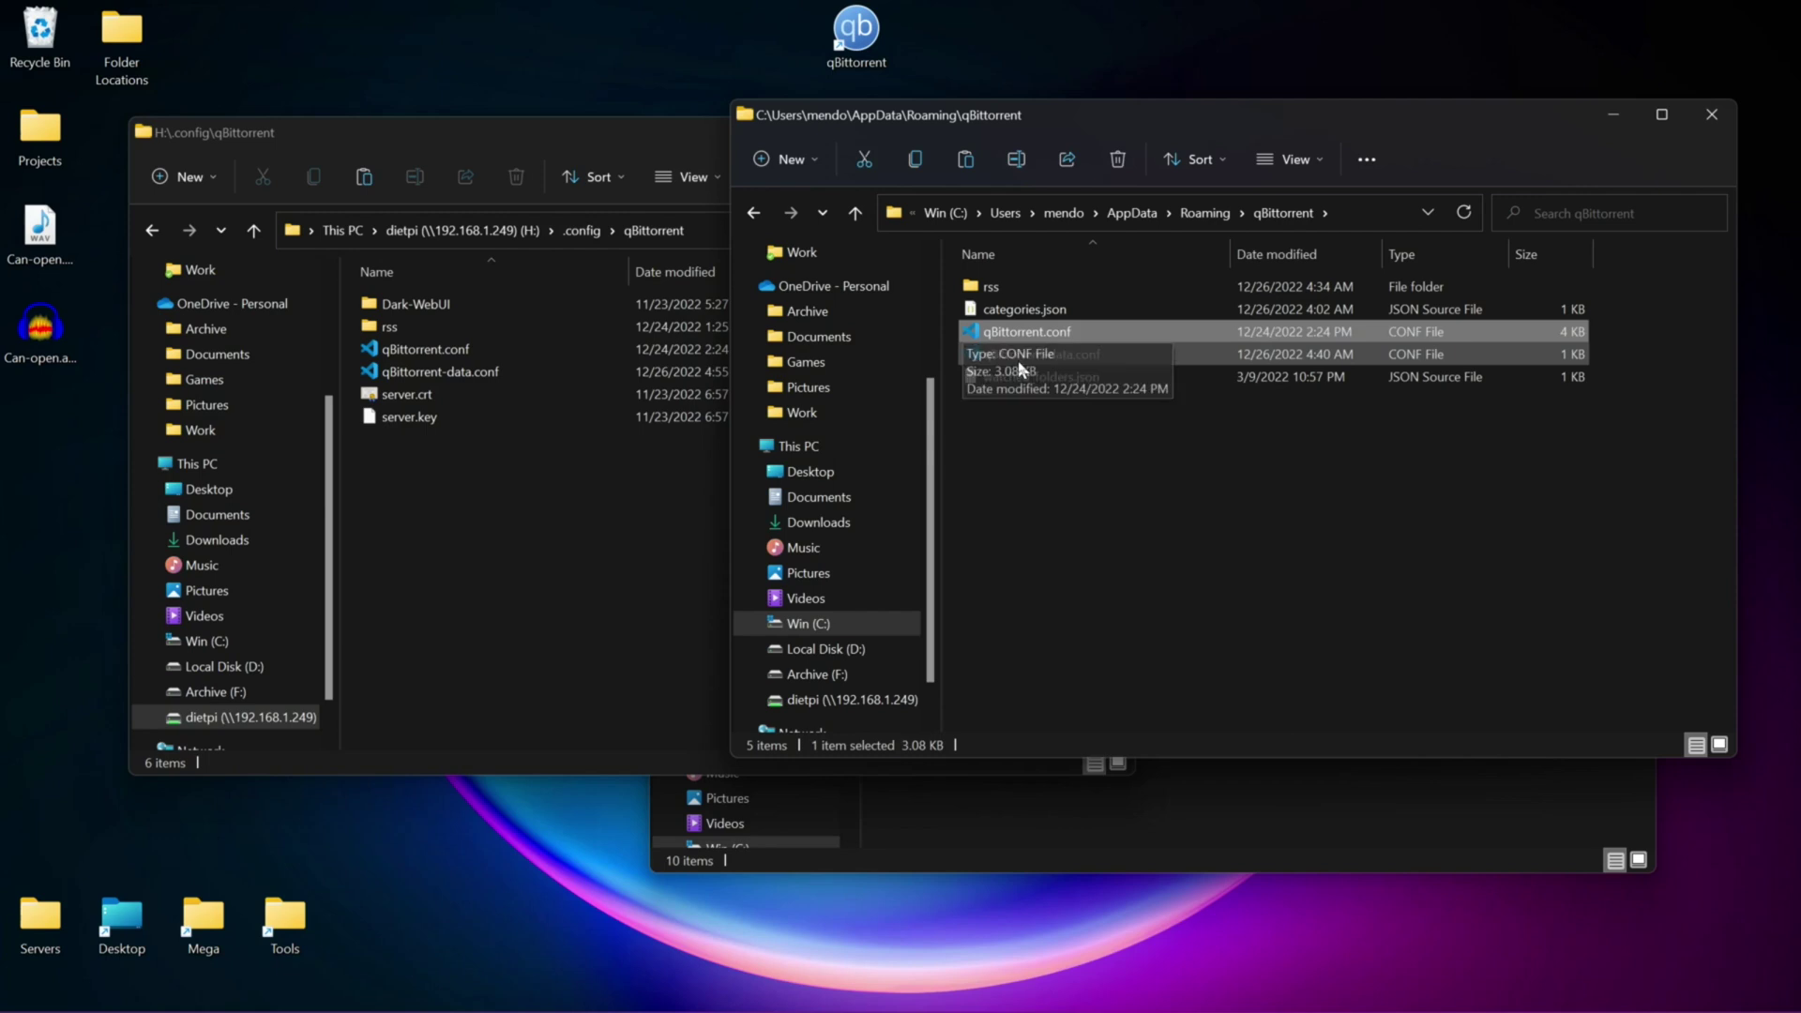
# Rename the conf files to qBittorrent.ini and qBittorrent-data.ini, confirming the extension change.
pyautogui.press('F2')
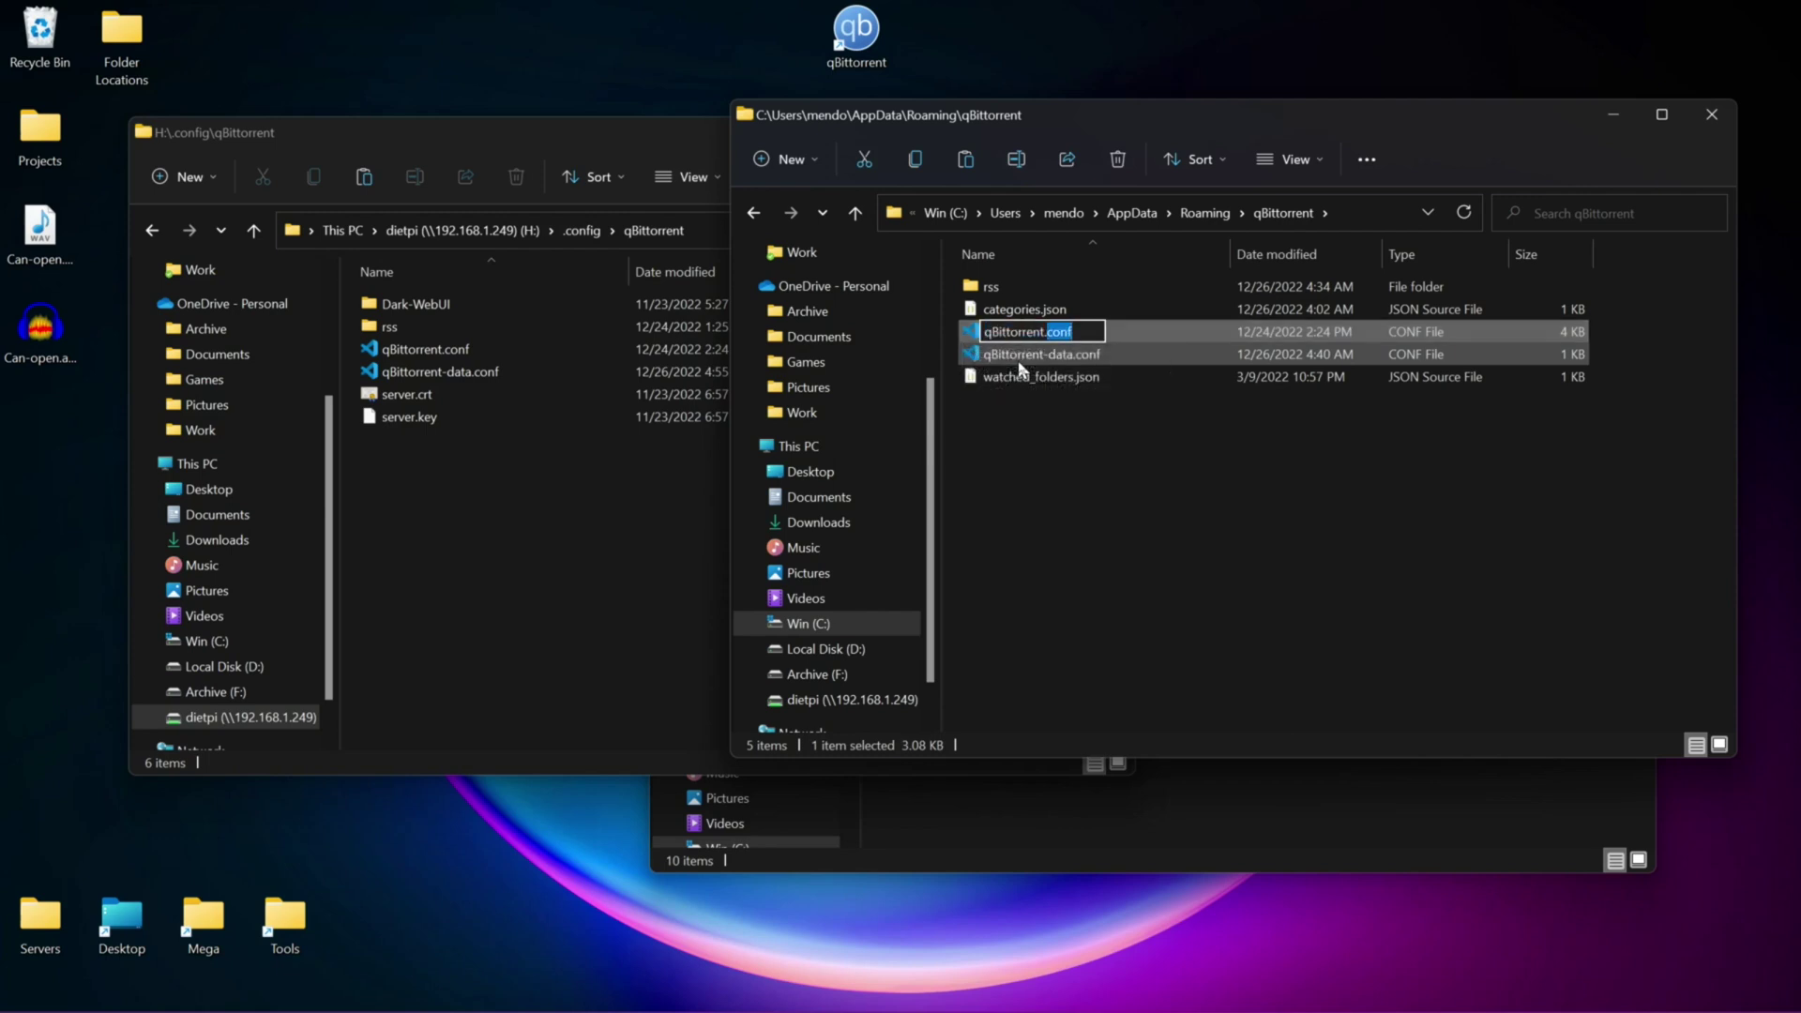
pyautogui.write('ini')
pyautogui.press('Return')
pyautogui.press('Return')
pyautogui.press('Down')
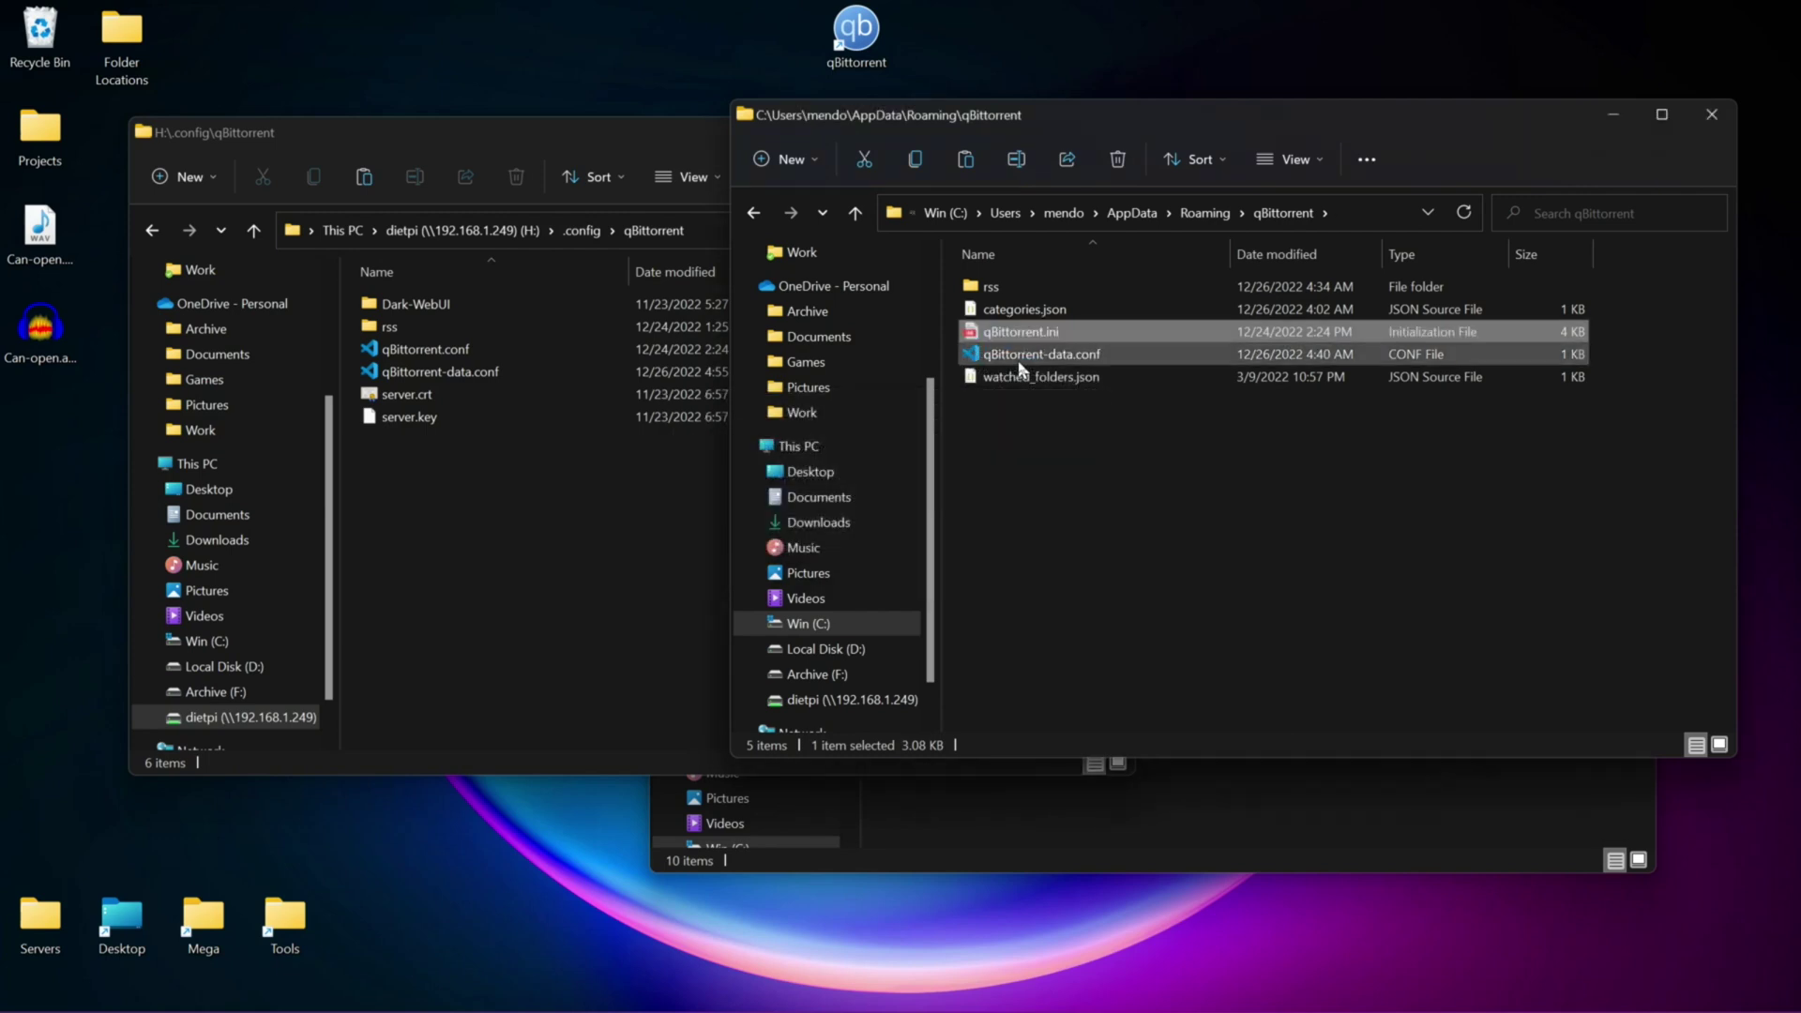
pyautogui.press('F2')
pyautogui.press('End')
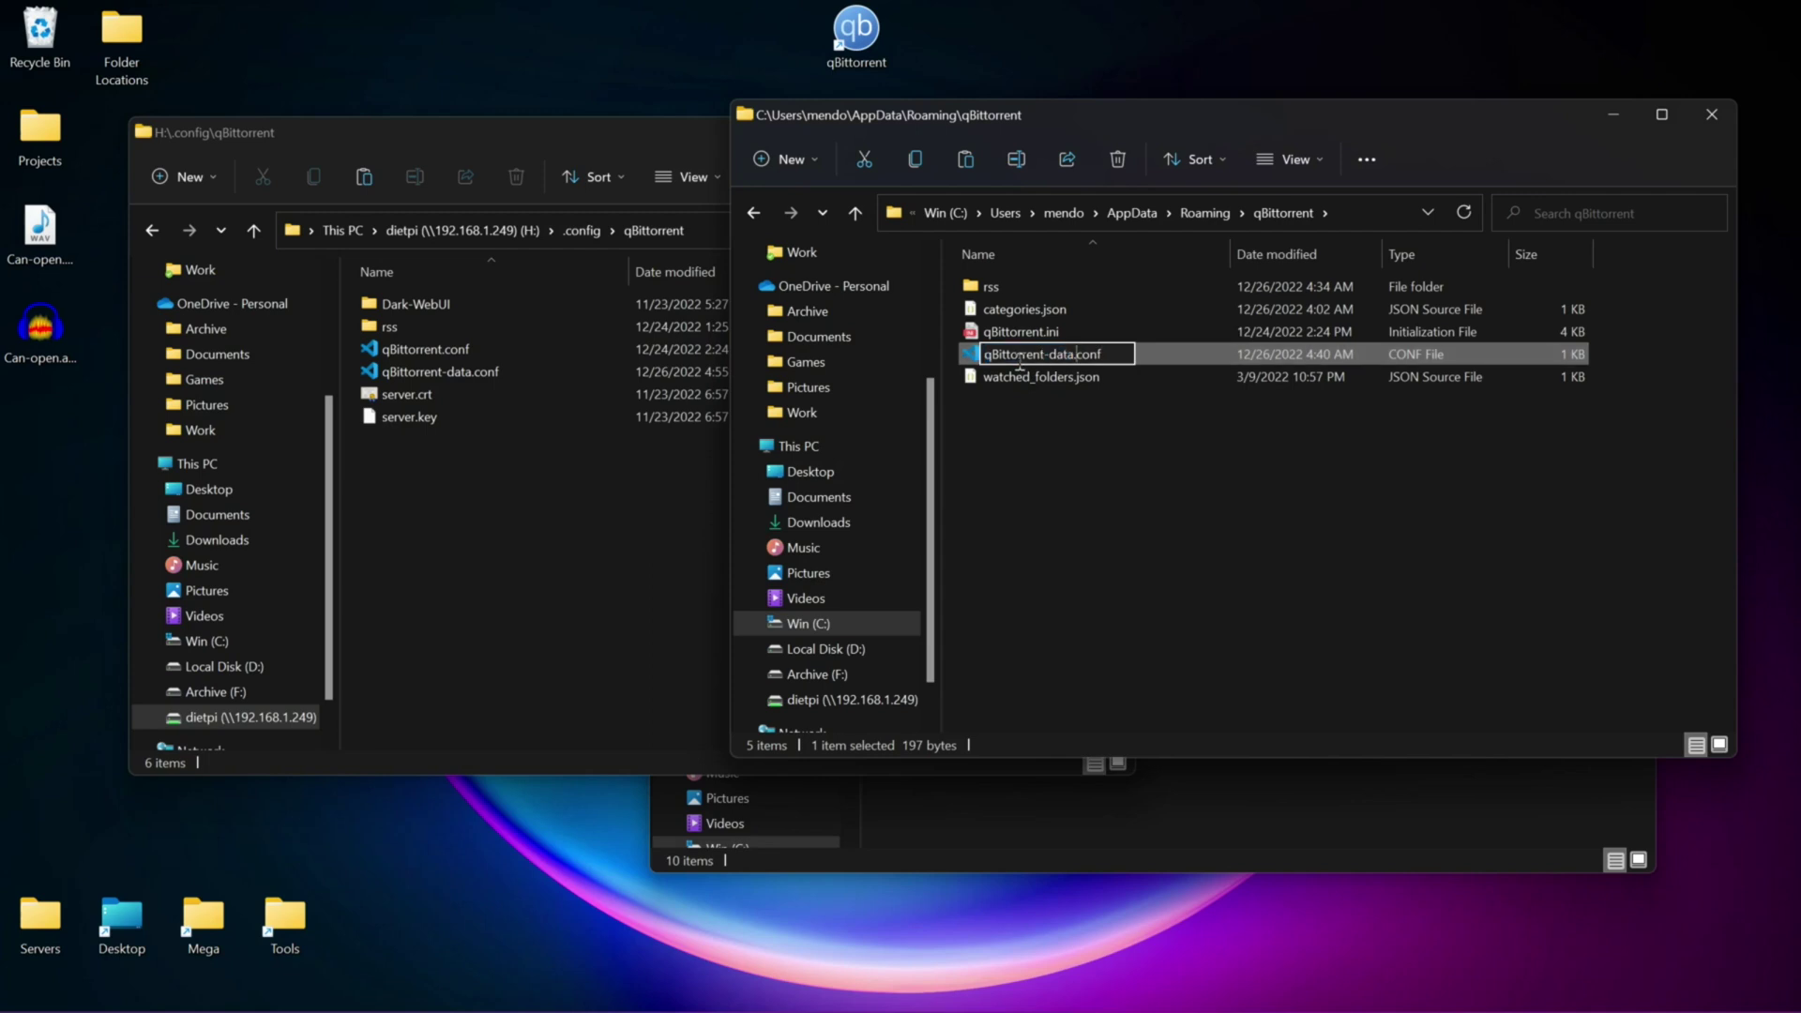
pyautogui.write('ini')
pyautogui.press('Return')
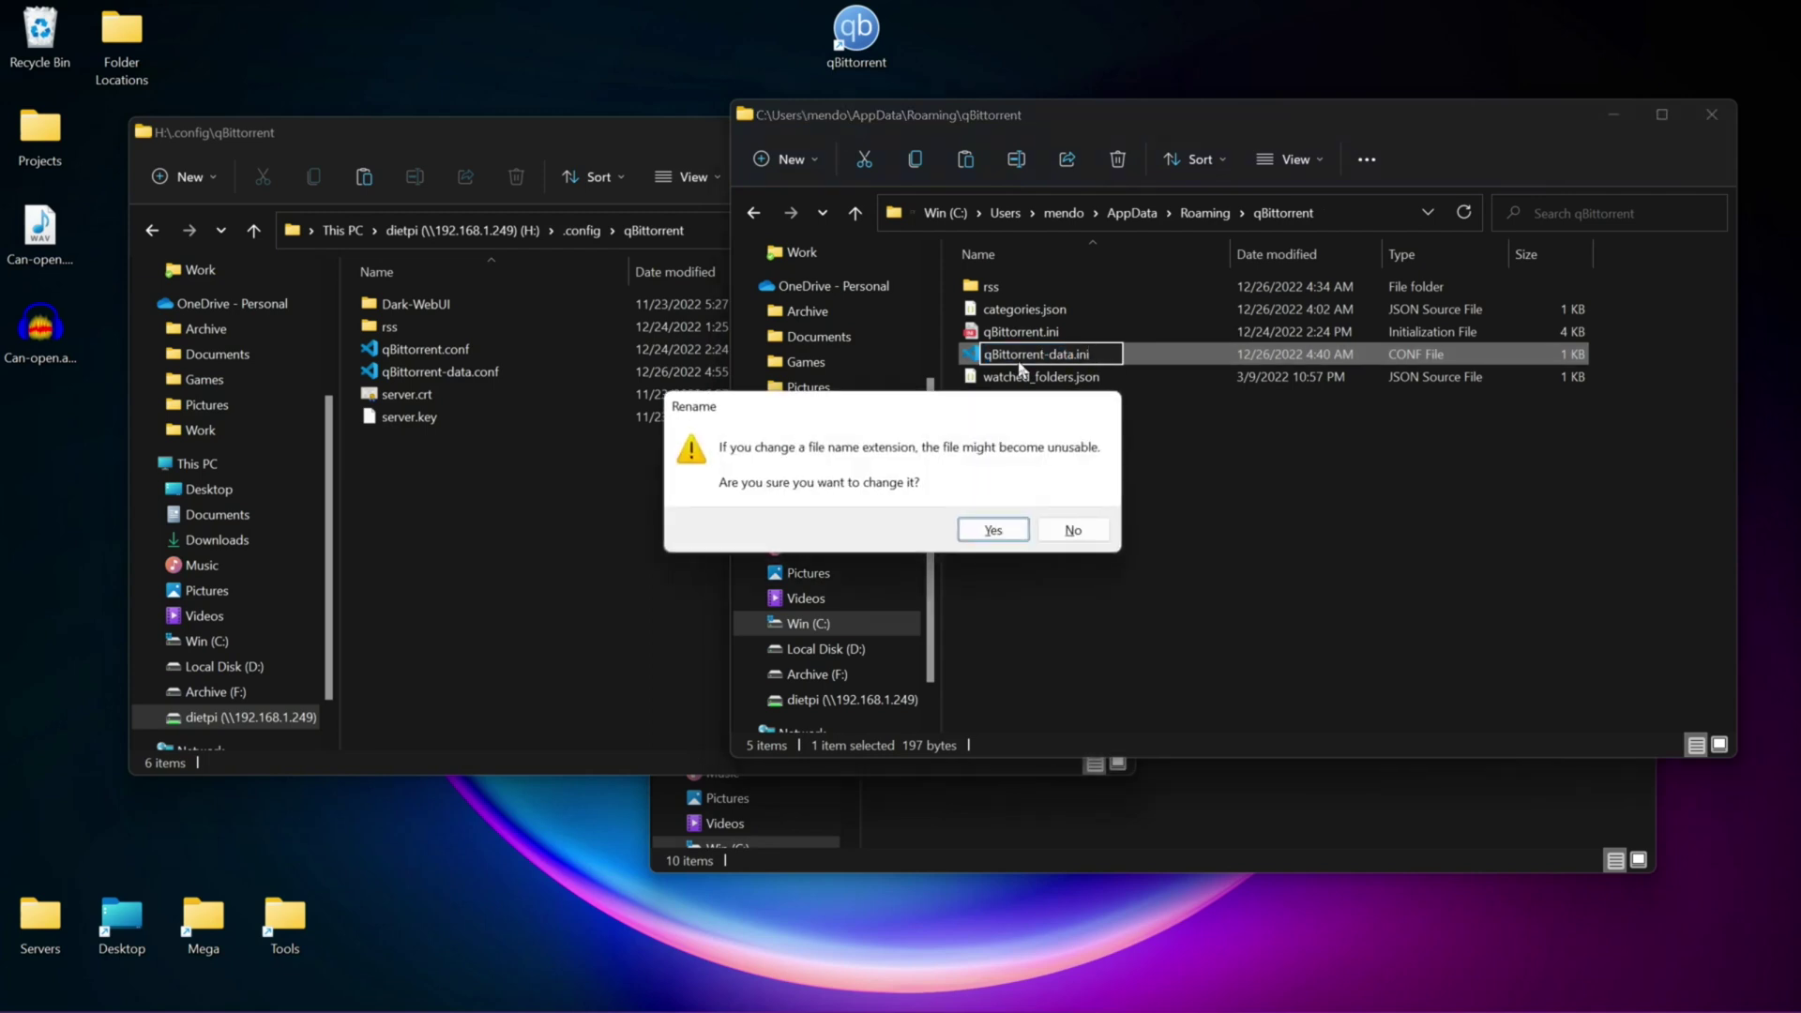
pyautogui.press('Return')
pyautogui.click(1238, 515)
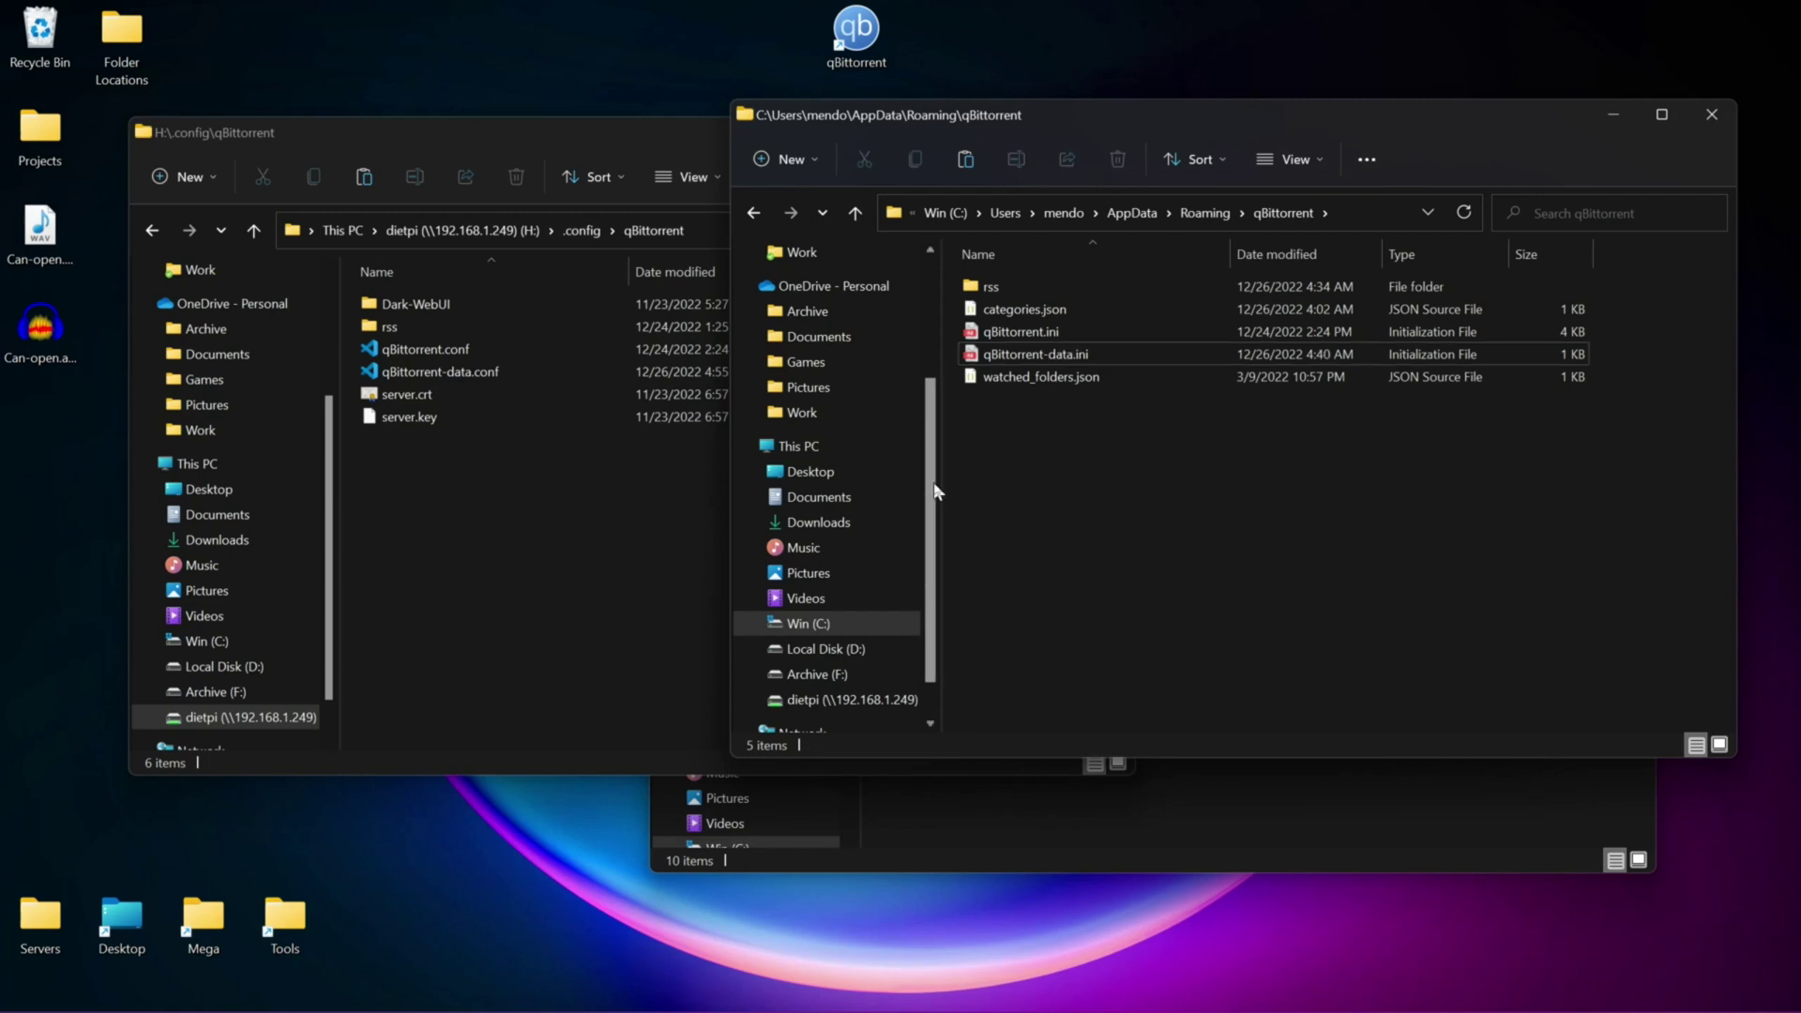
# Copy the four Arch and Artix ISO files from the dietpi share root into Downloads.
pyautogui.click(407, 239)
pyautogui.click(407, 239)
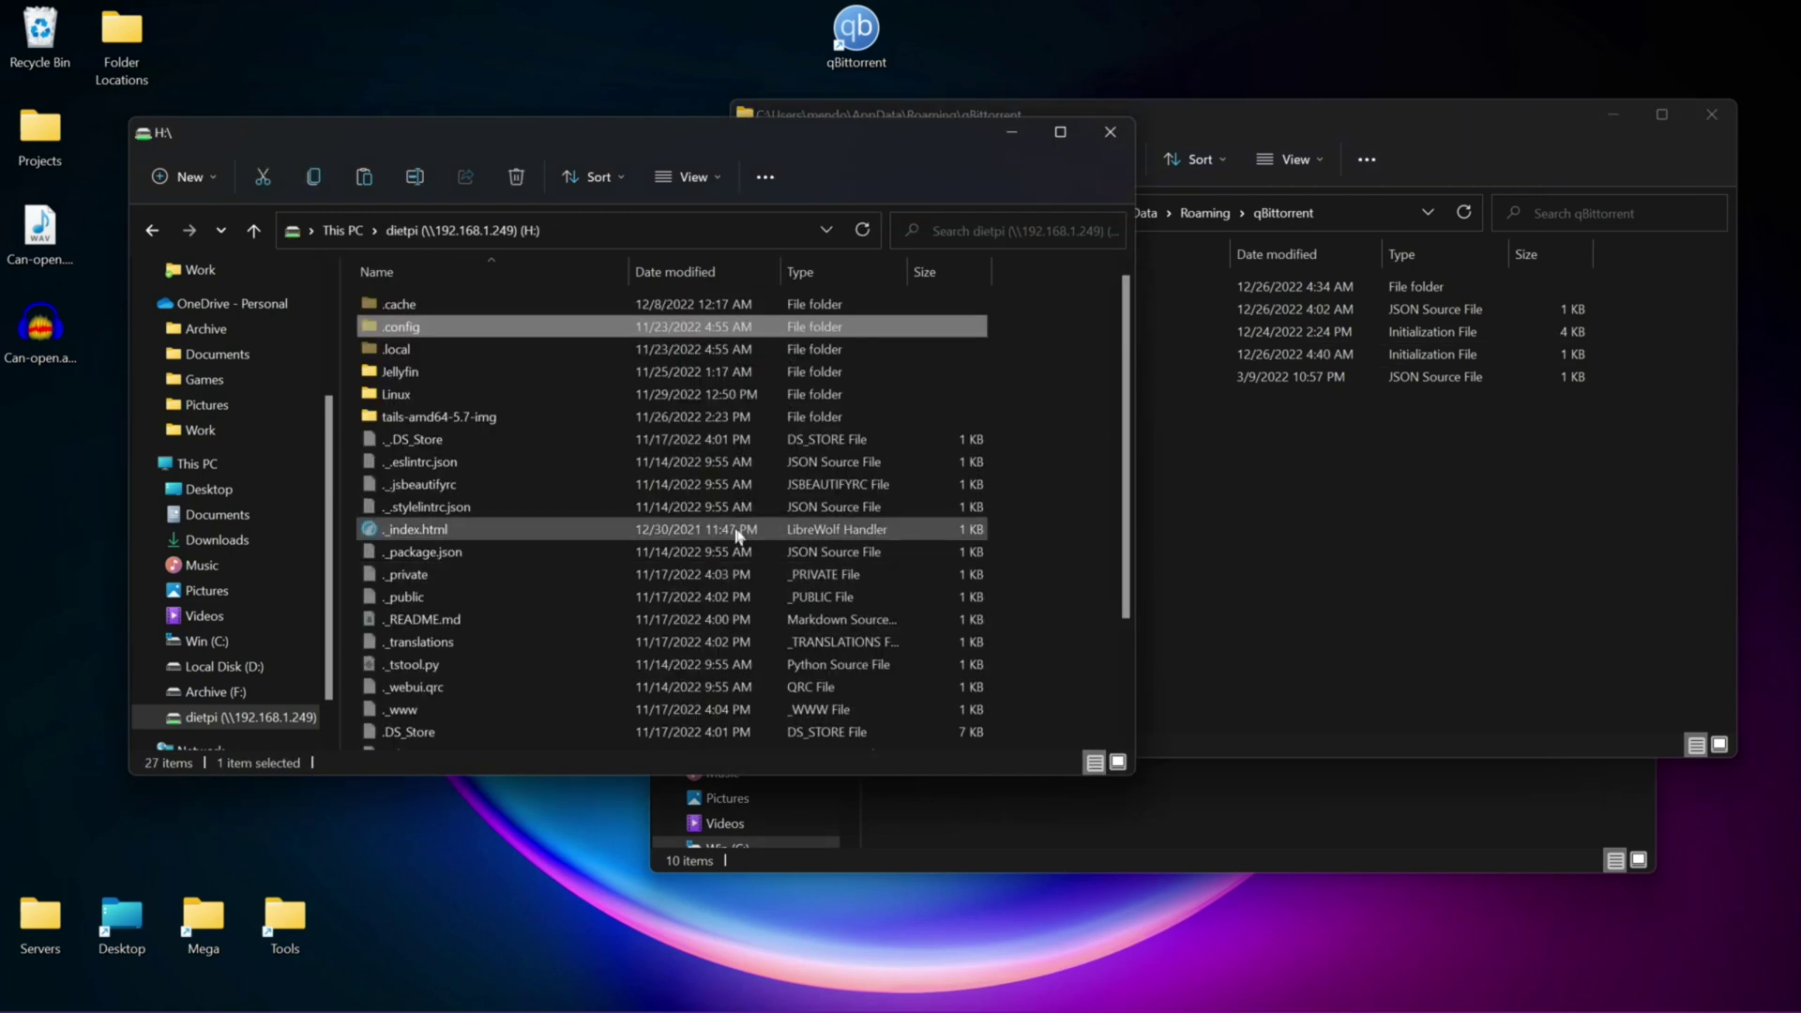
pyautogui.scroll(-5, 554, 566)
pyautogui.click(504, 674)
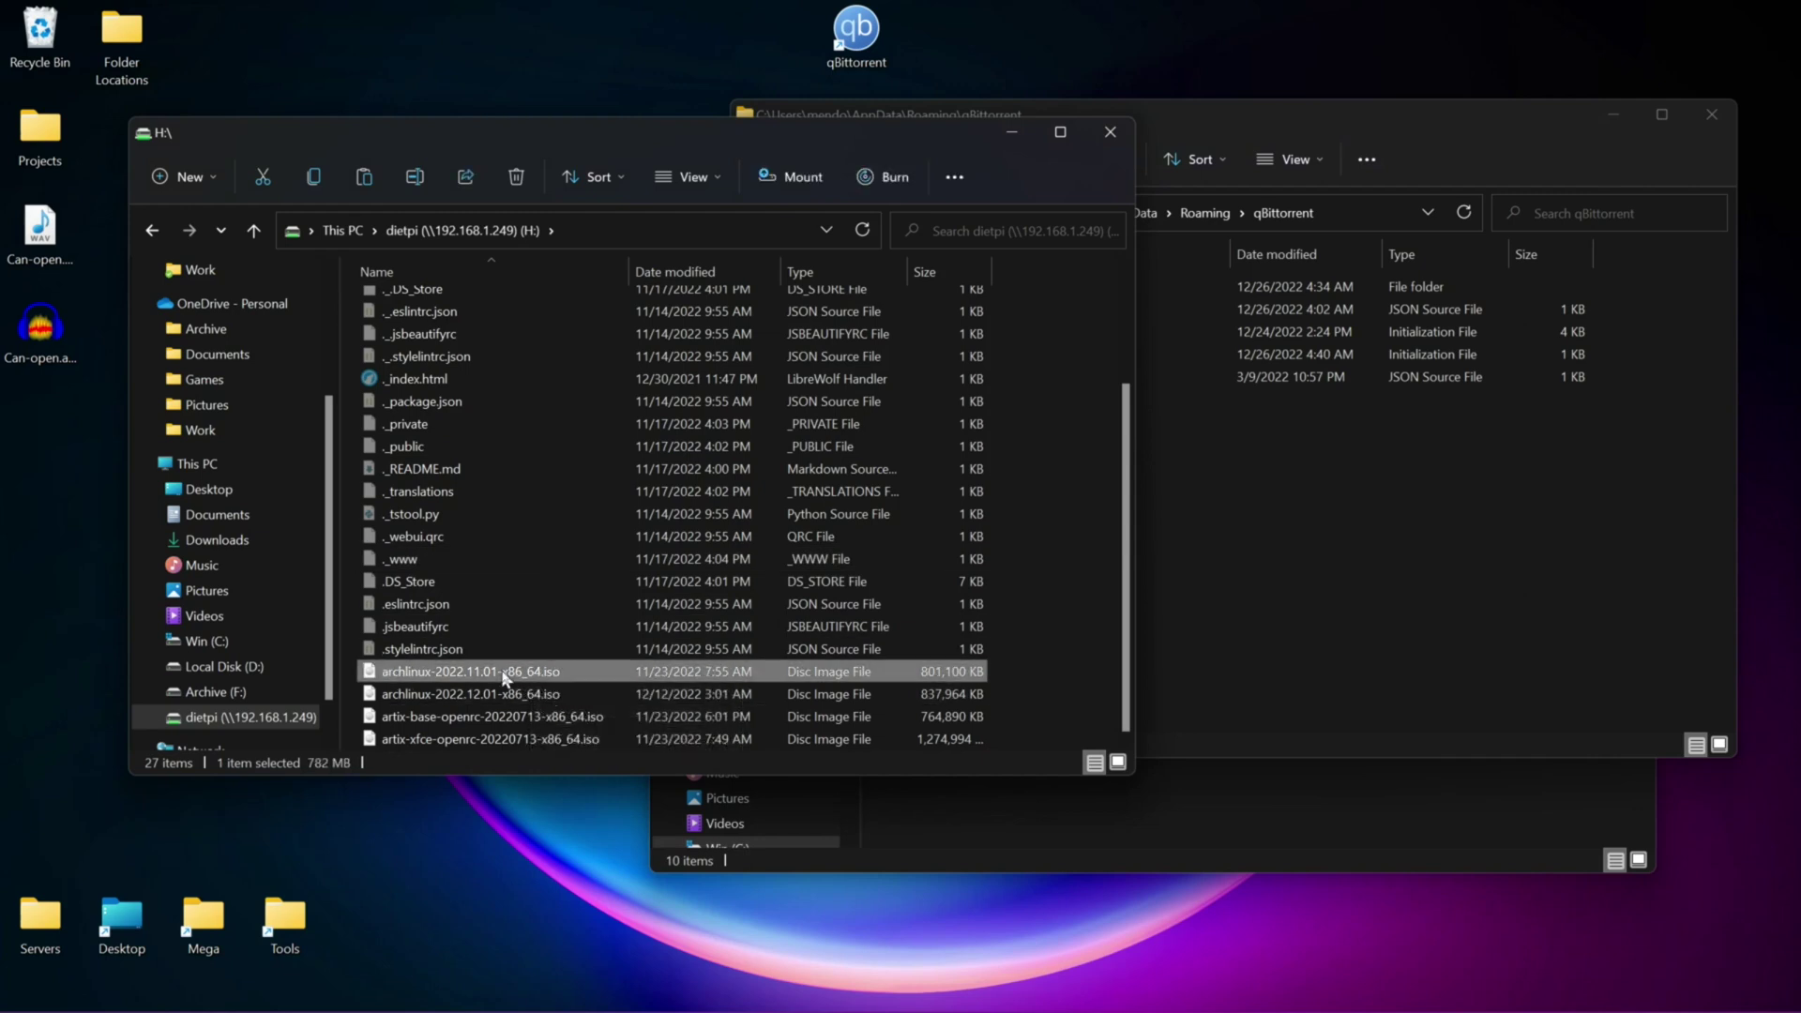
pyautogui.keyDown('shift'); pyautogui.click(530, 740); pyautogui.keyUp('shift')
pyautogui.click(1154, 858)
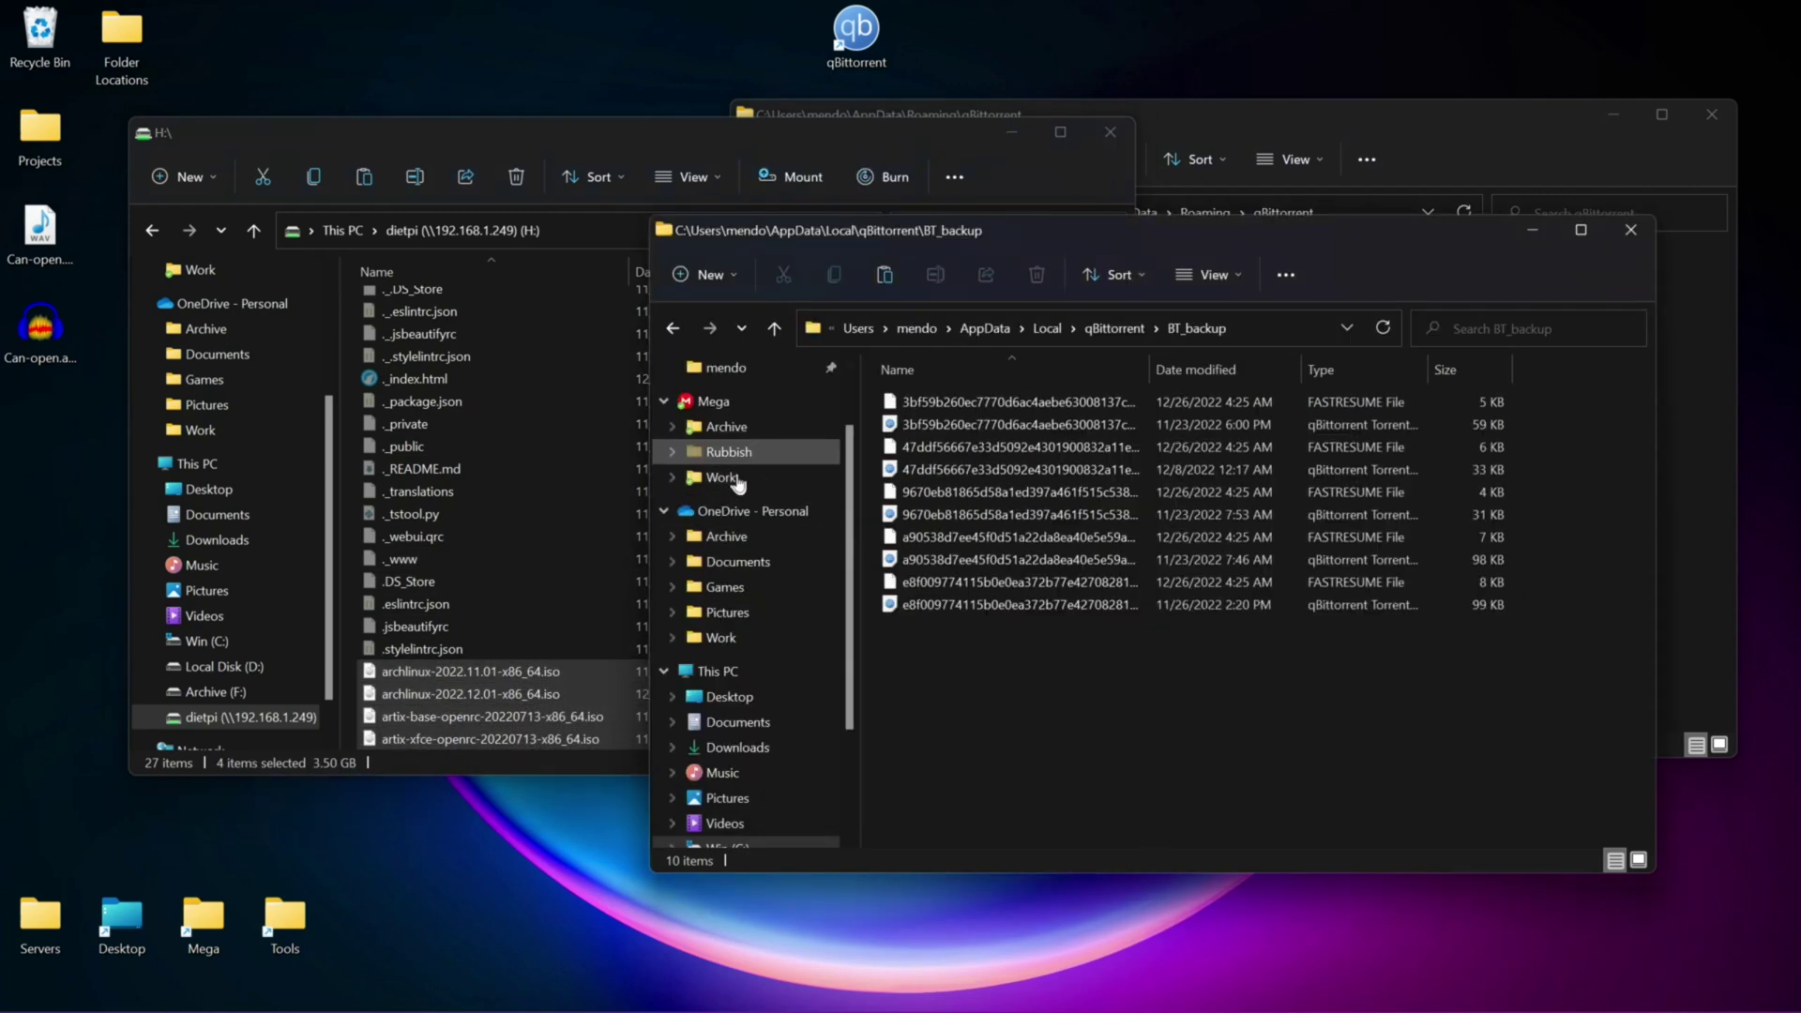
pyautogui.click(739, 748)
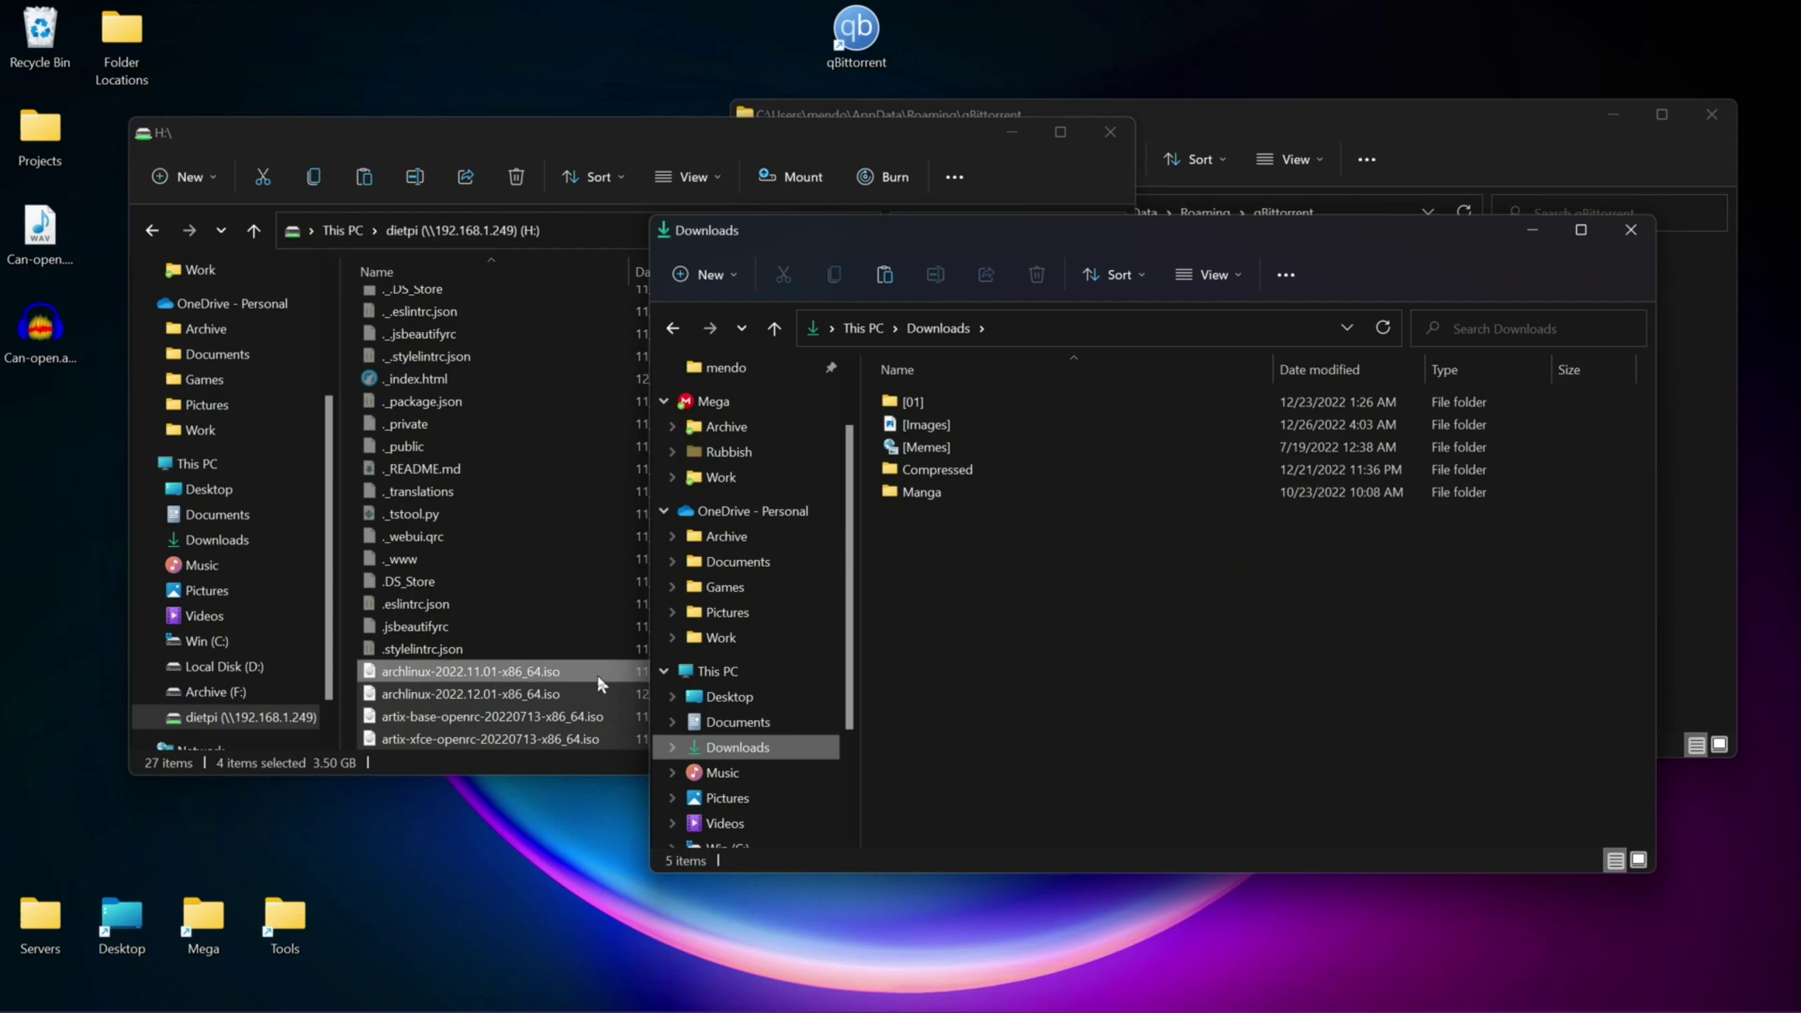
pyautogui.moveTo(491, 695); pyautogui.dragTo(1023, 635)
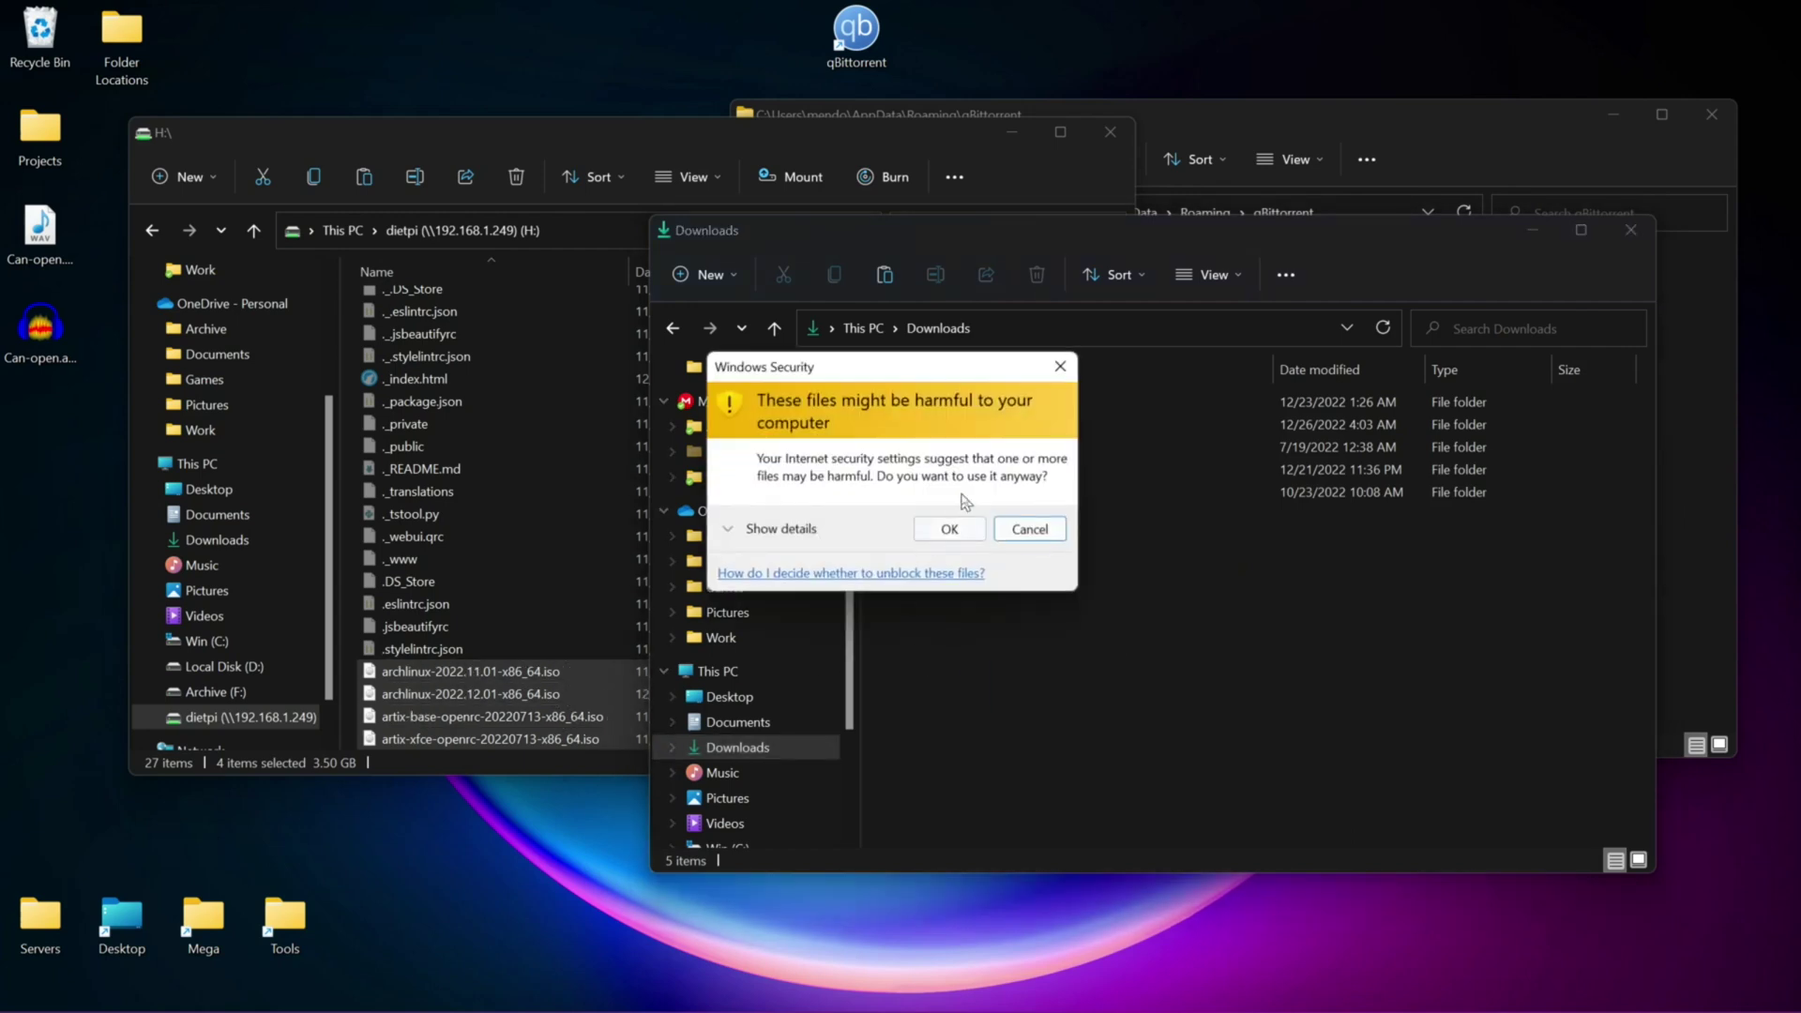
pyautogui.click(966, 527)
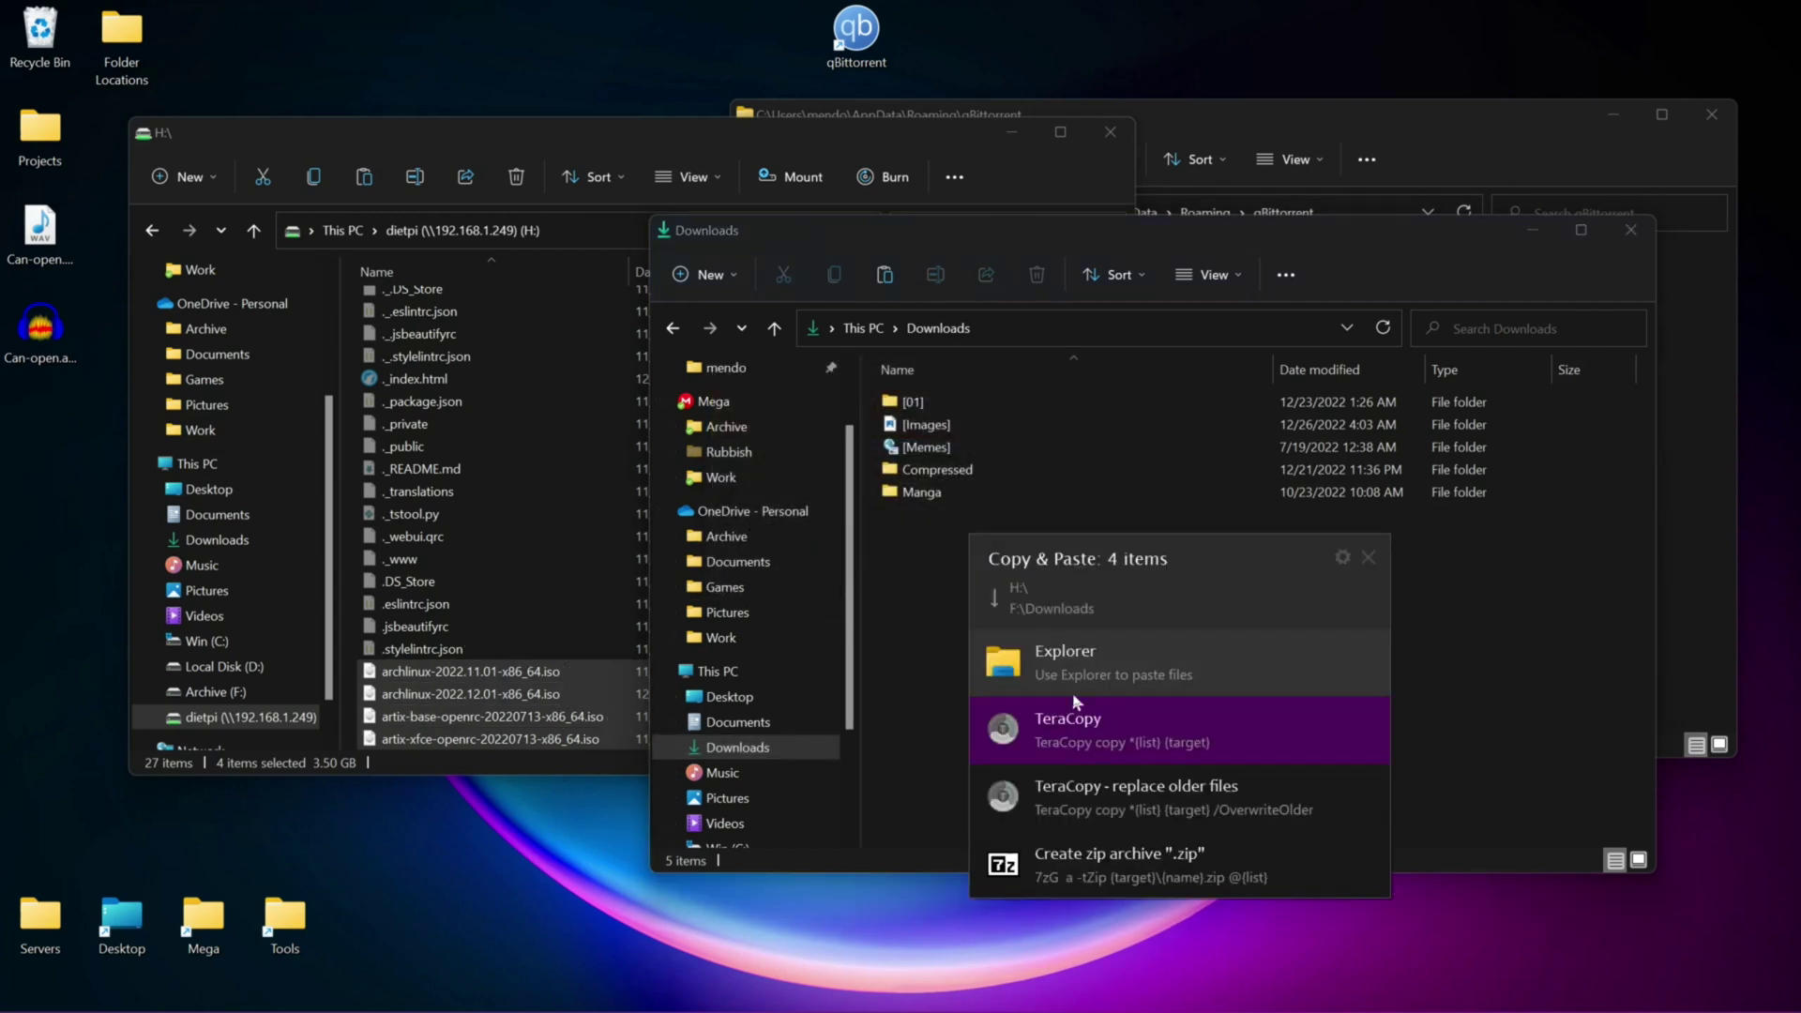
pyautogui.click(1085, 672)
# Copy the tails-amd64-5.7-img folder into Downloads as well.
pyautogui.scroll(2, 474, 694)
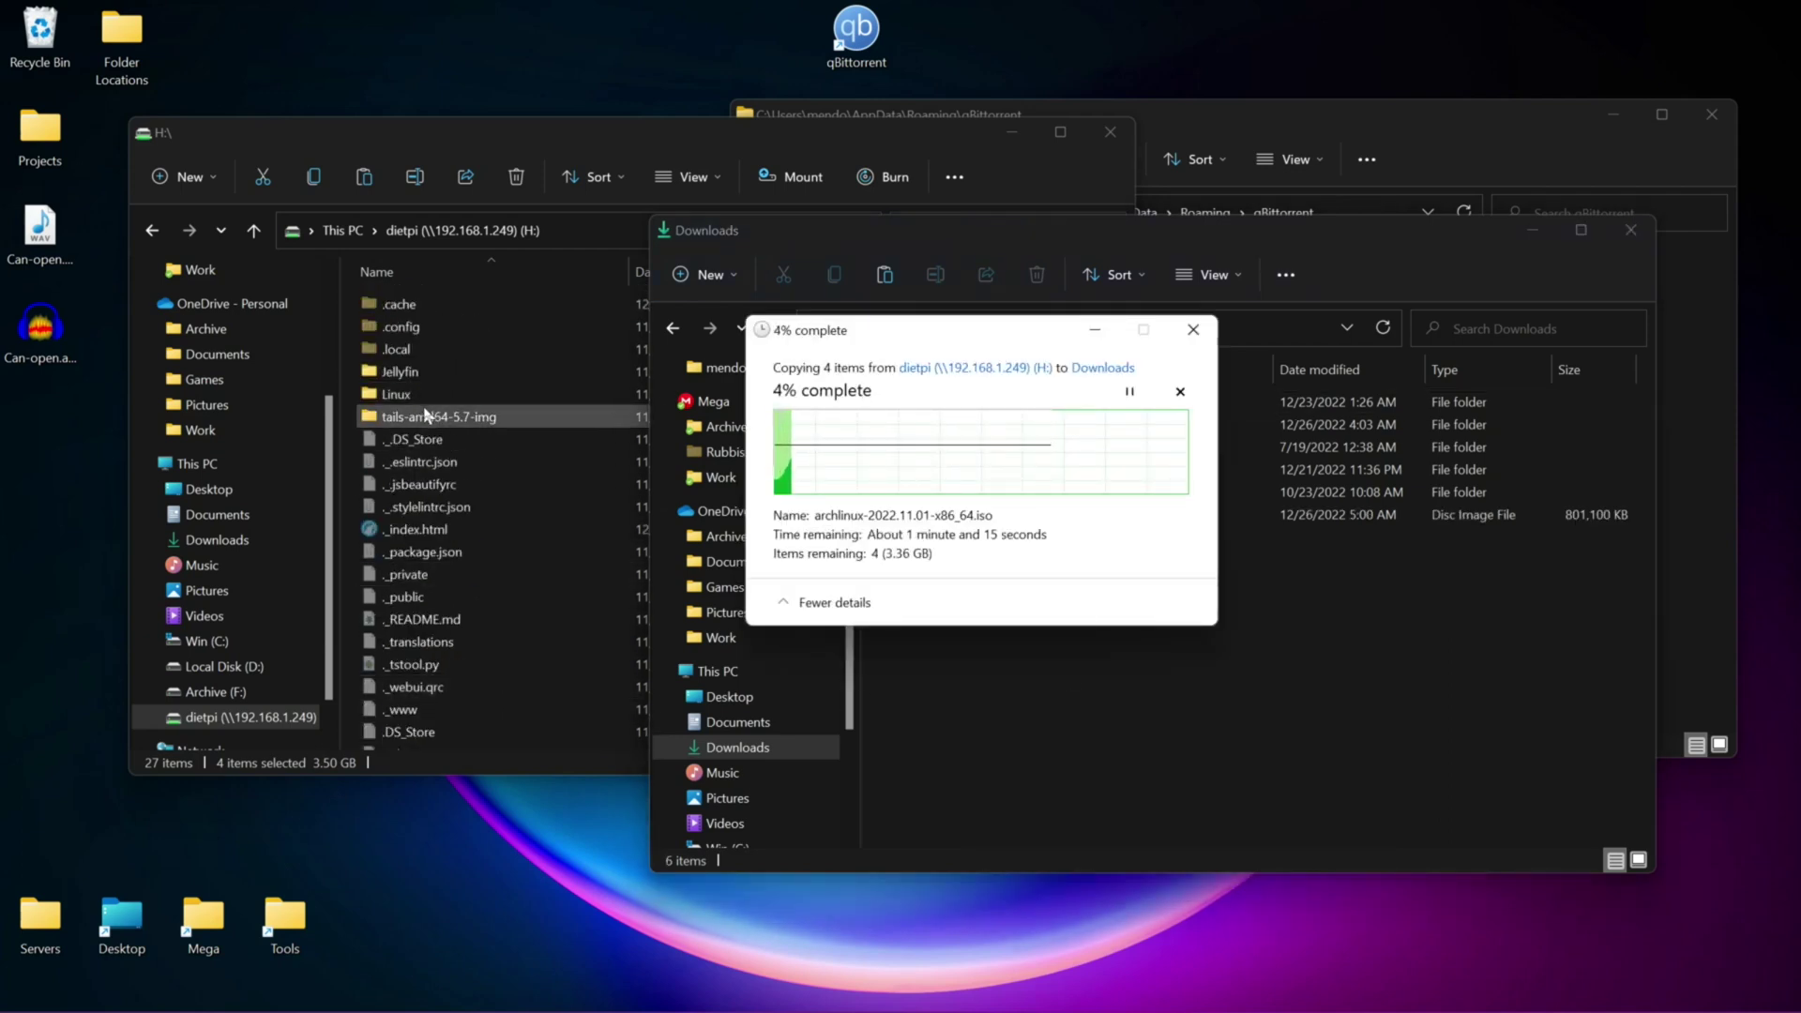
pyautogui.keyDown('ctrl'); pyautogui.click(426, 415); pyautogui.keyUp('ctrl')
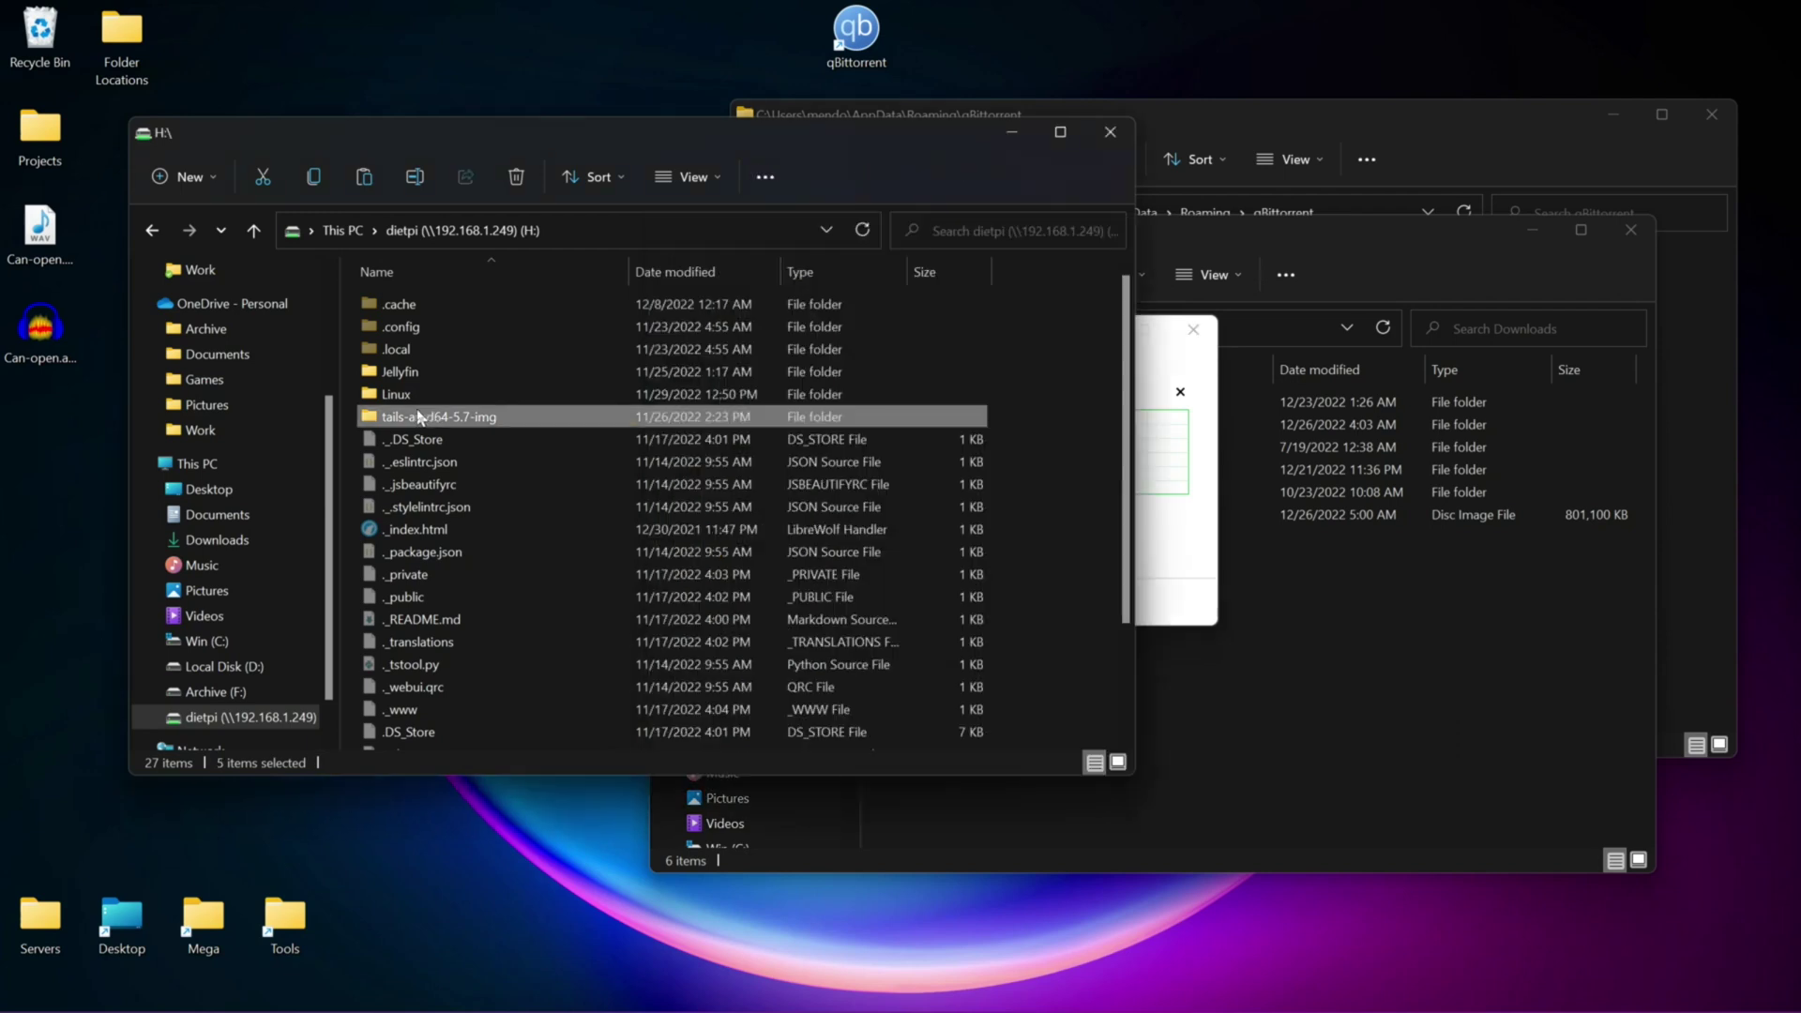
pyautogui.moveTo(426, 414); pyautogui.dragTo(1365, 717)
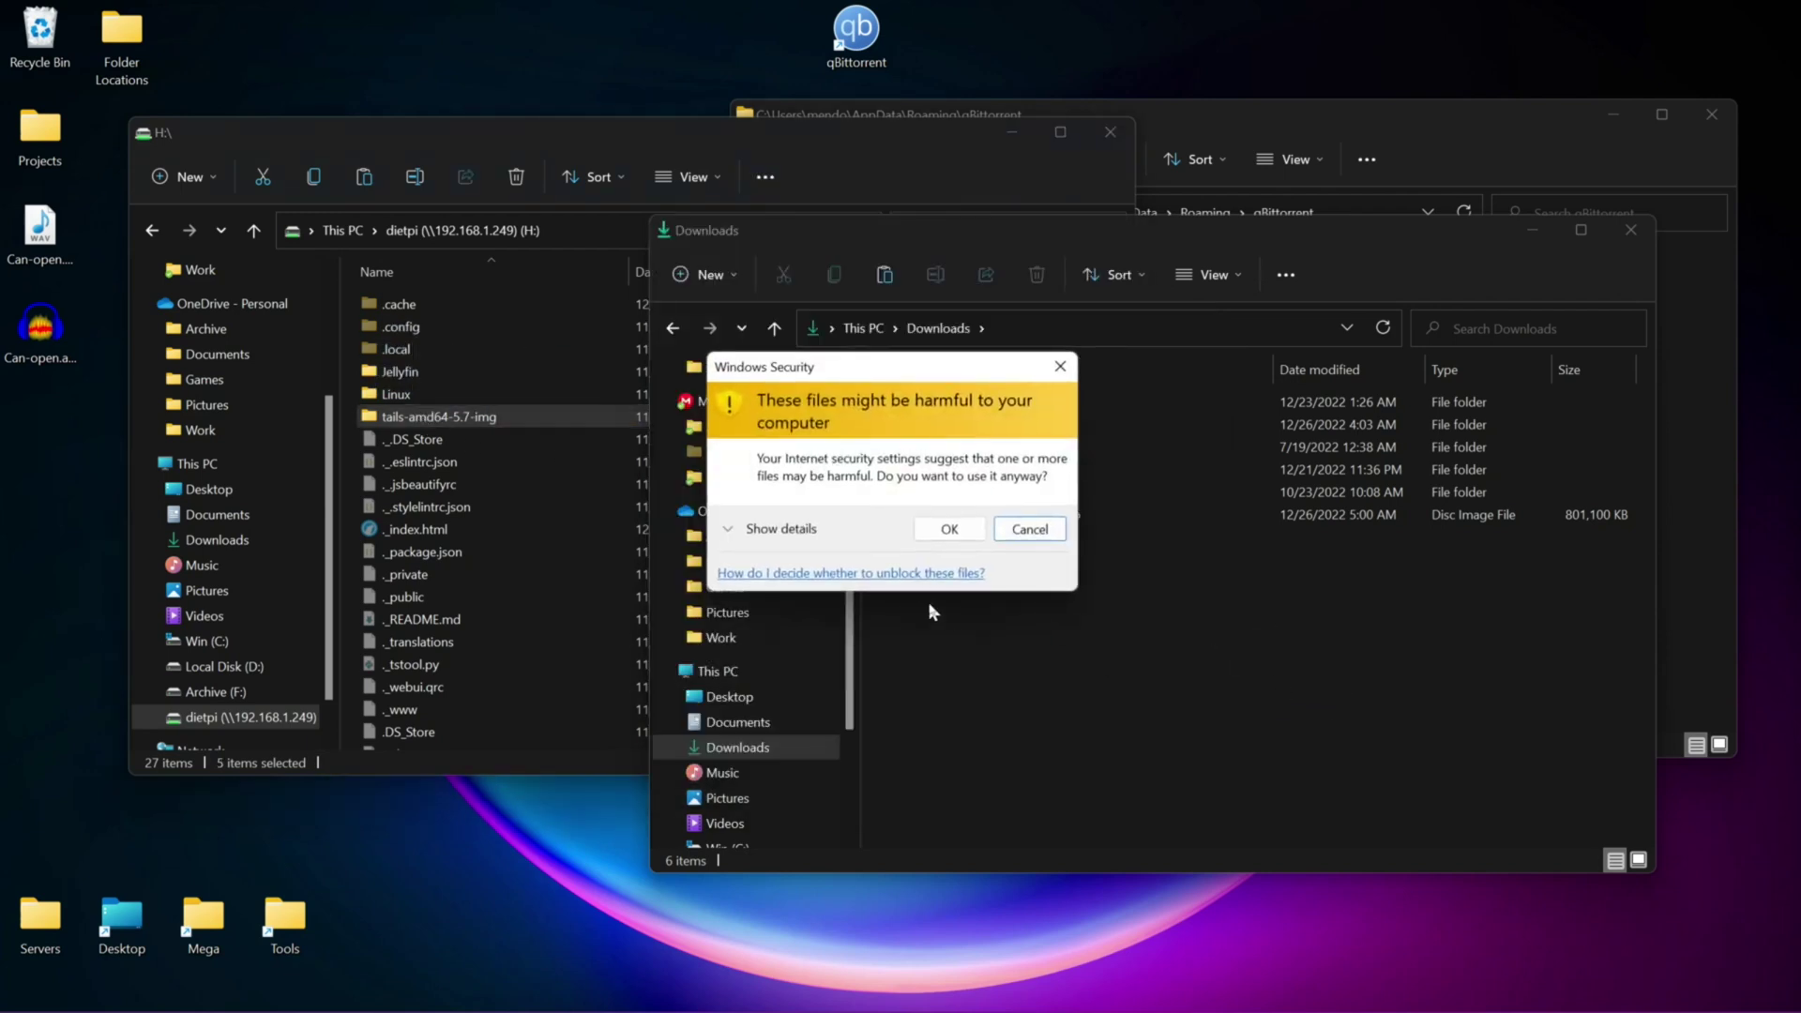
pyautogui.click(949, 528)
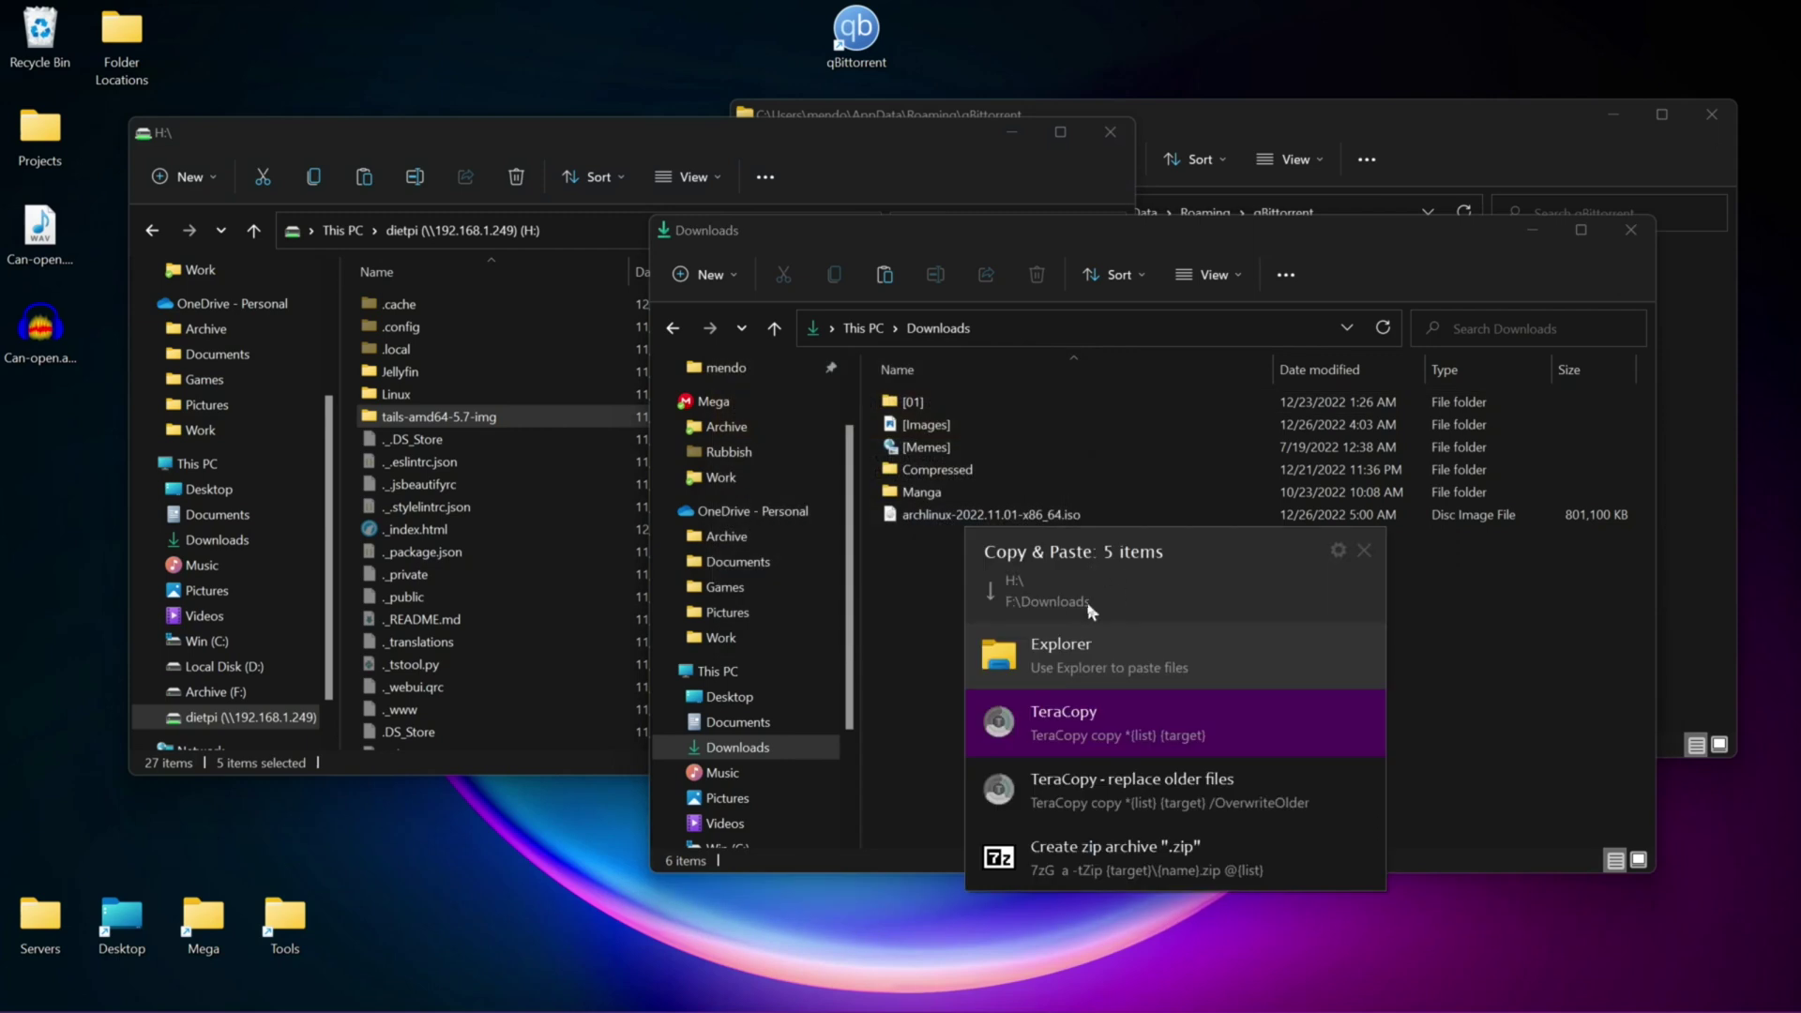
pyautogui.click(1110, 671)
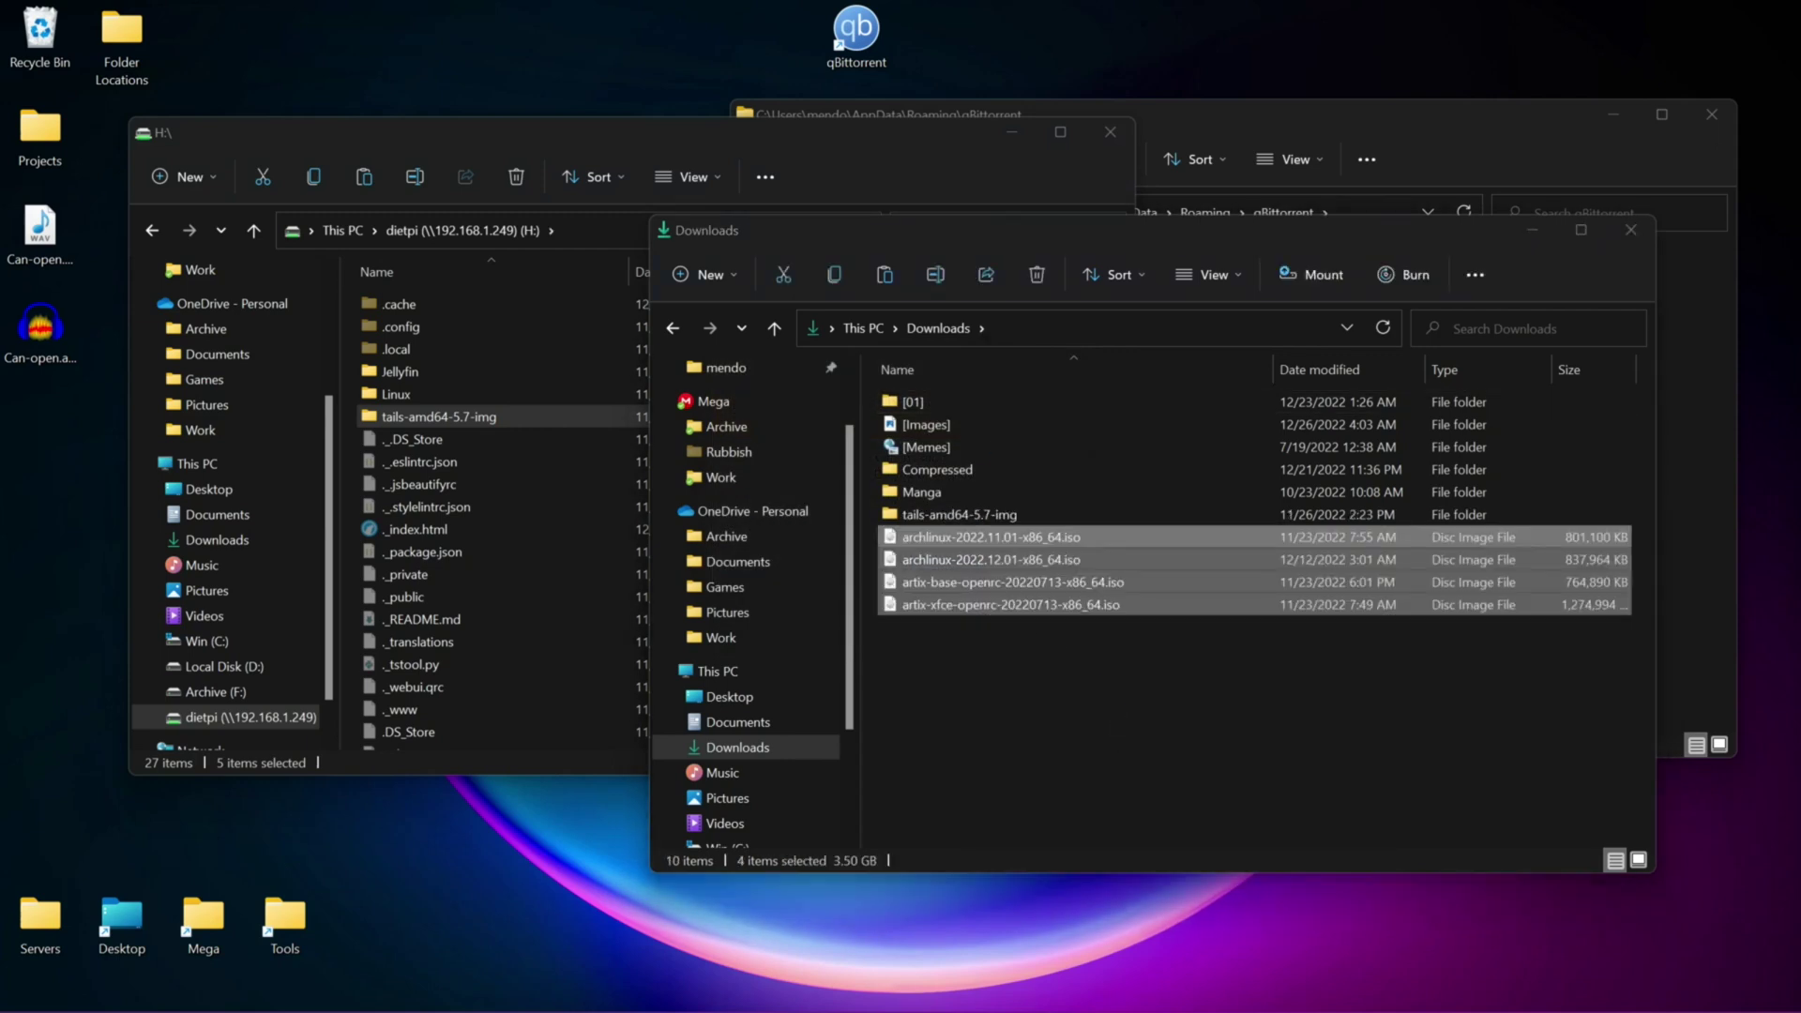
# Relaunch qBittorrent and check the five torrents' Ratio column and all-time Statistics.
pyautogui.doubleClick(849, 36)
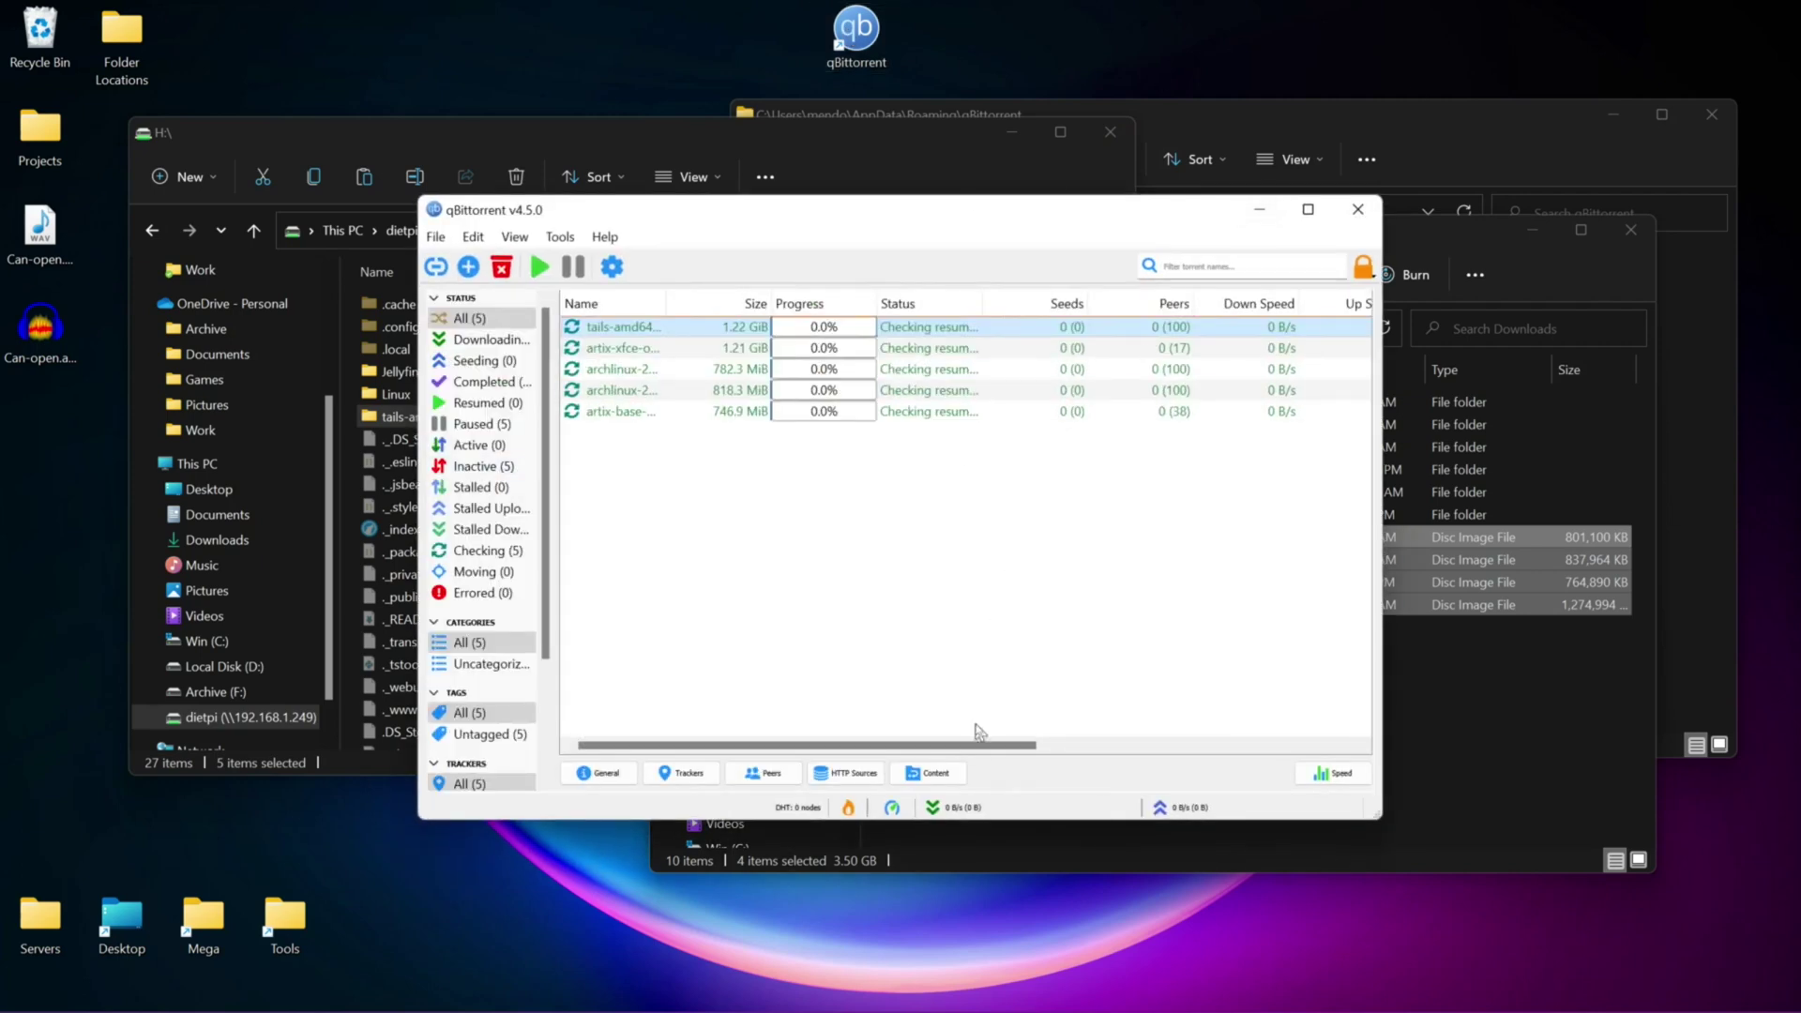
pyautogui.moveTo(978, 743); pyautogui.dragTo(1086, 733)
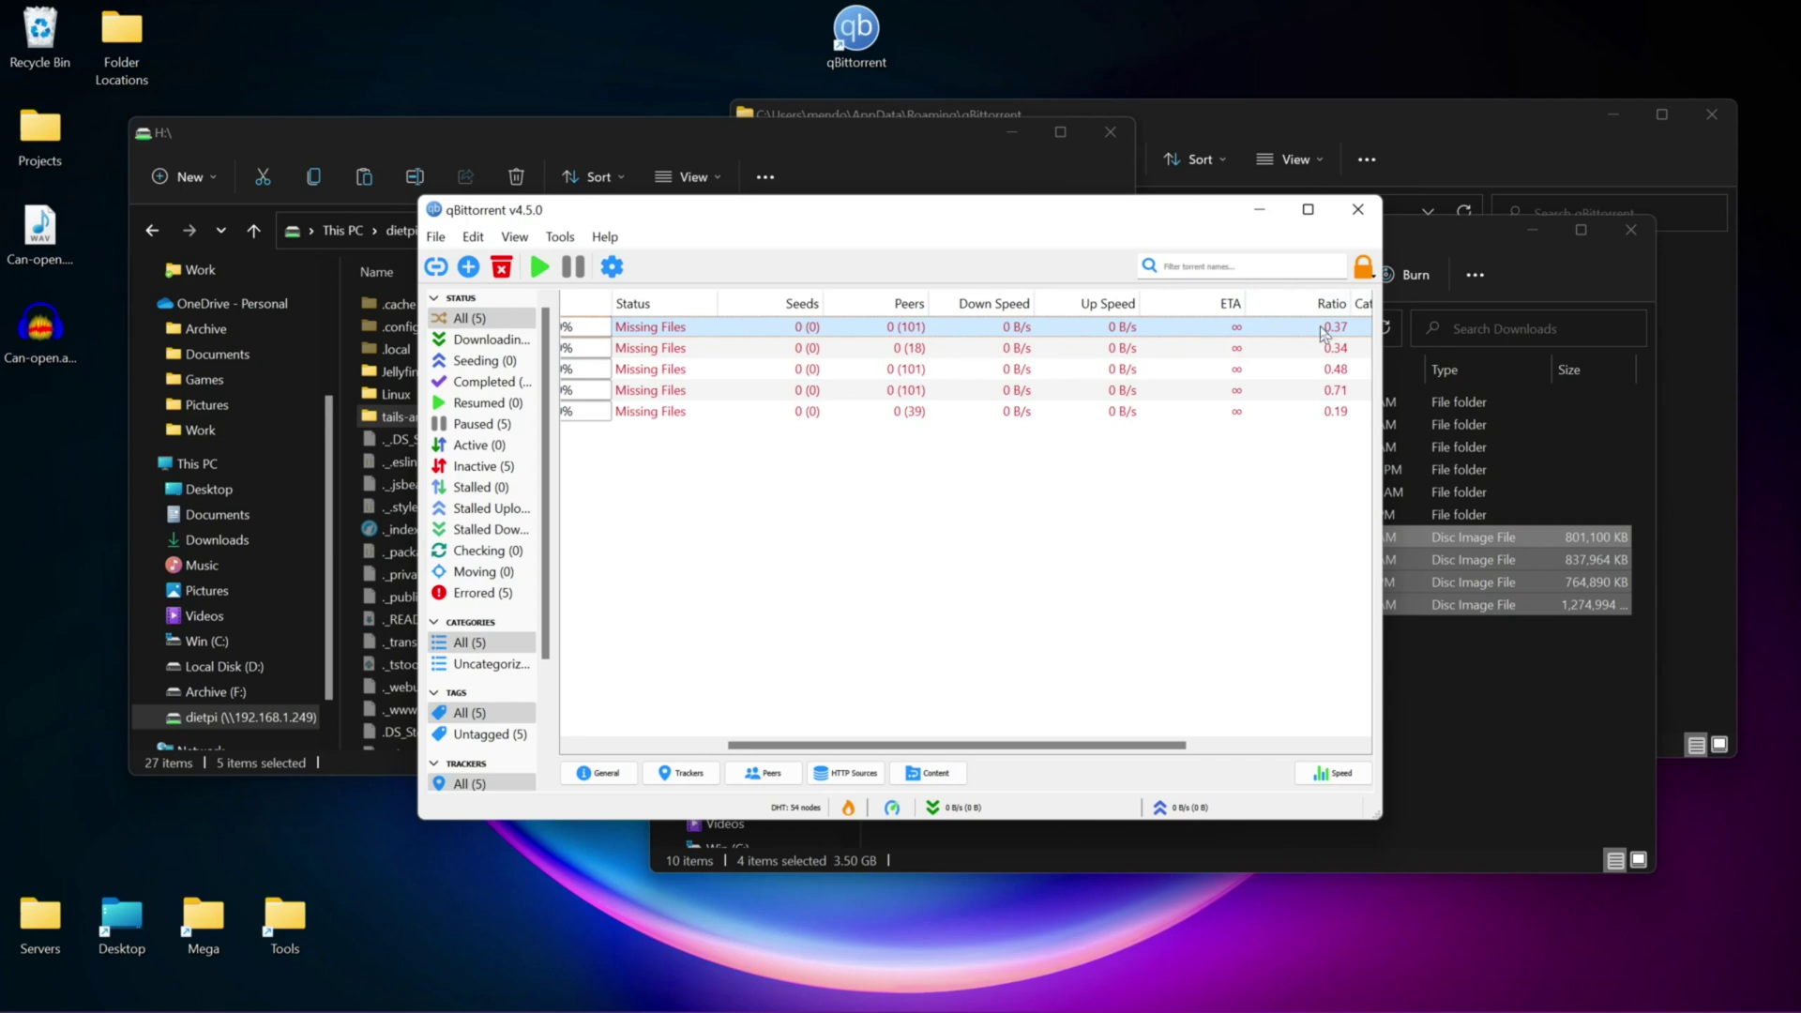
pyautogui.hotkey('ctrl', 'a')
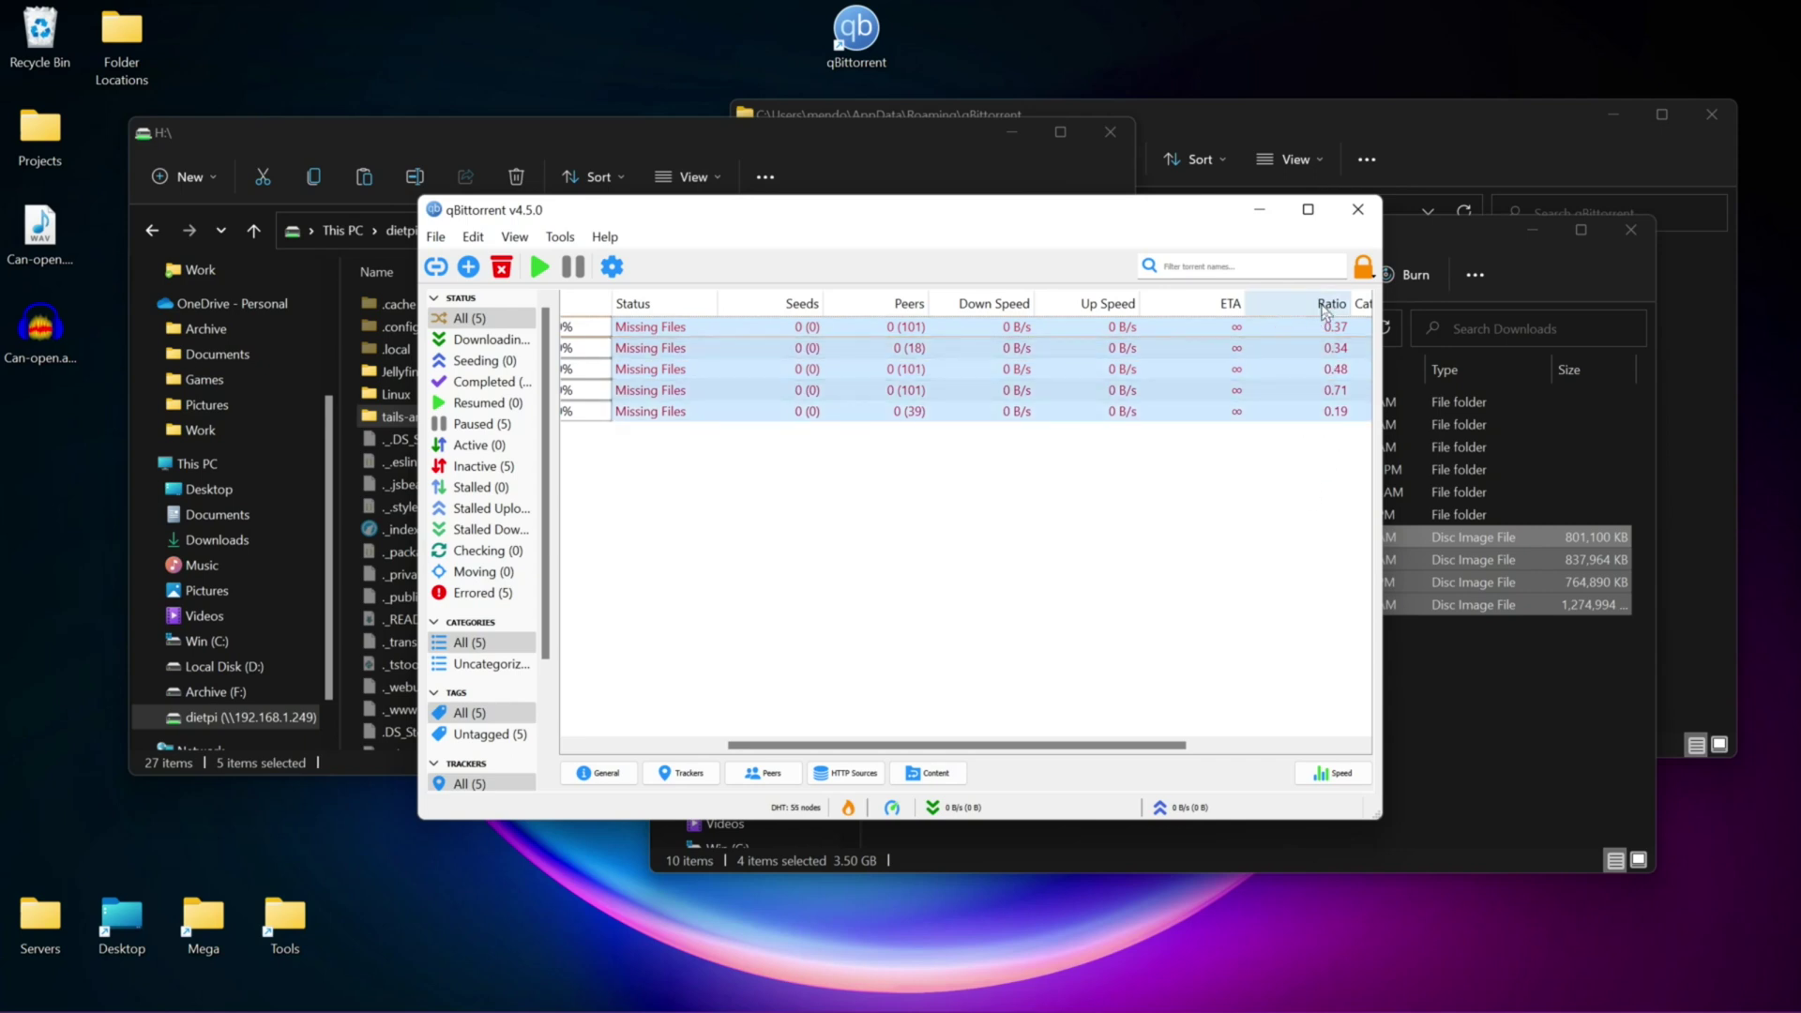
pyautogui.click(1265, 577)
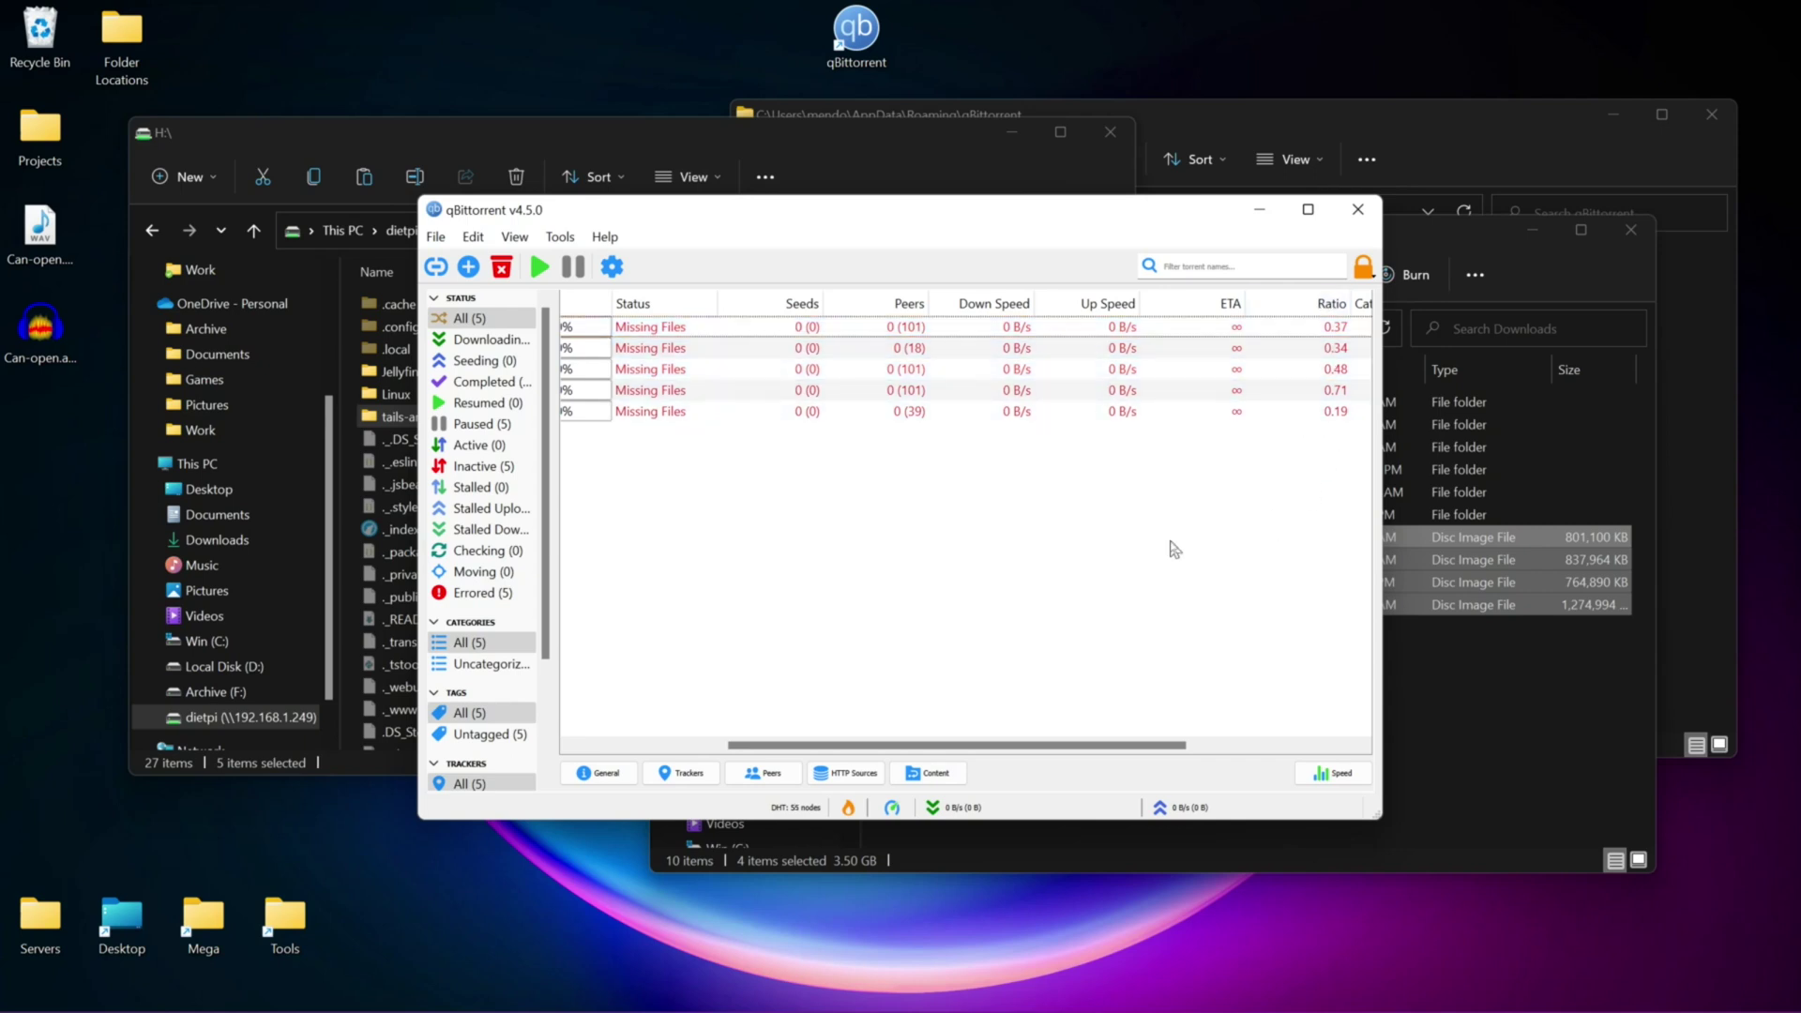
pyautogui.hotkey('ctrl', 'i')
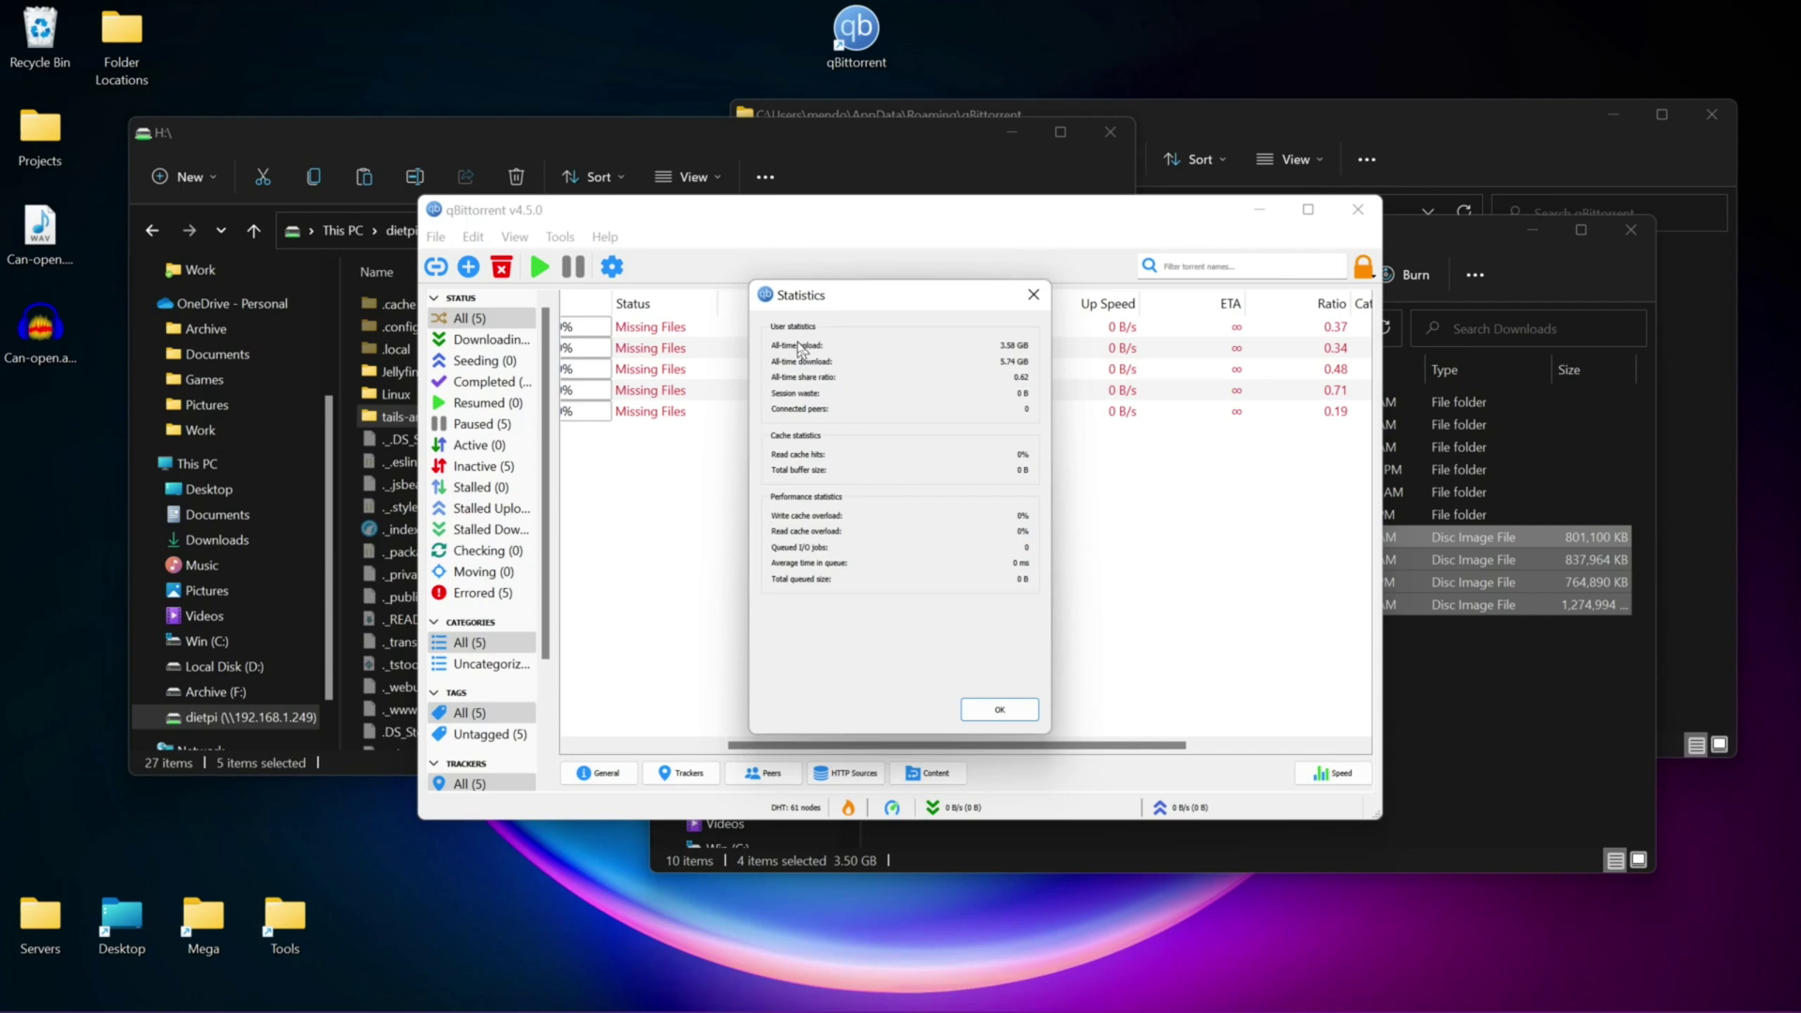
pyautogui.click(999, 710)
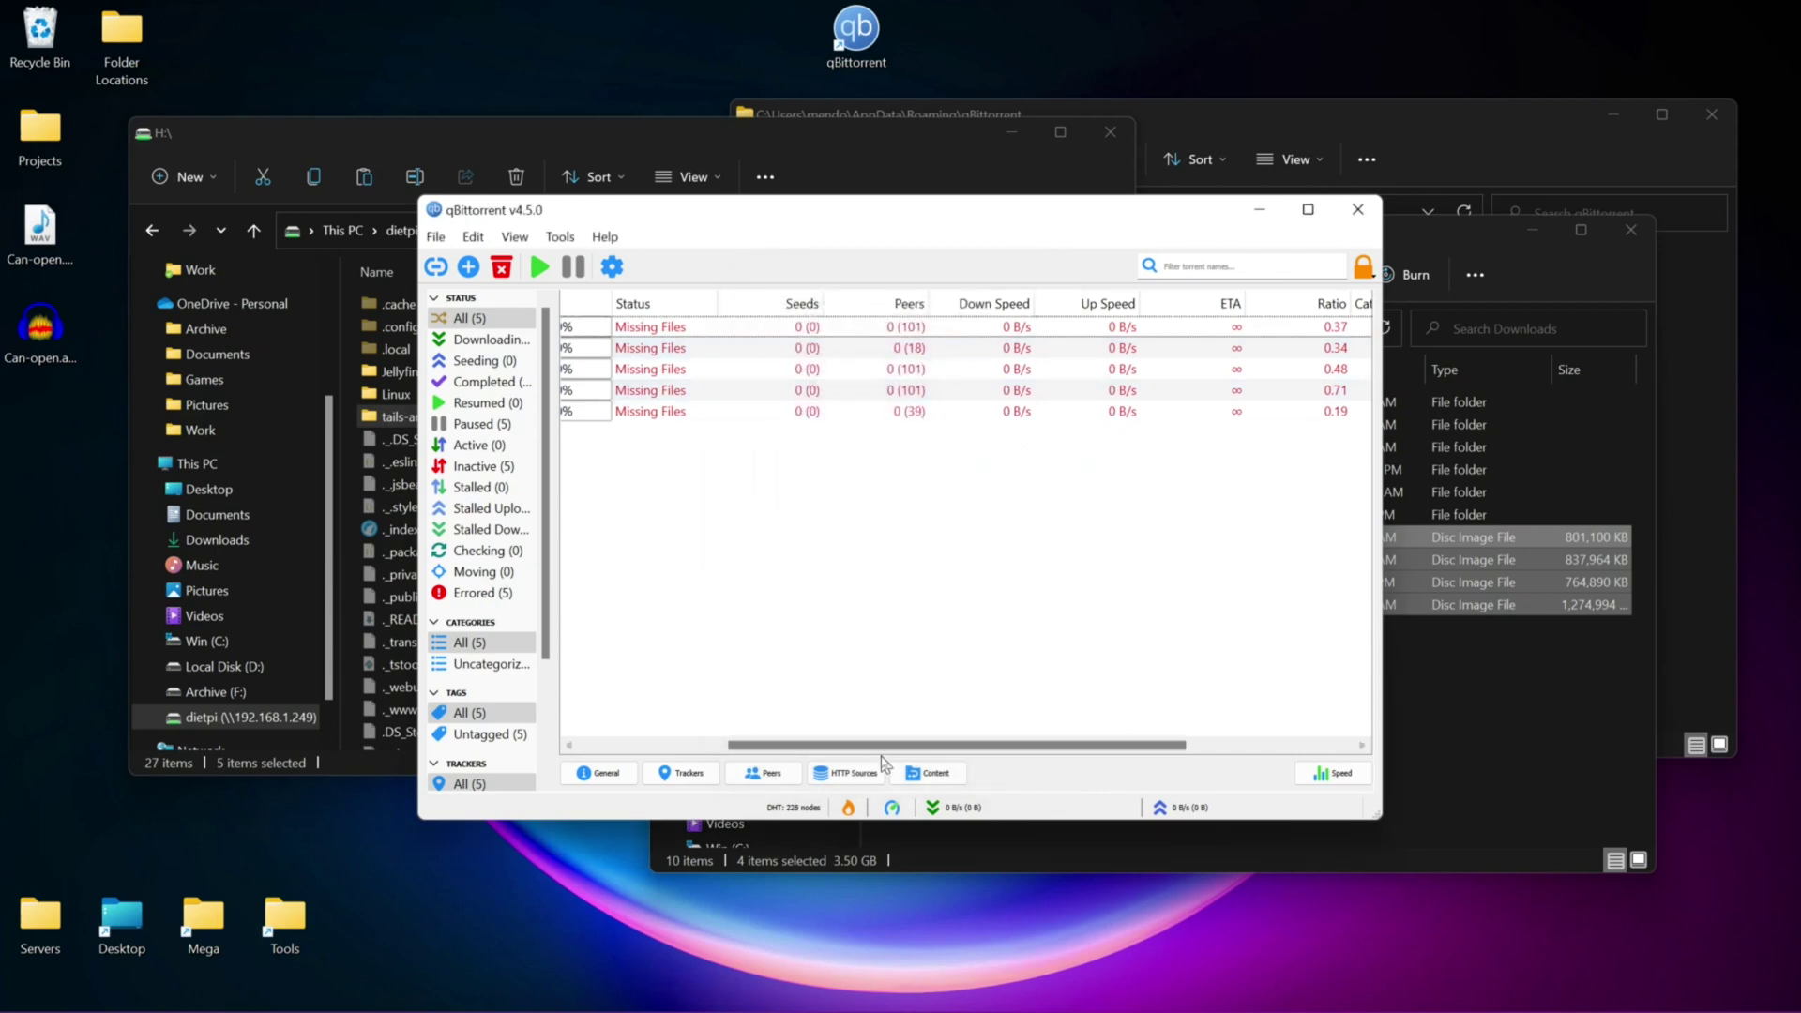
# Select all five torrents and set their save location to the Downloads folder.
pyautogui.hscroll(-5, 881, 750)
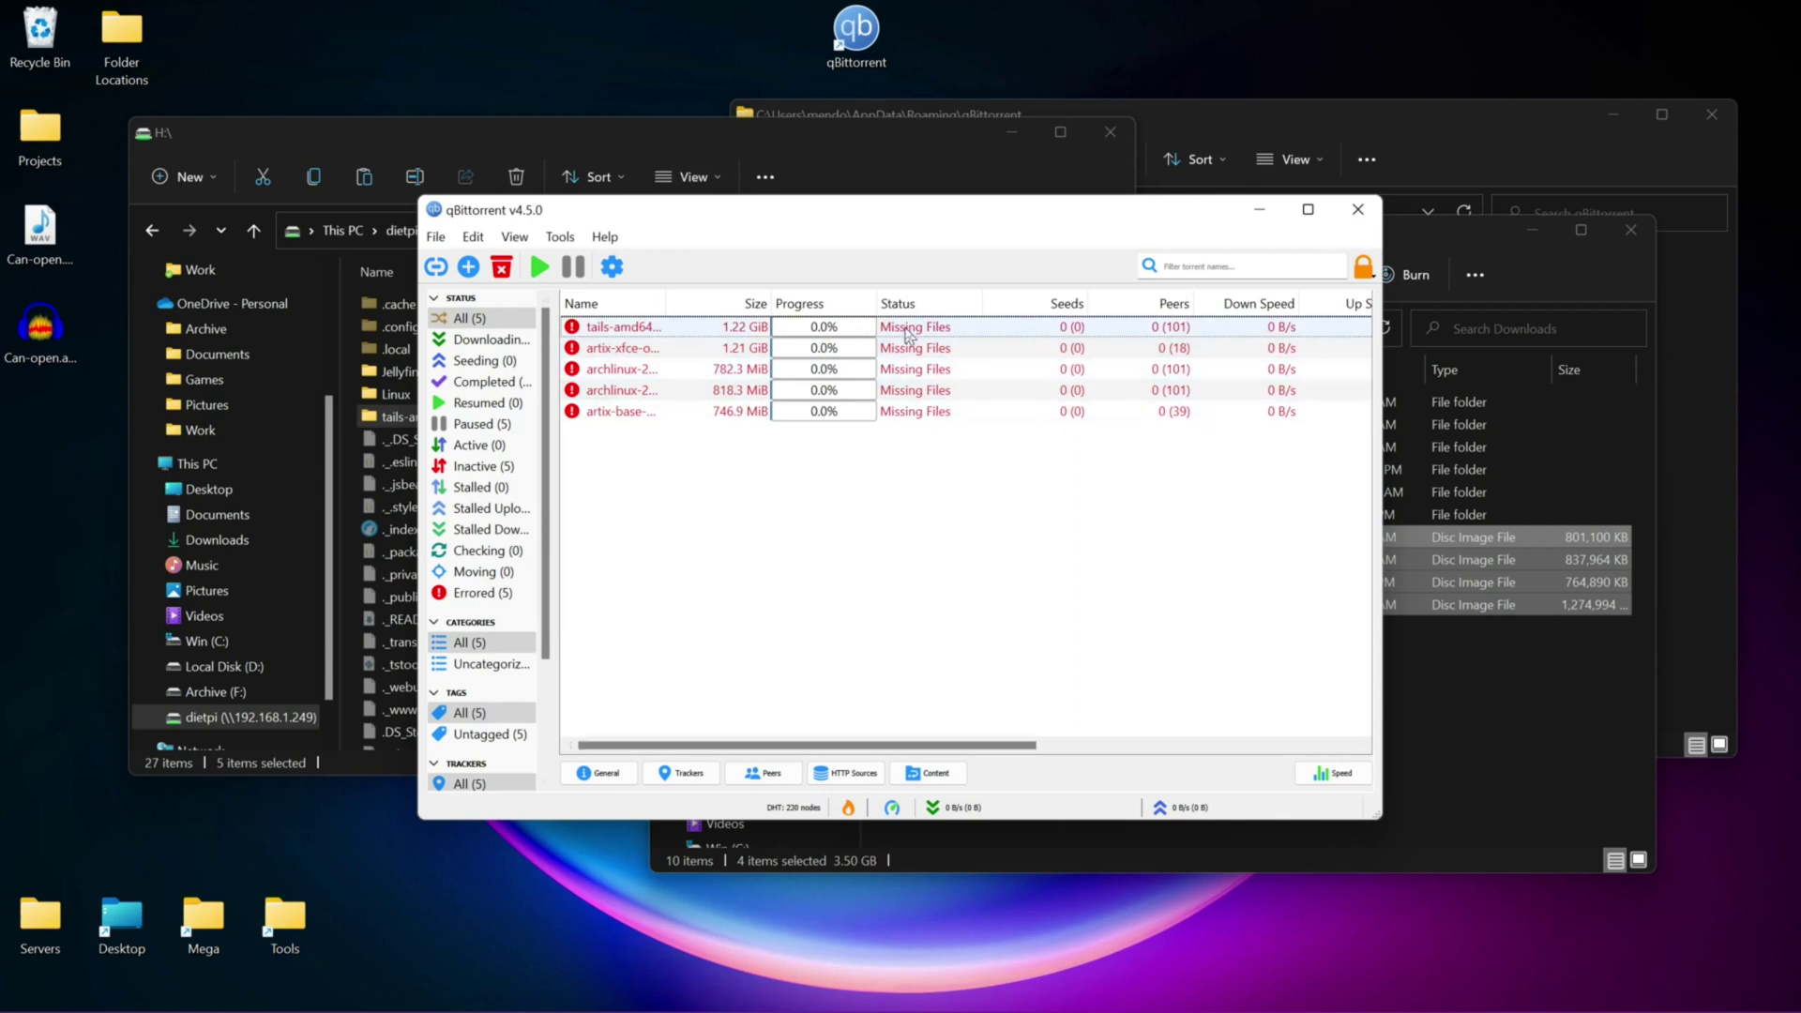
pyautogui.rightClick(658, 329)
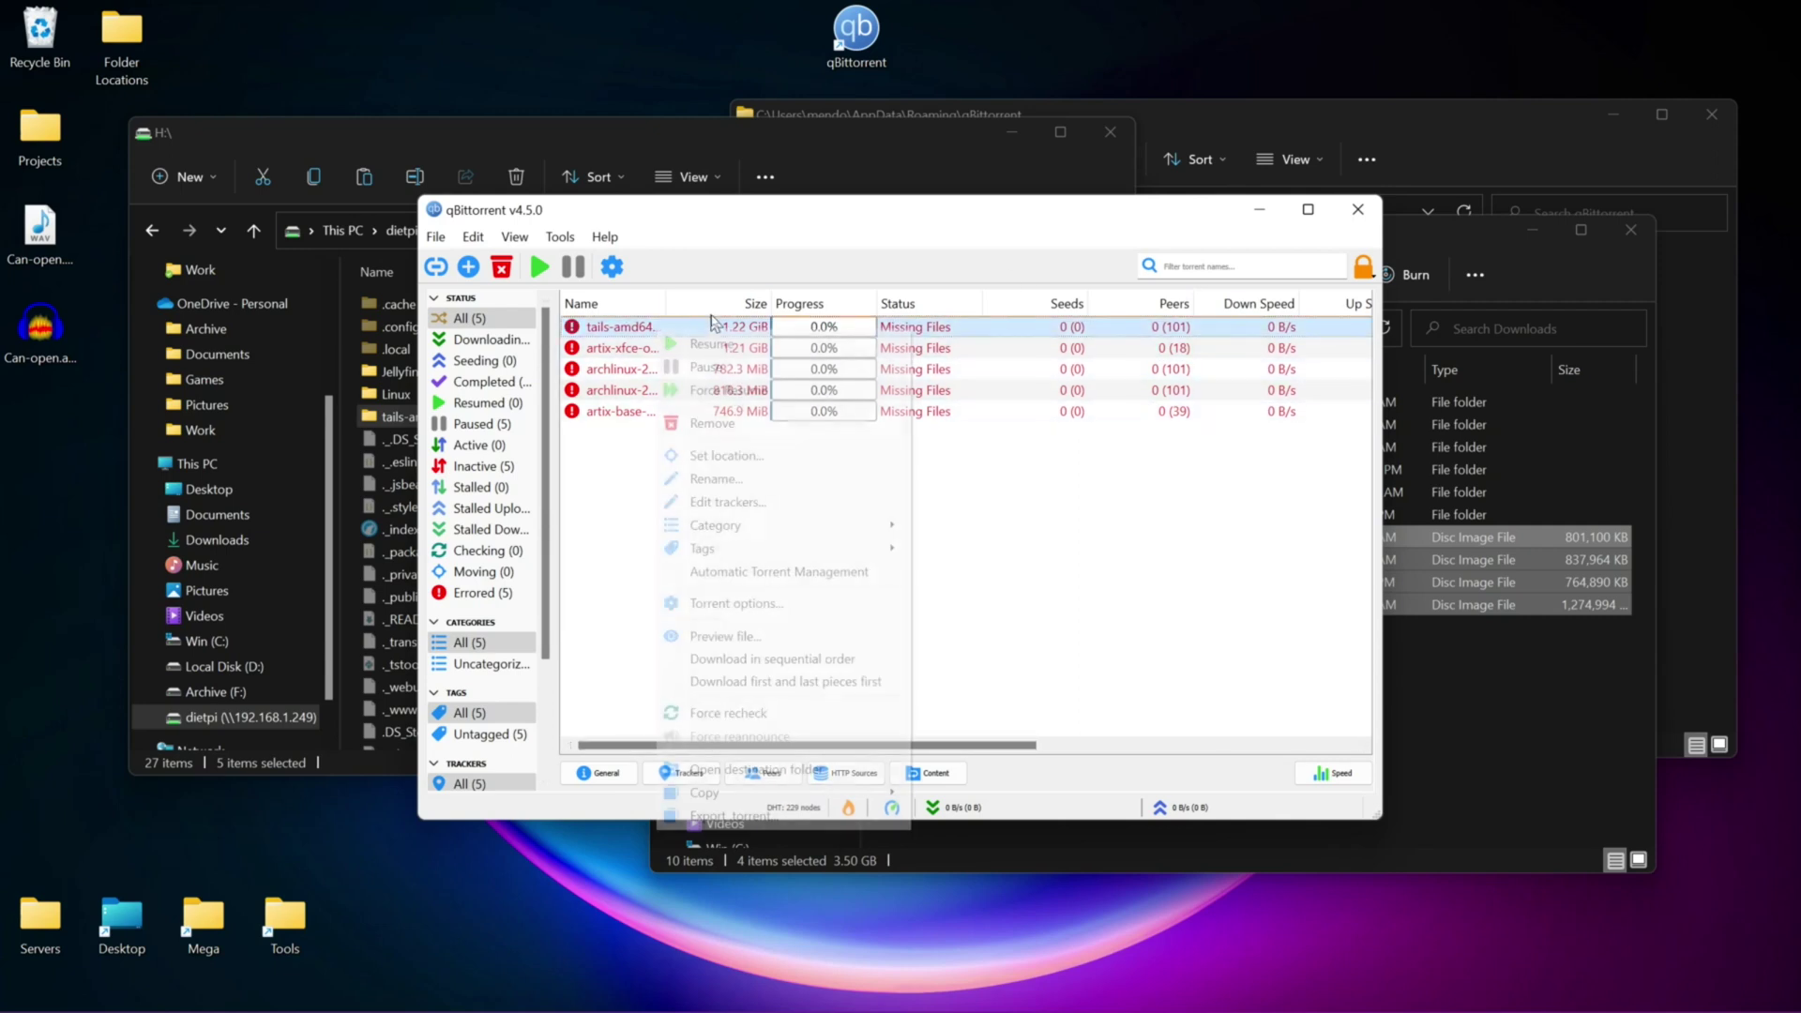
pyautogui.click(616, 434)
pyautogui.moveTo(616, 435); pyautogui.dragTo(619, 311)
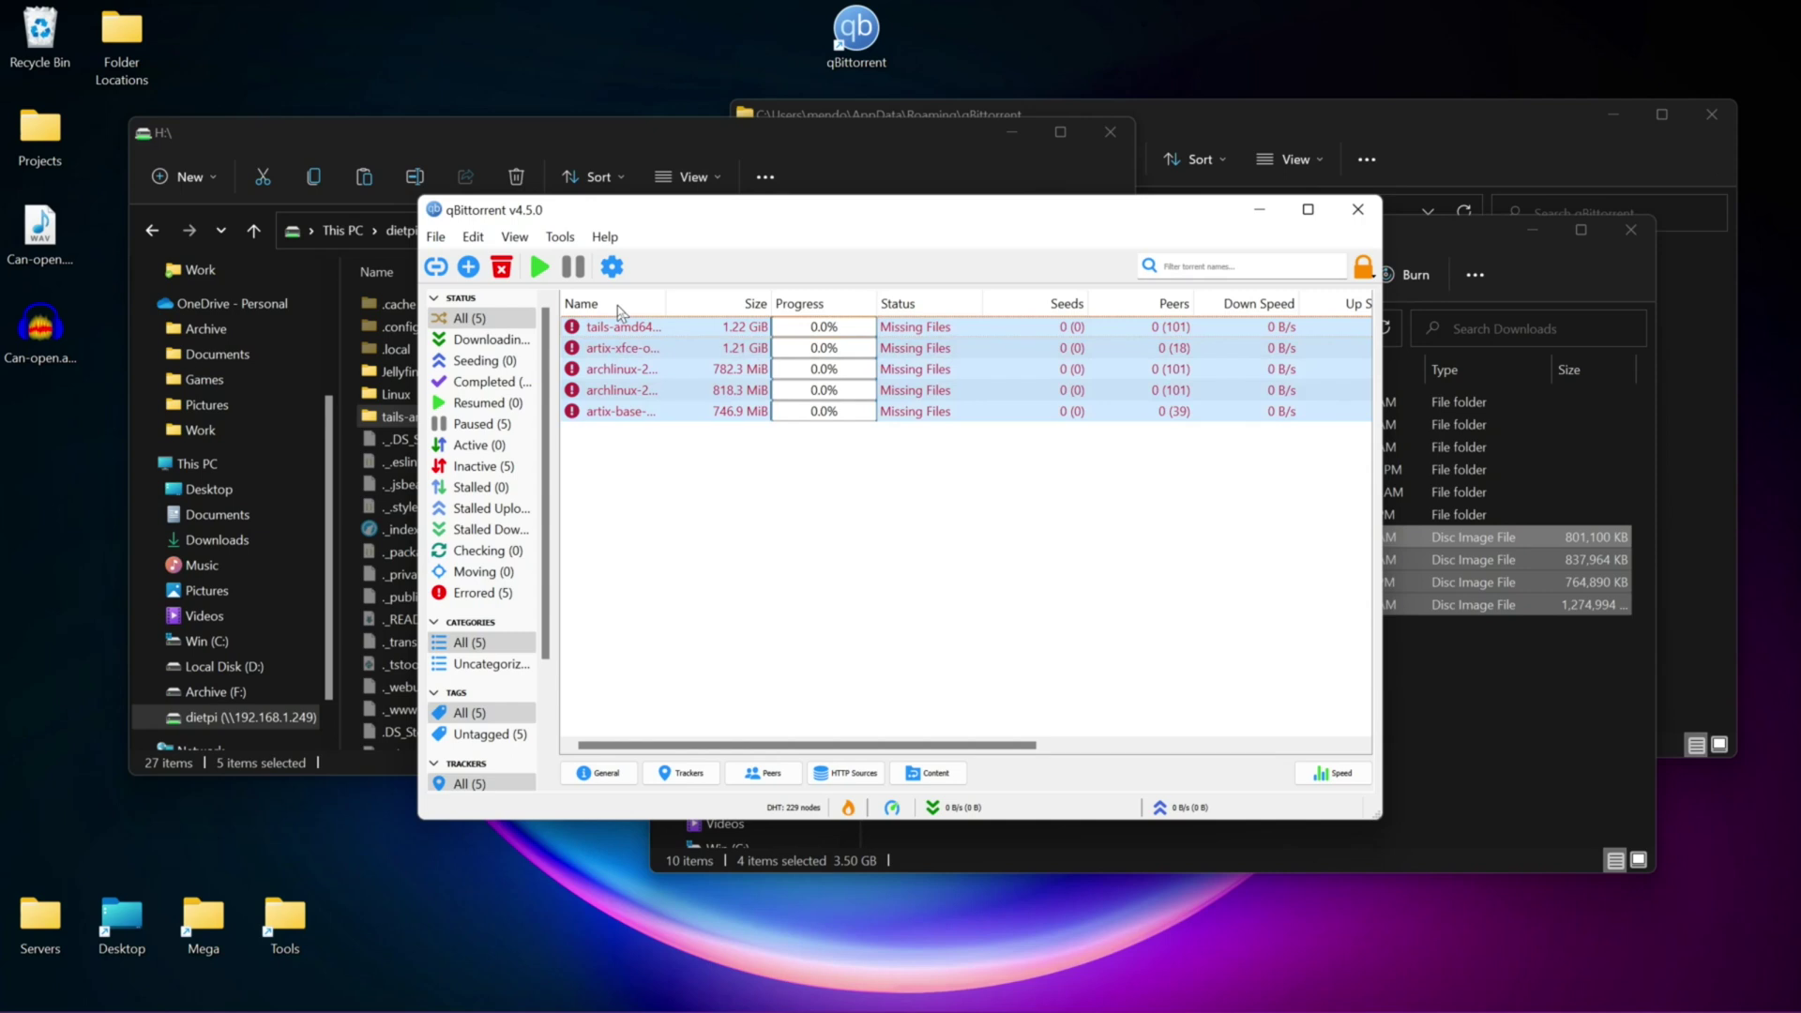
pyautogui.rightClick(645, 349)
pyautogui.click(736, 461)
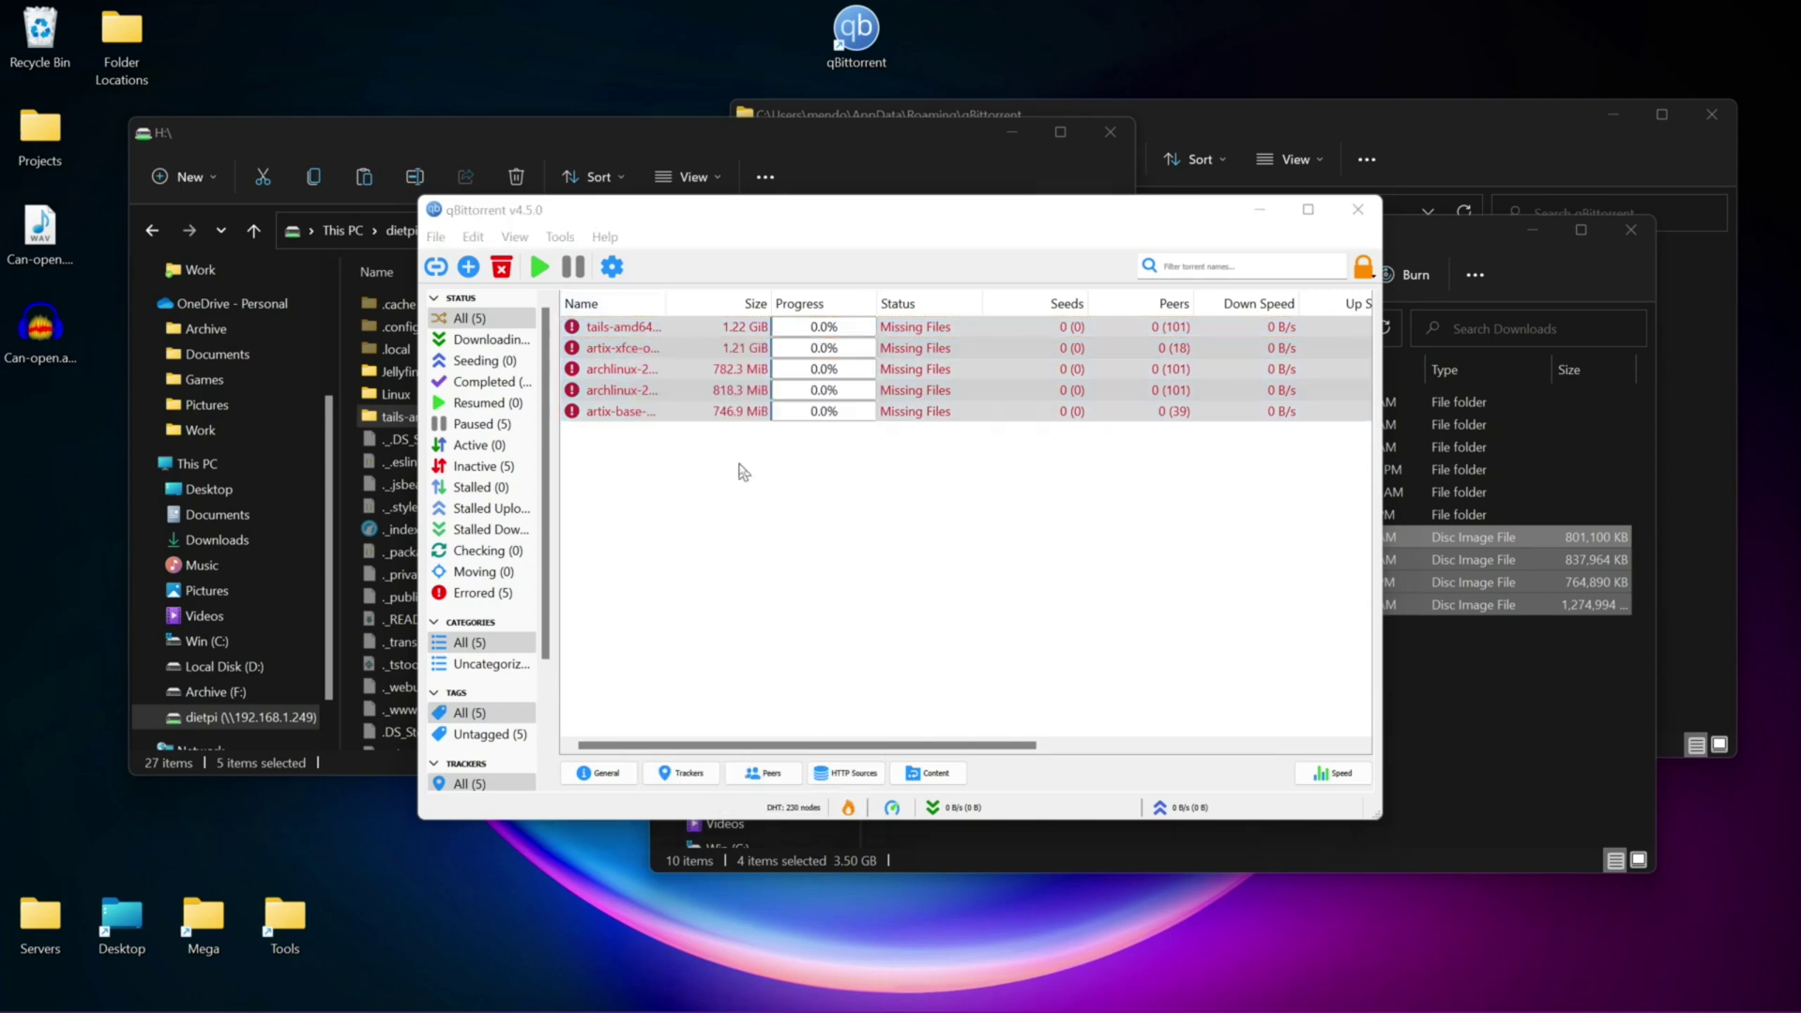
pyautogui.click(520, 788)
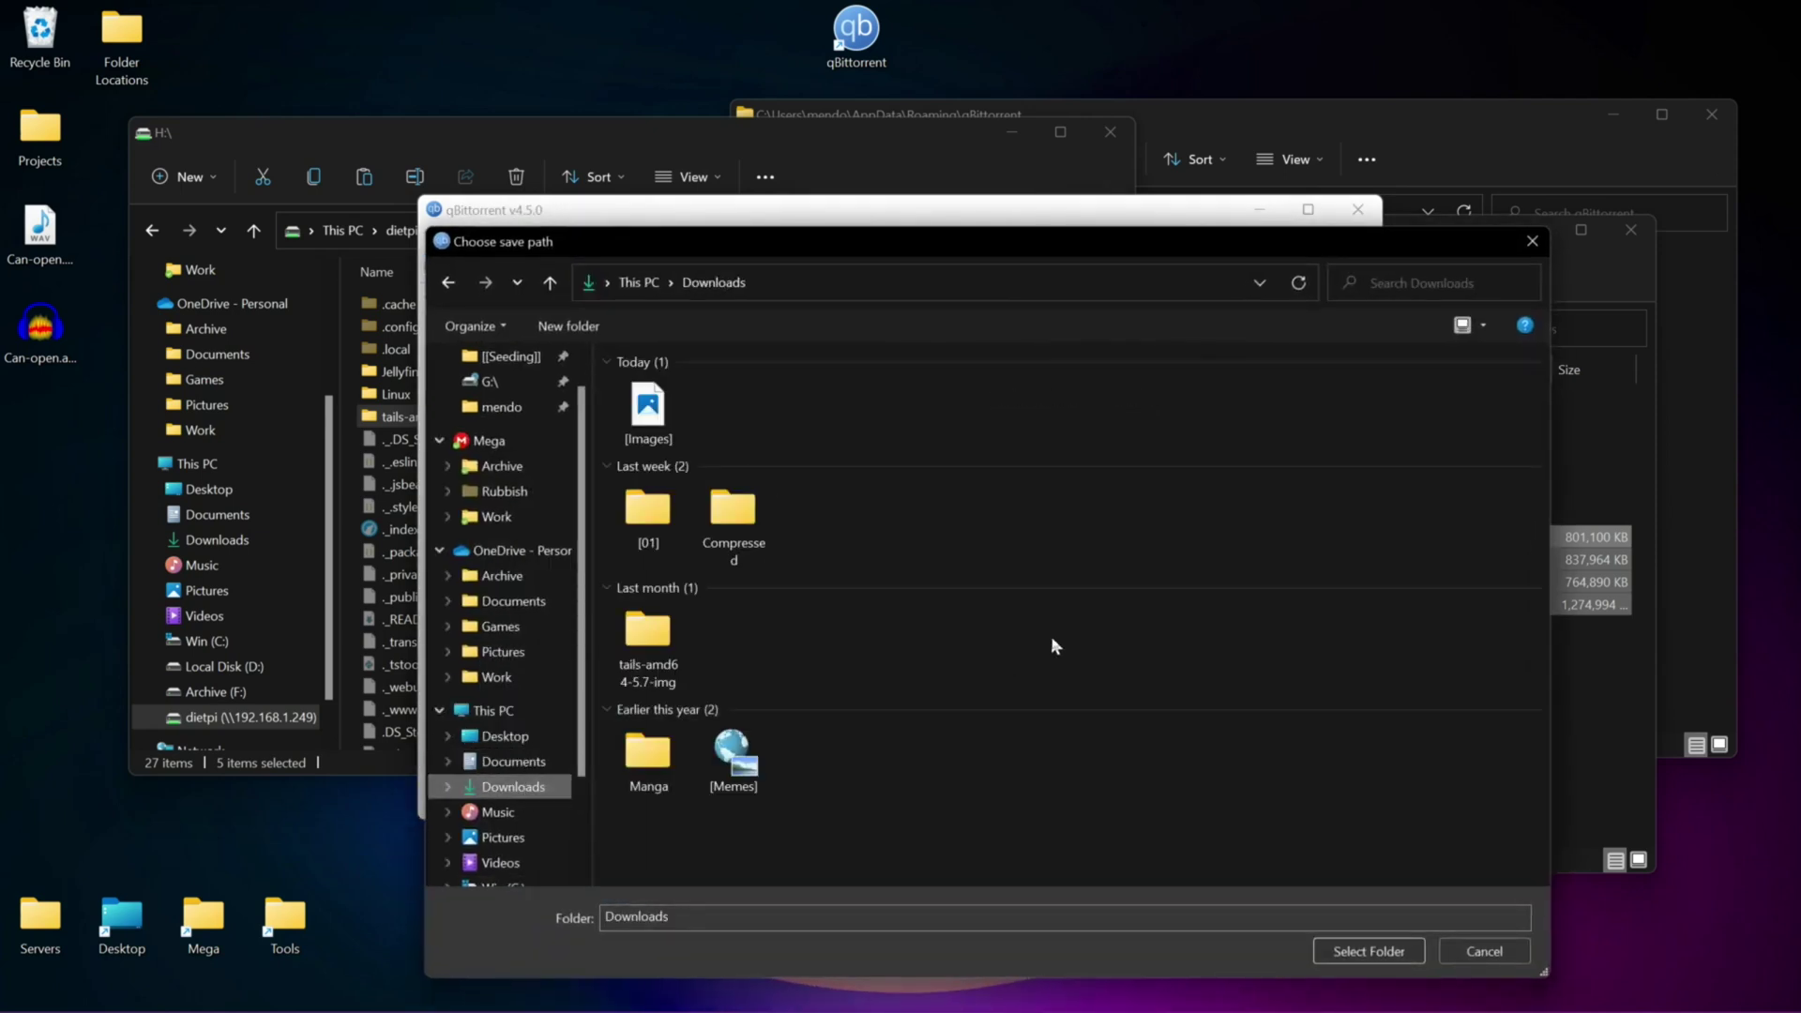
pyautogui.click(1333, 953)
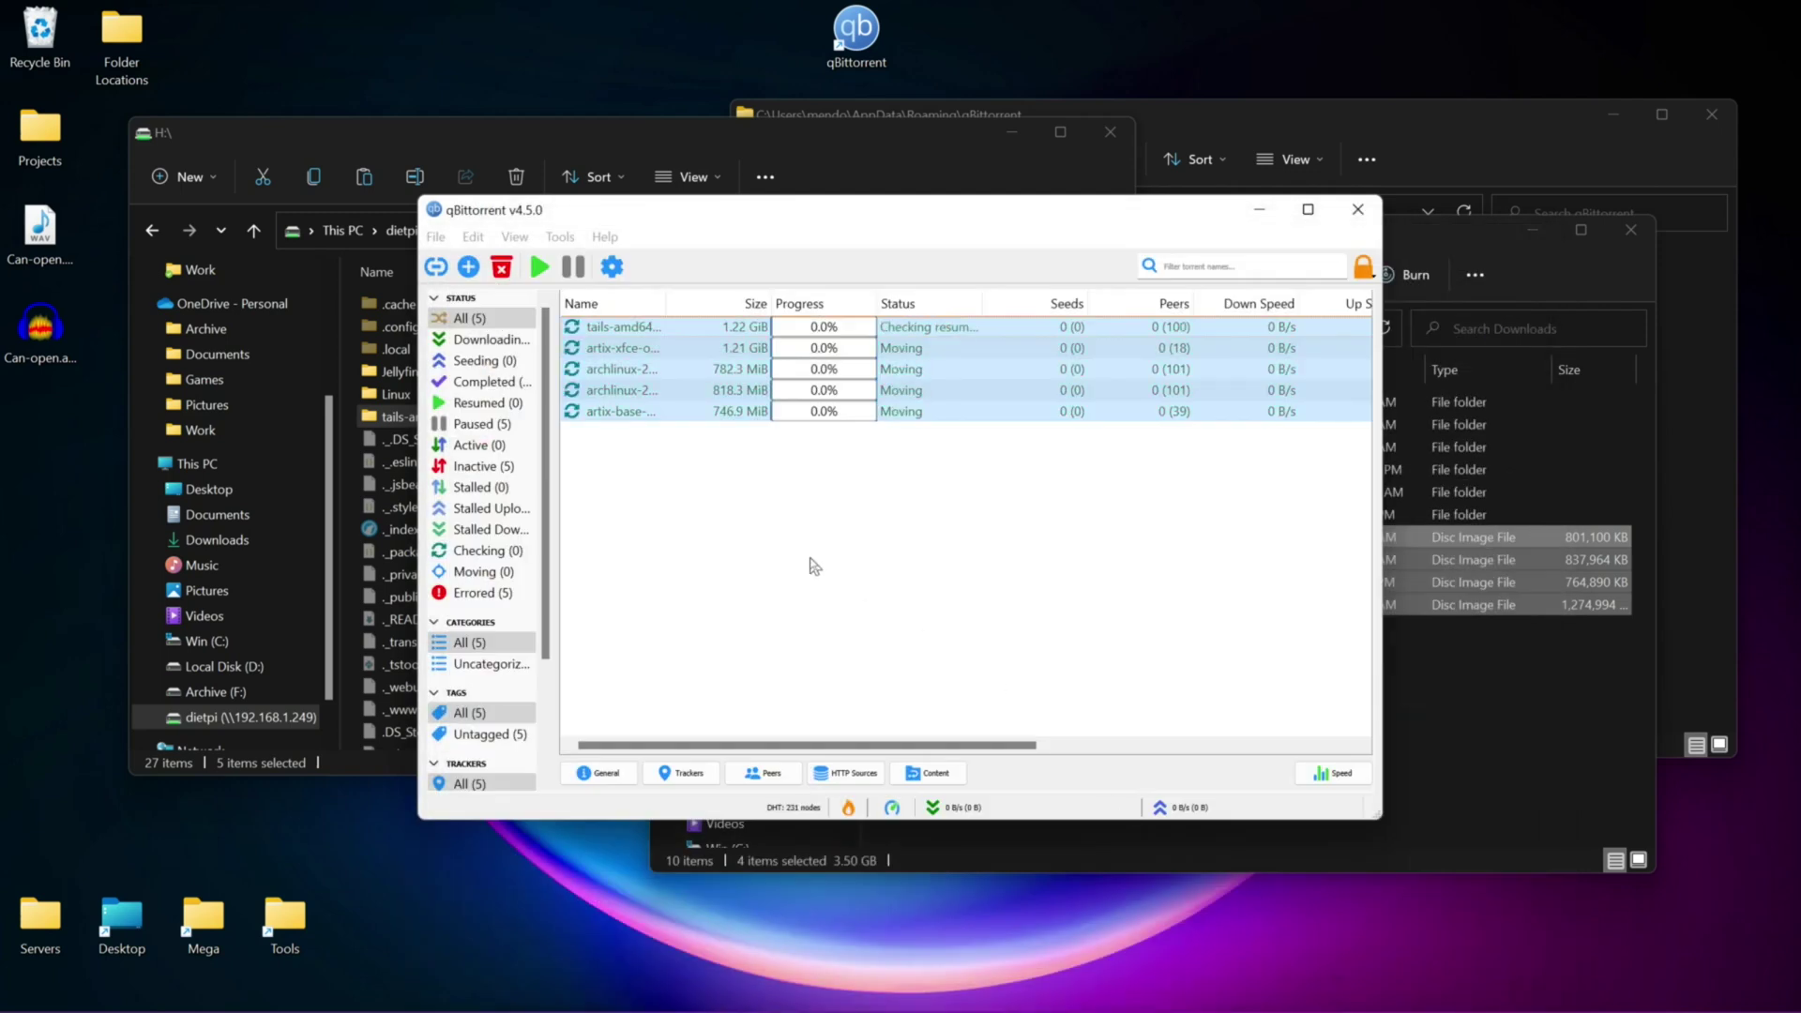